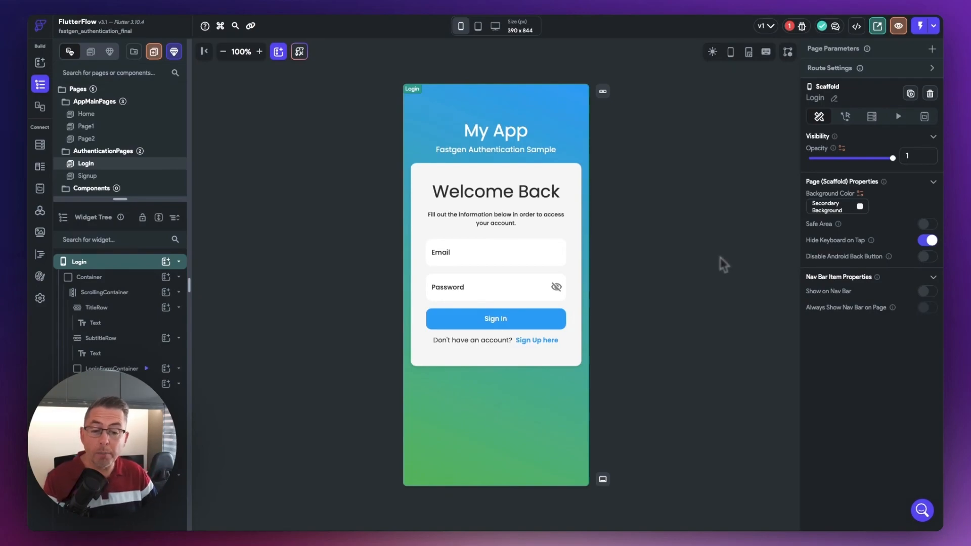
- Look through the layouts of the Signup, Home, Page1 and Page2 pages
left_click(90, 176)
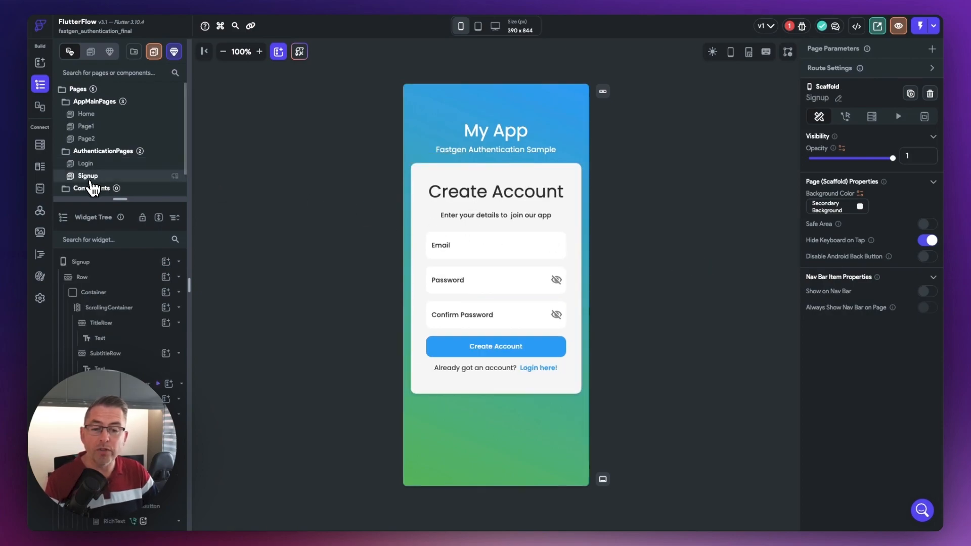
left_click(97, 116)
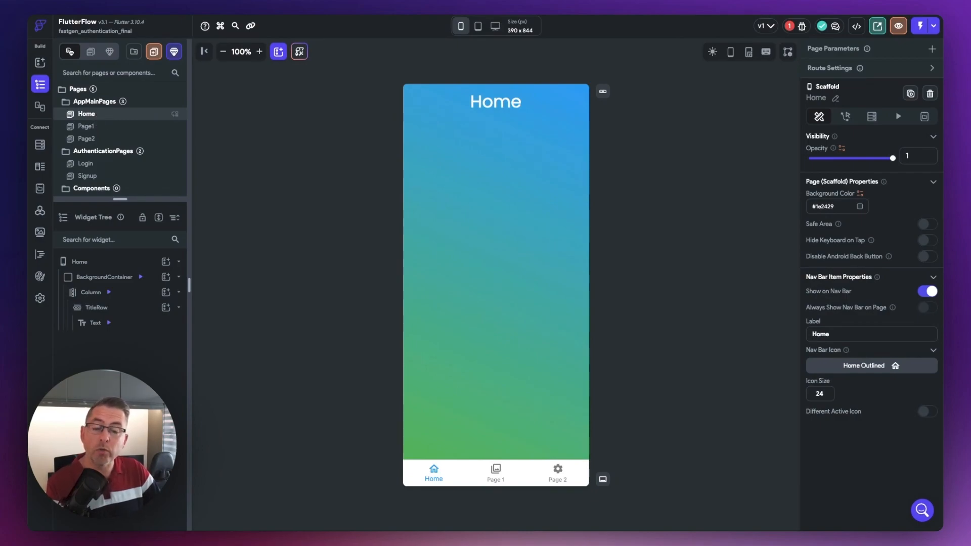
left_click(100, 128)
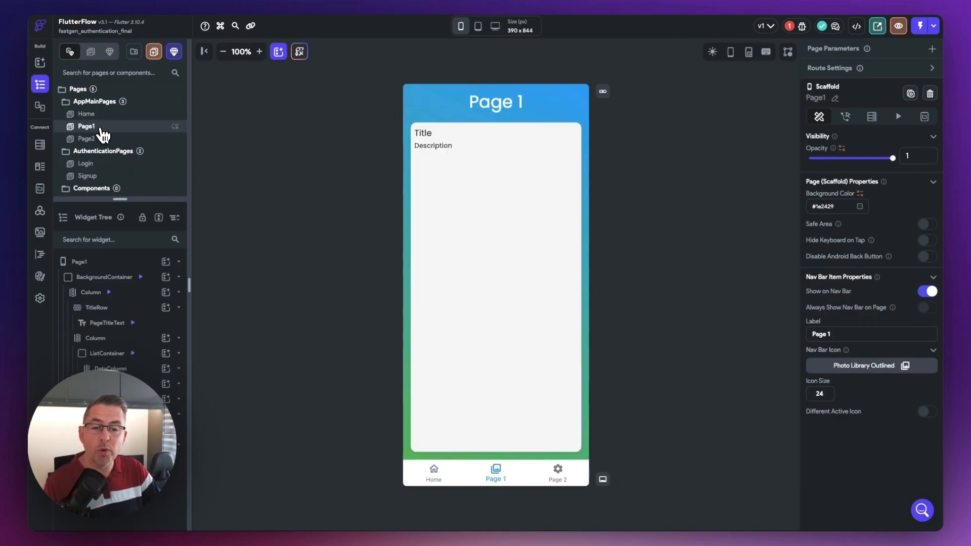
left_click(99, 137)
left_click(101, 130)
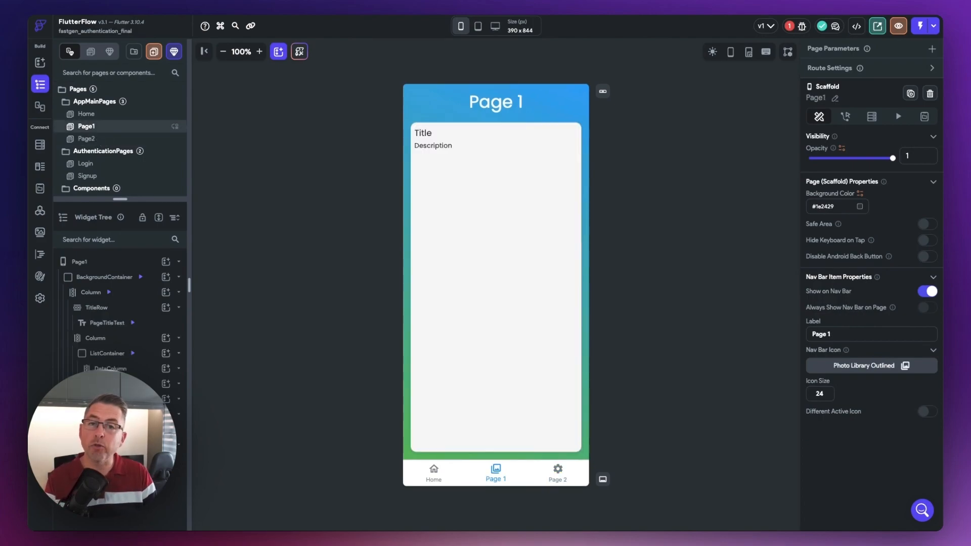
left_click(96, 116)
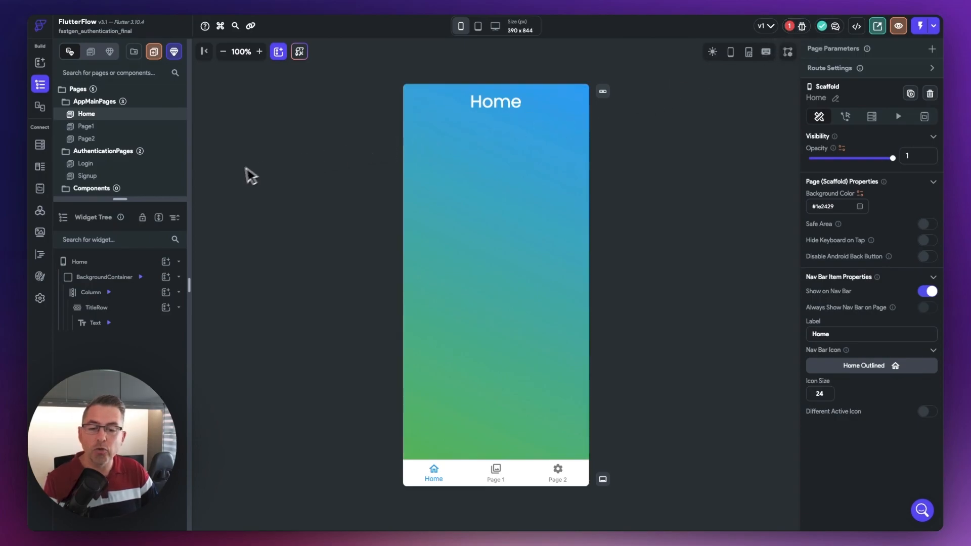
- Open the isTokenExpired custom function, check its code for errors and return to the page designer
left_click(42, 255)
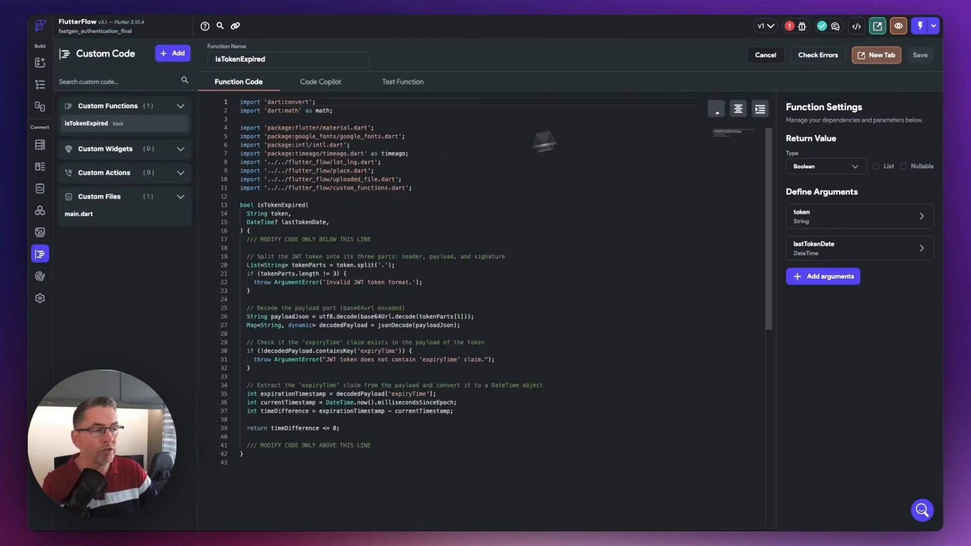
left_click(826, 60)
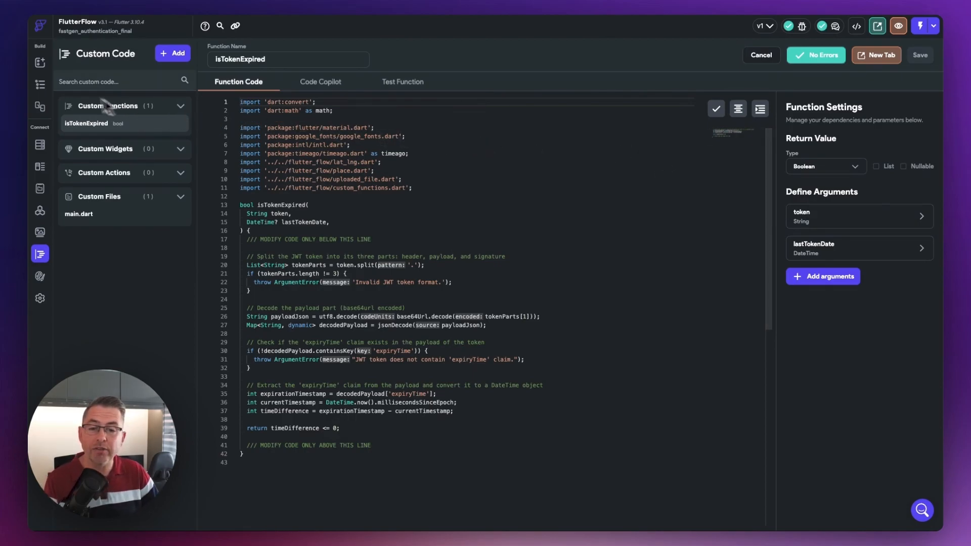
left_click(40, 86)
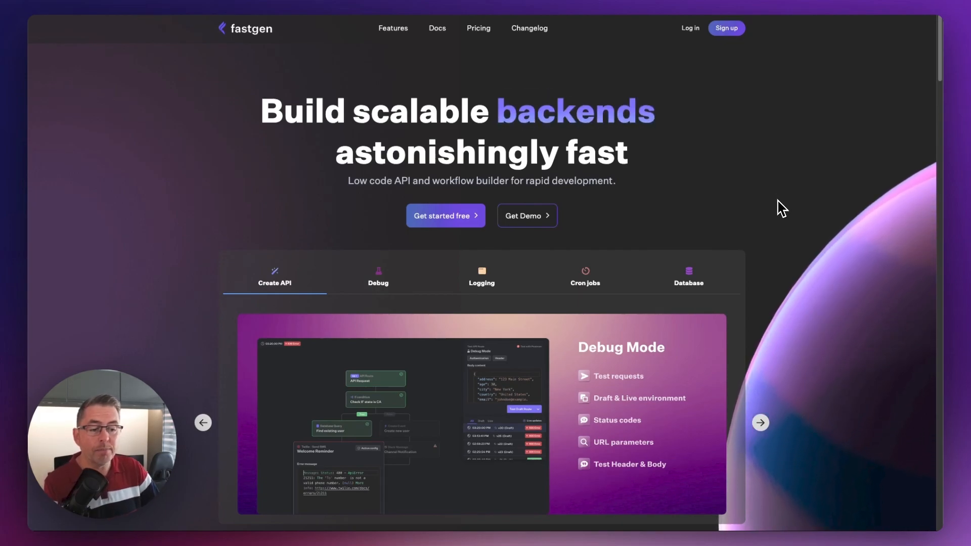
- Switch to the Fastgen website and open its account sign-up
left_click(730, 29)
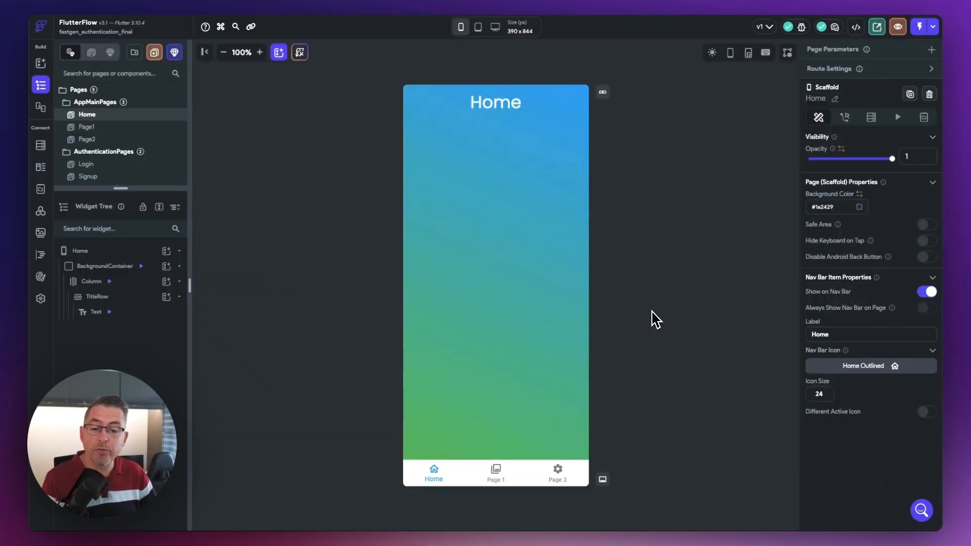
- Switch to FlutterFlow and create a persisted String app state variable named token
left_click(41, 192)
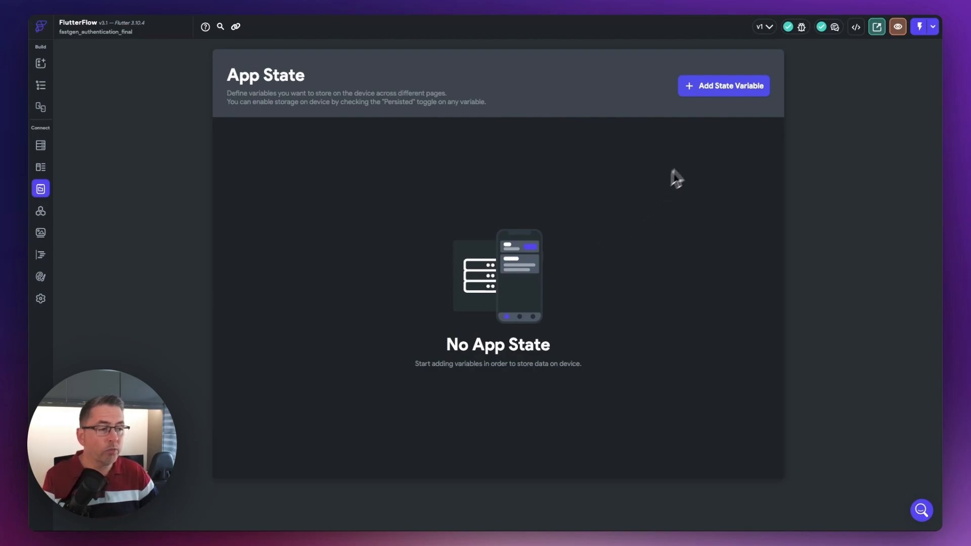
left_click(717, 89)
type("token")
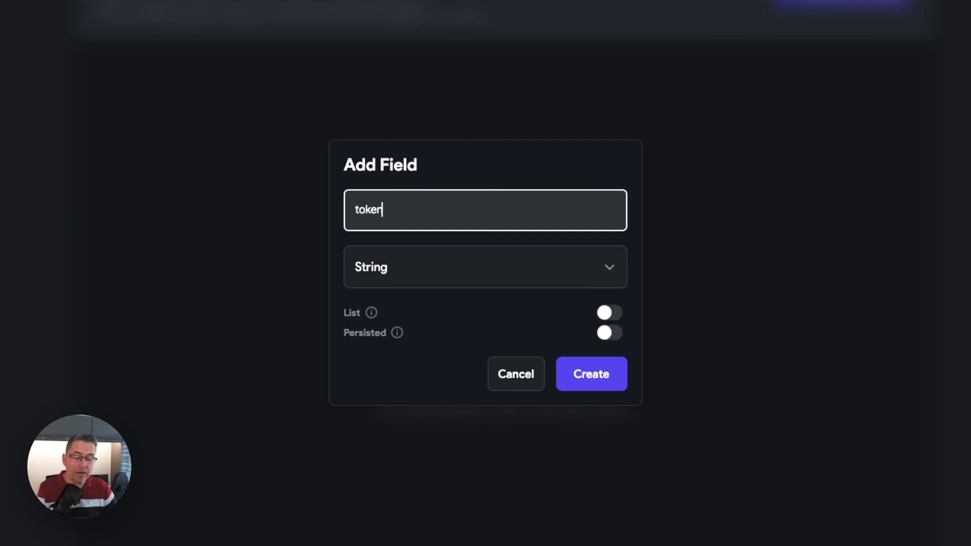
left_click(610, 334)
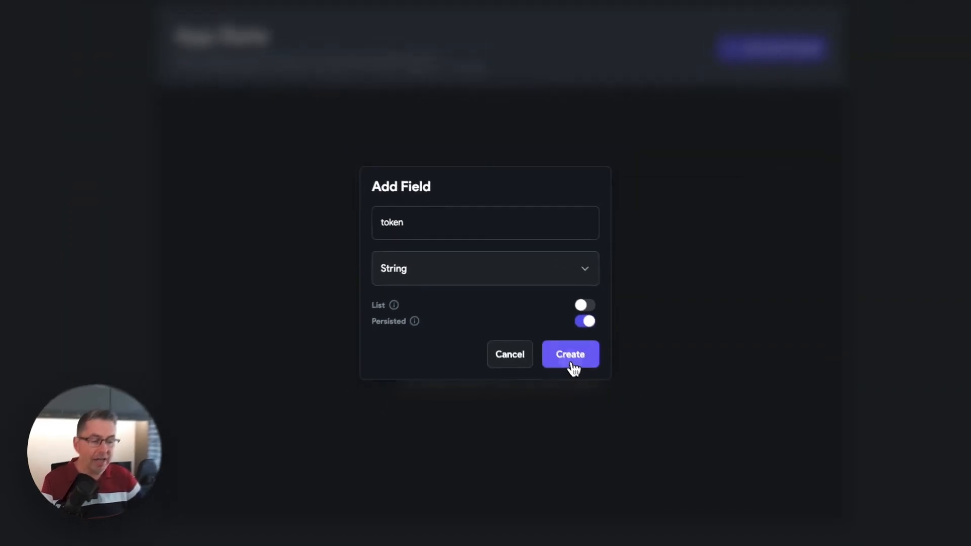
left_click(570, 356)
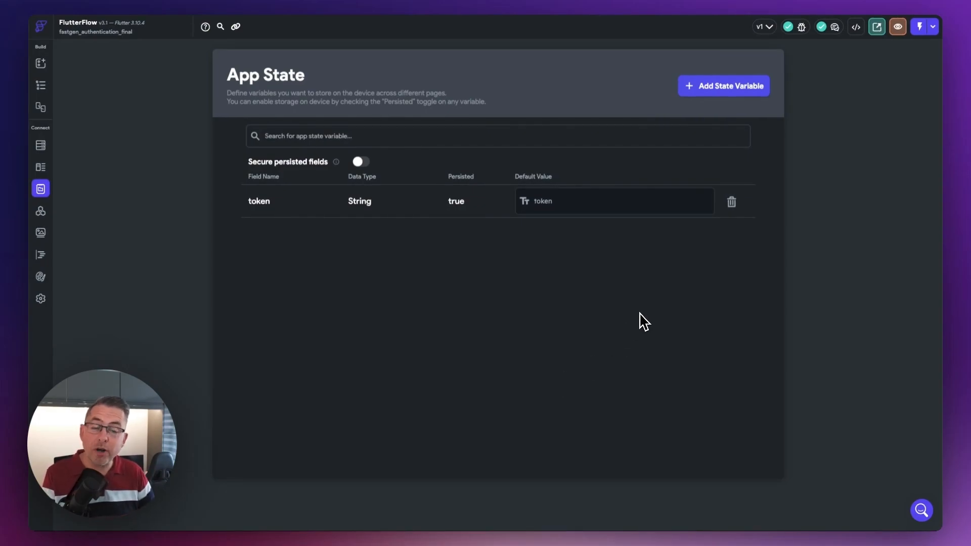
- Create a persisted String app state variable named refreshToken
left_click(729, 90)
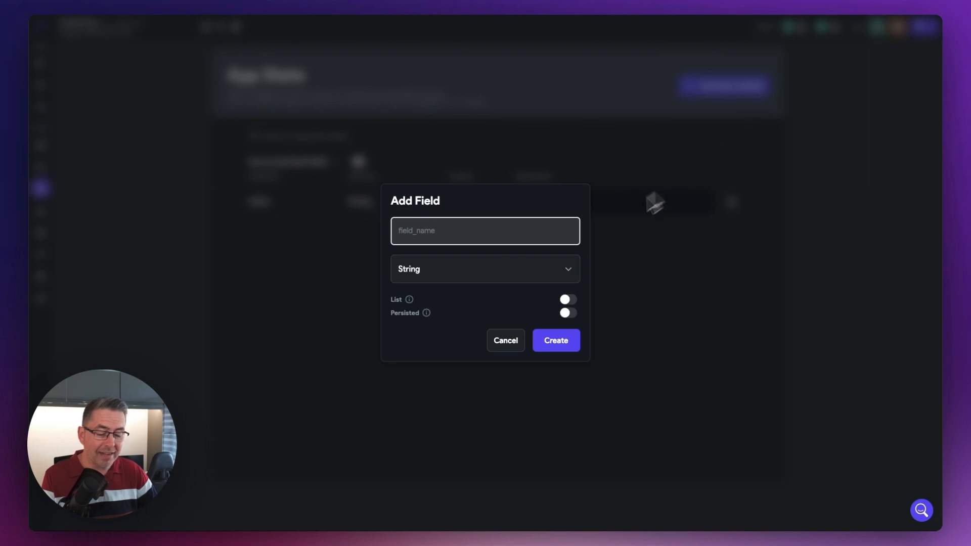
type("refreshToken")
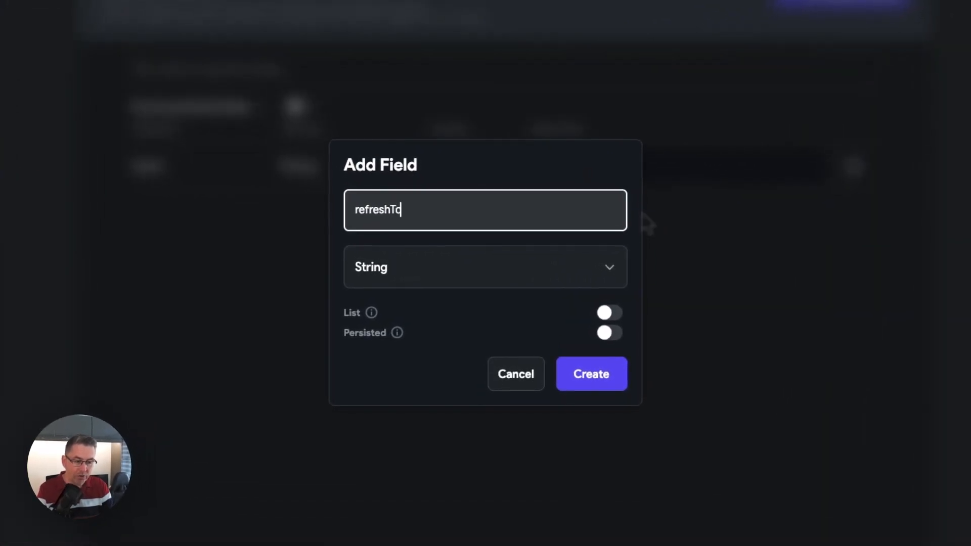
left_click(605, 334)
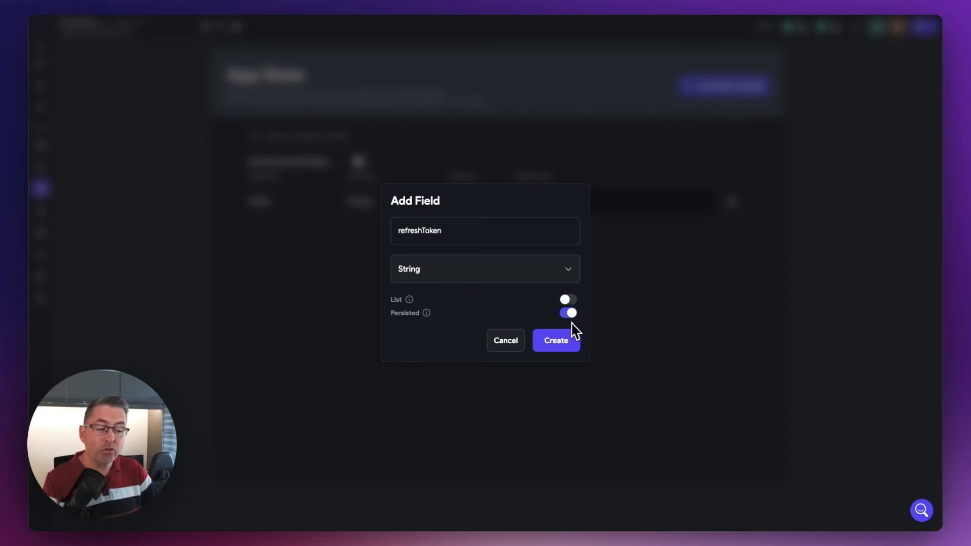
left_click(555, 349)
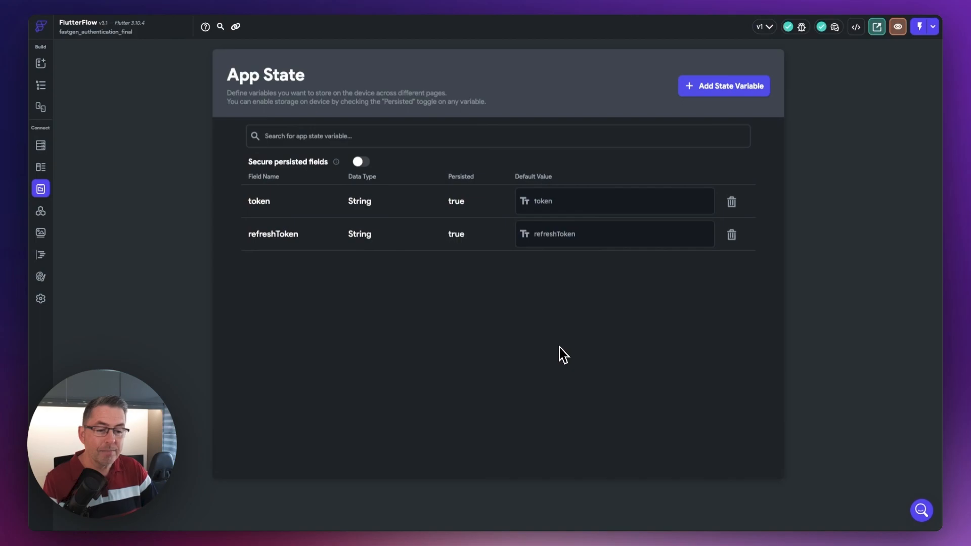
- Create a persisted String app state variable named userId
left_click(723, 101)
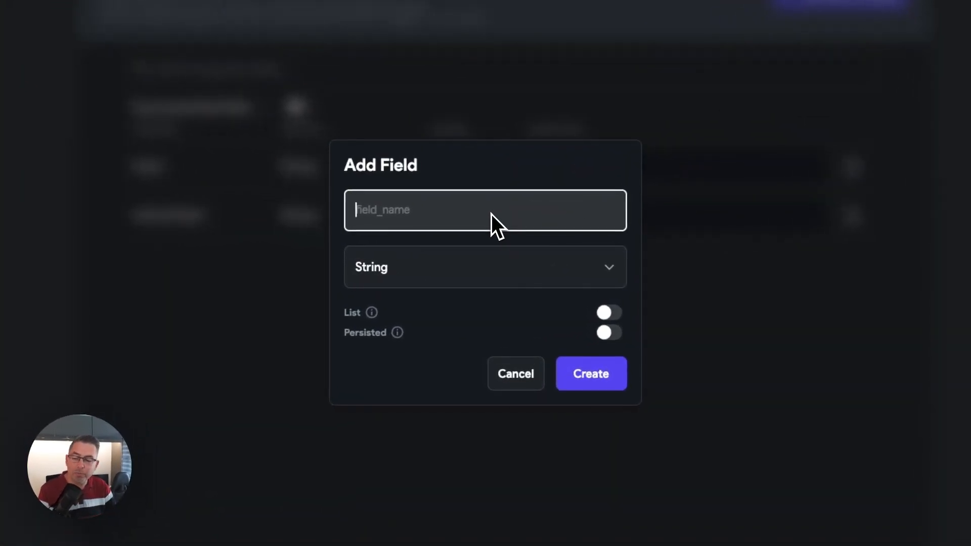
type("userId")
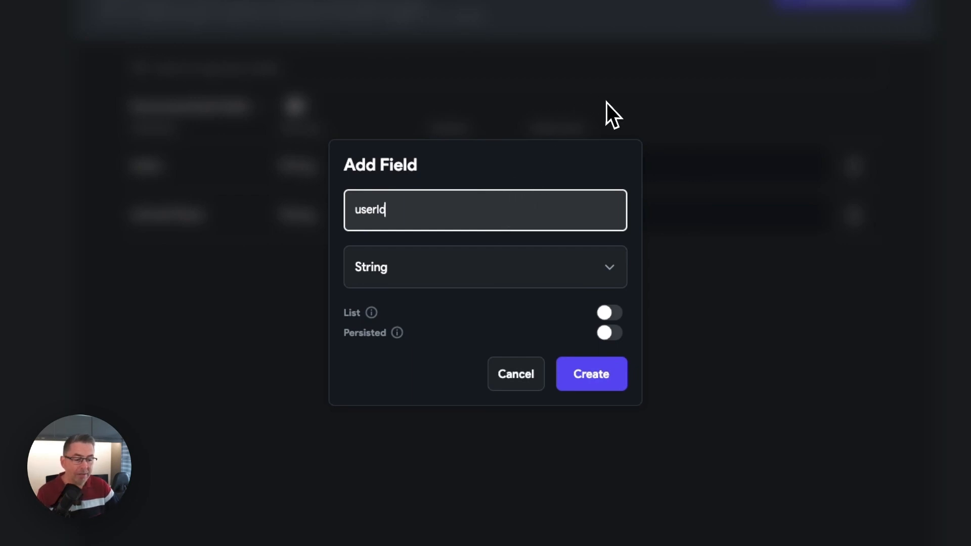
left_click(610, 336)
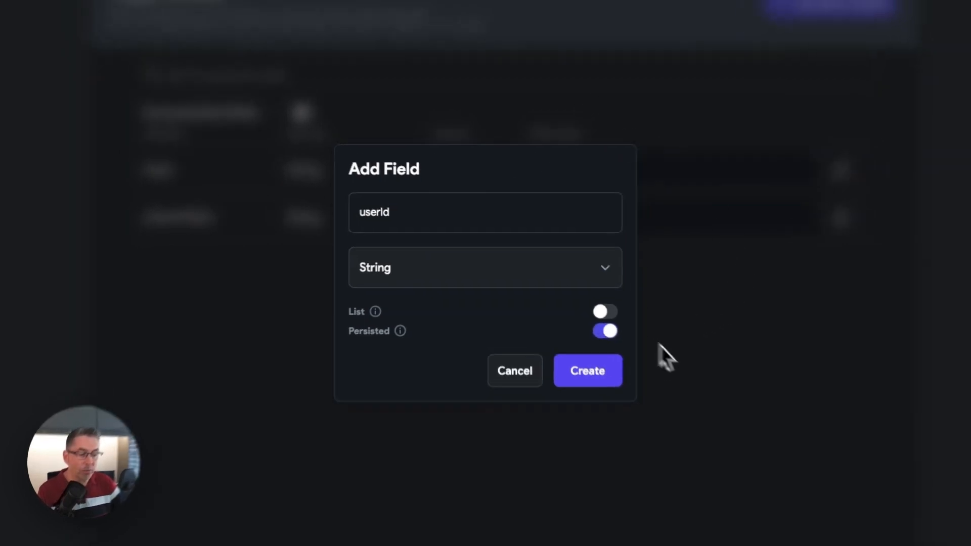
left_click(591, 373)
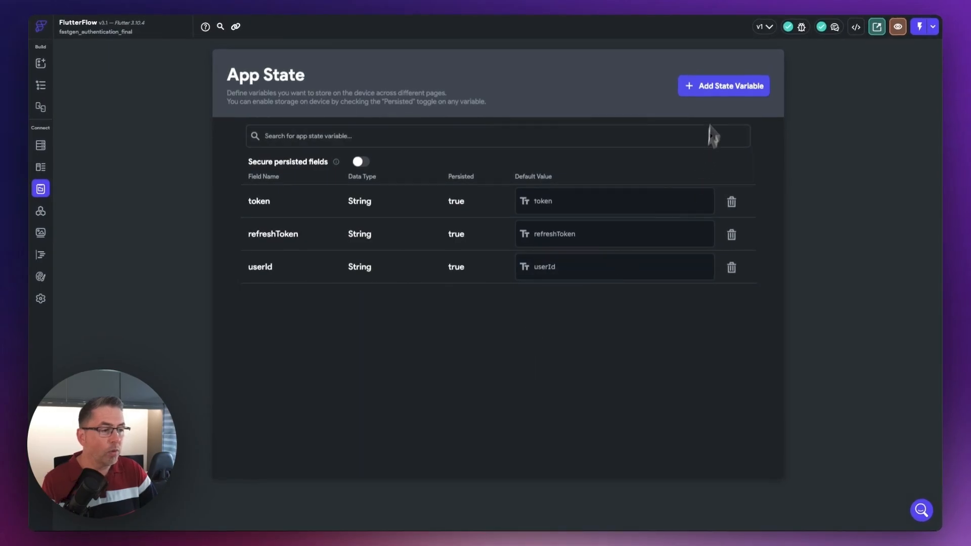
- Create a persisted Date Time app state variable named tokenCreateDate
left_click(718, 87)
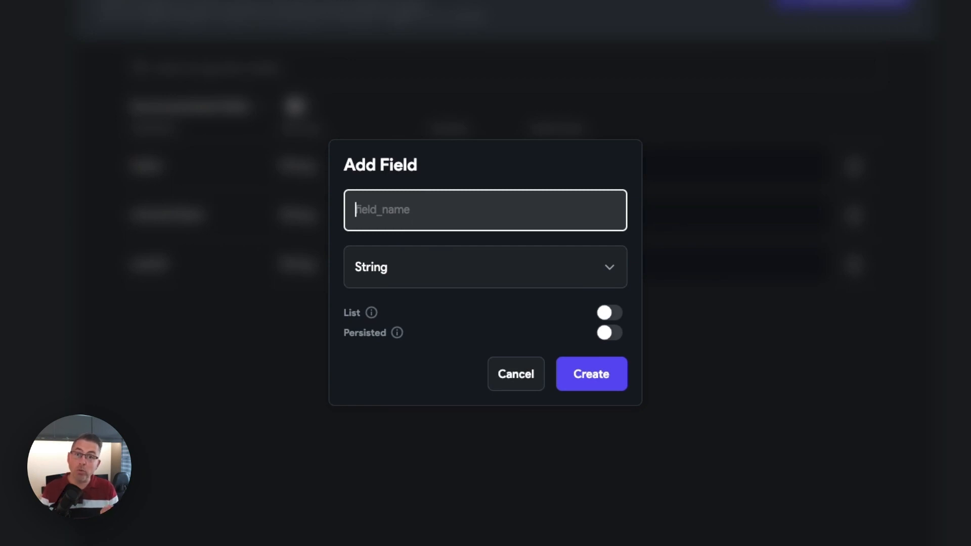
type("tokenCreateDate")
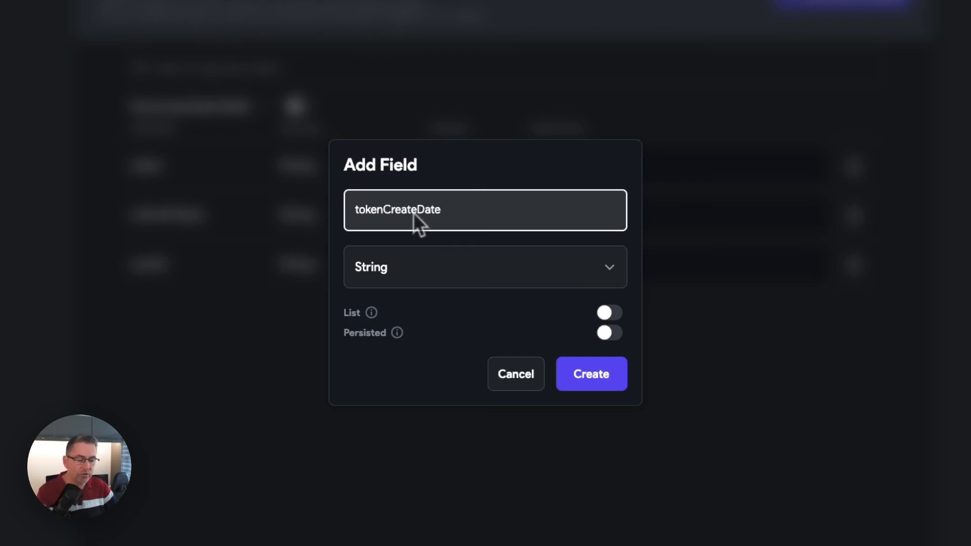
left_click(470, 277)
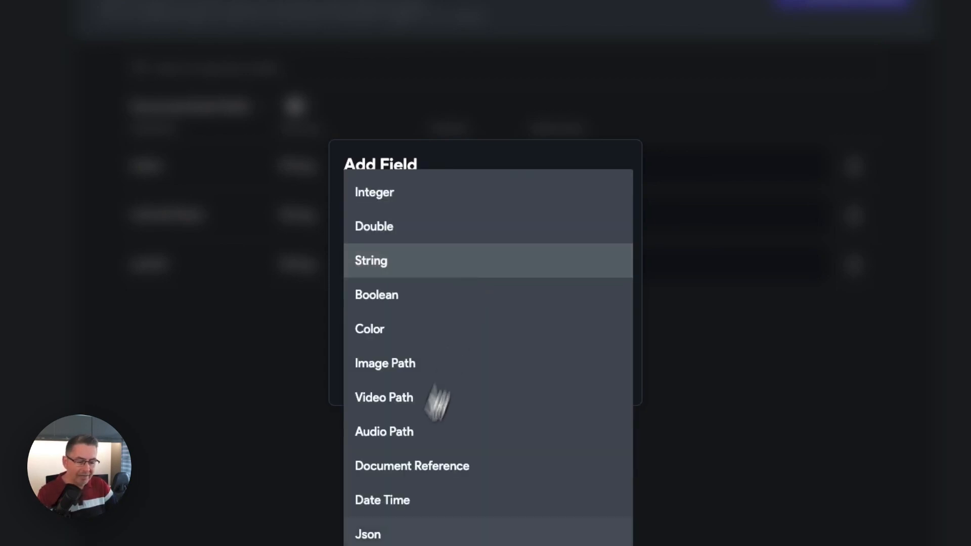
left_click(405, 500)
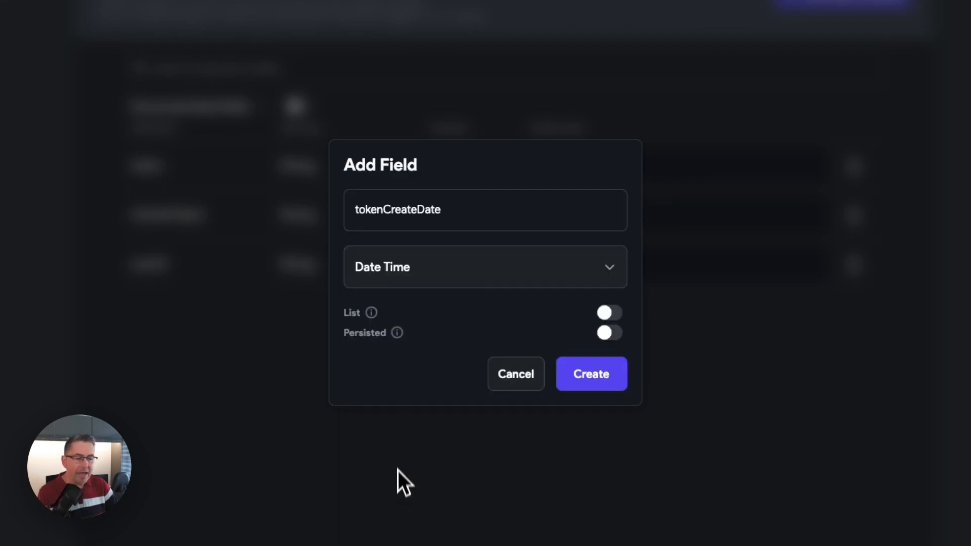
left_click(608, 333)
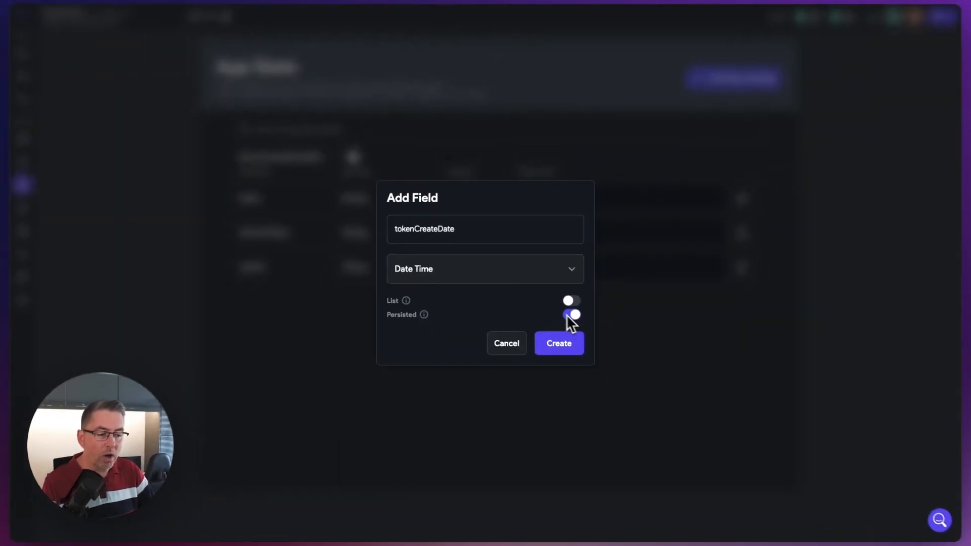
left_click(559, 343)
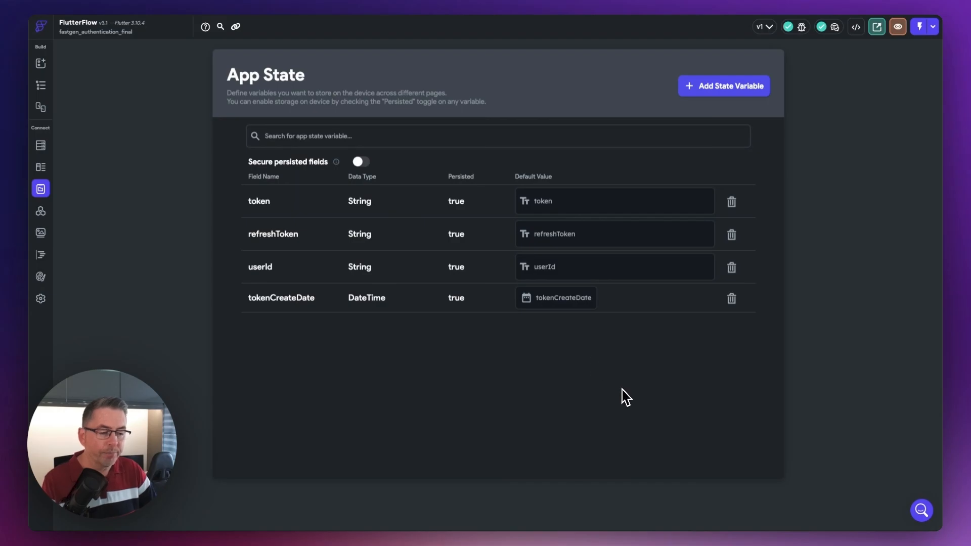
- Set the default value of tokenCreateDate to August 6, 2023 at 11:31 AM
left_click(555, 303)
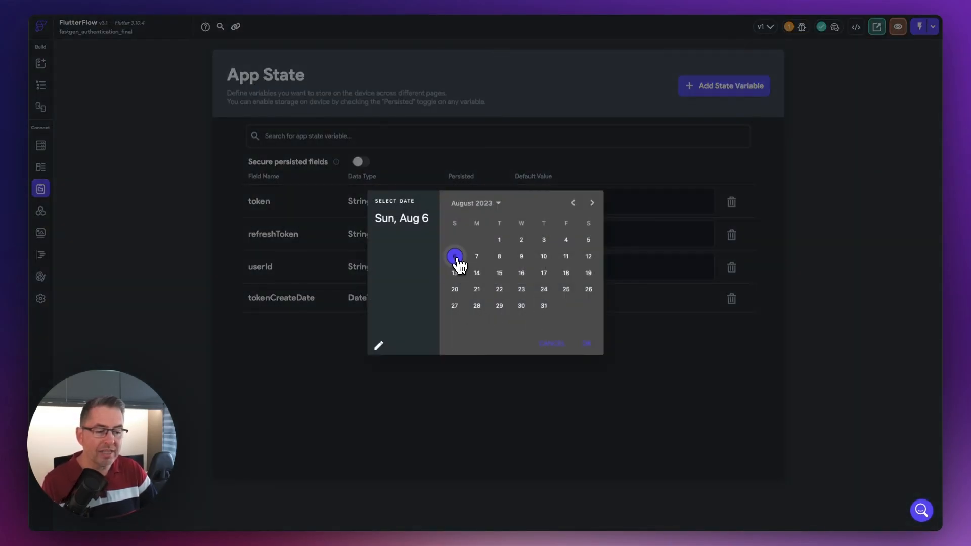
left_click(584, 344)
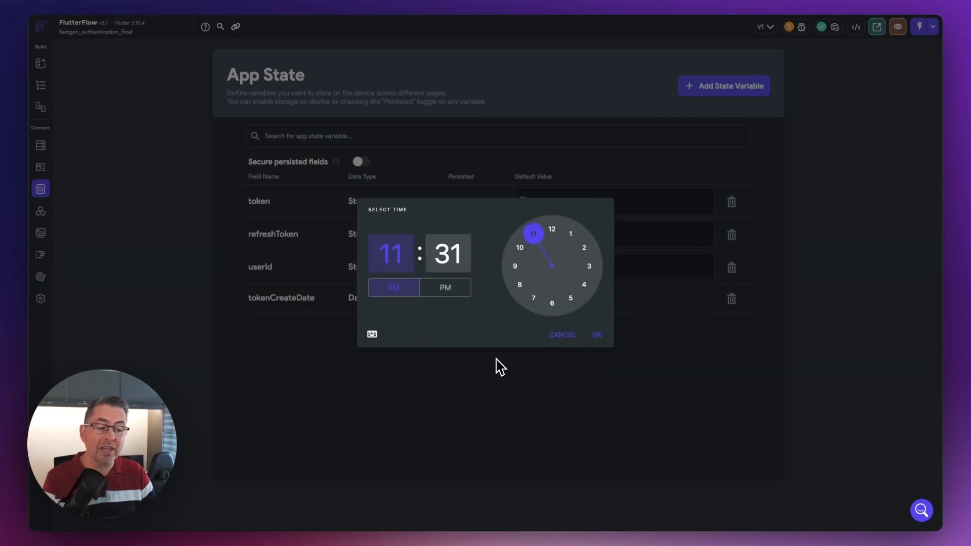
left_click(596, 337)
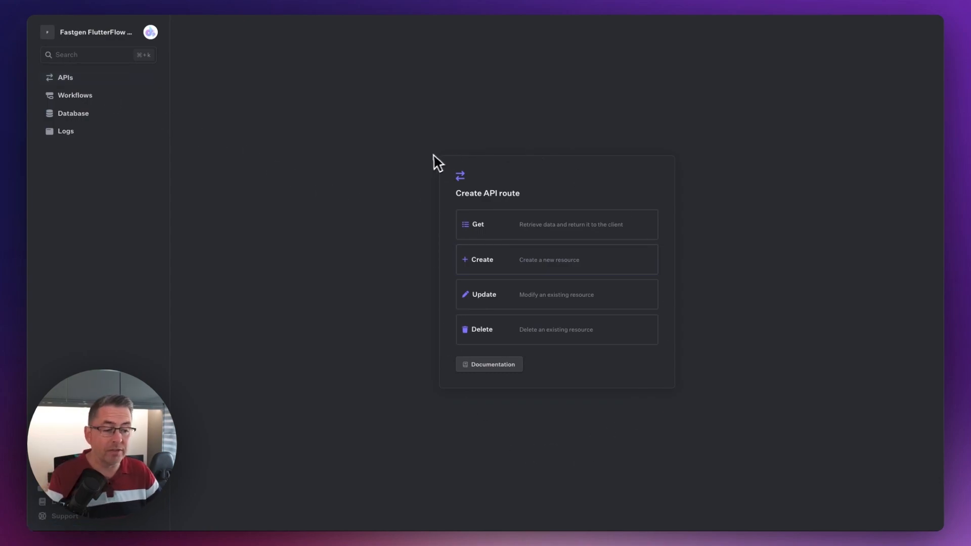
left_click(500, 234)
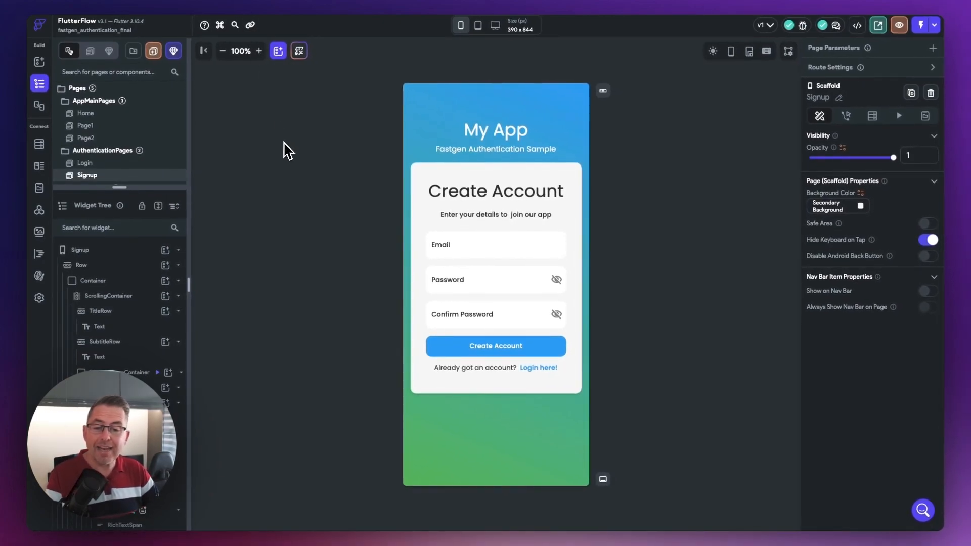
- Start a new API group and name it Fastgen Auth
left_click(40, 212)
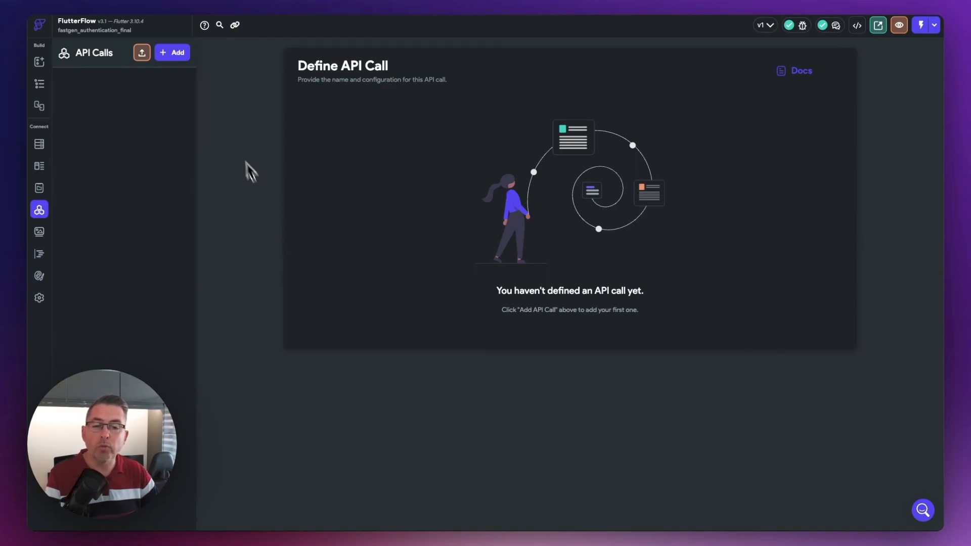
left_click(174, 54)
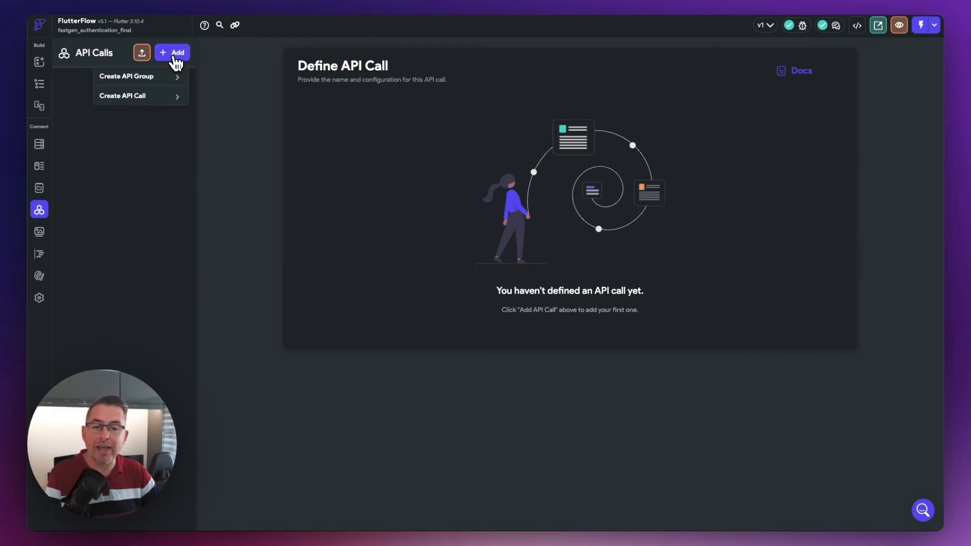
left_click(126, 77)
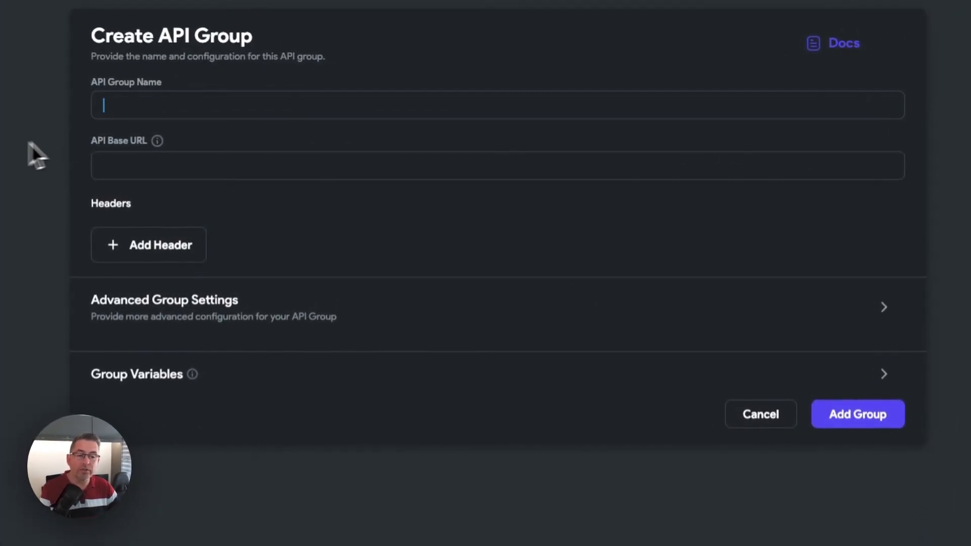
type("Fastgen Auth")
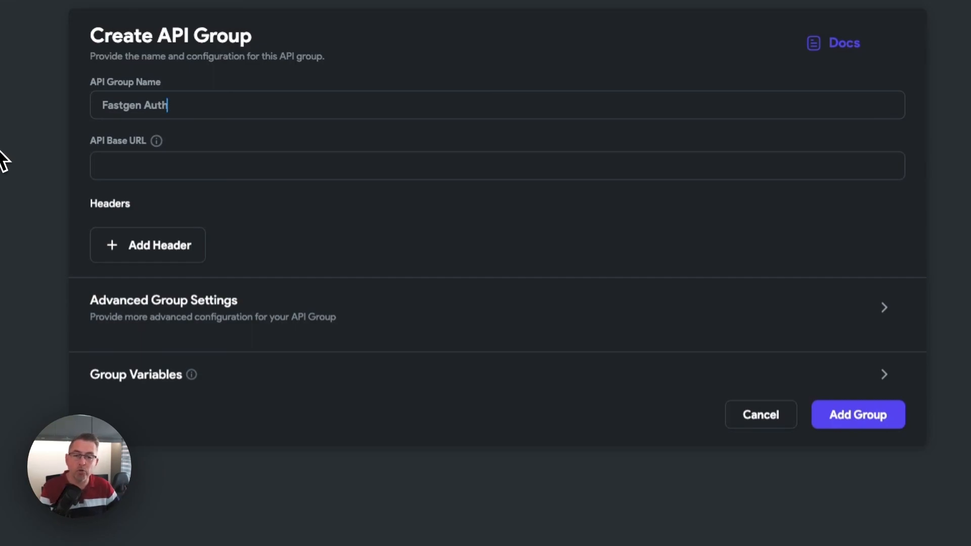
left_click(135, 166)
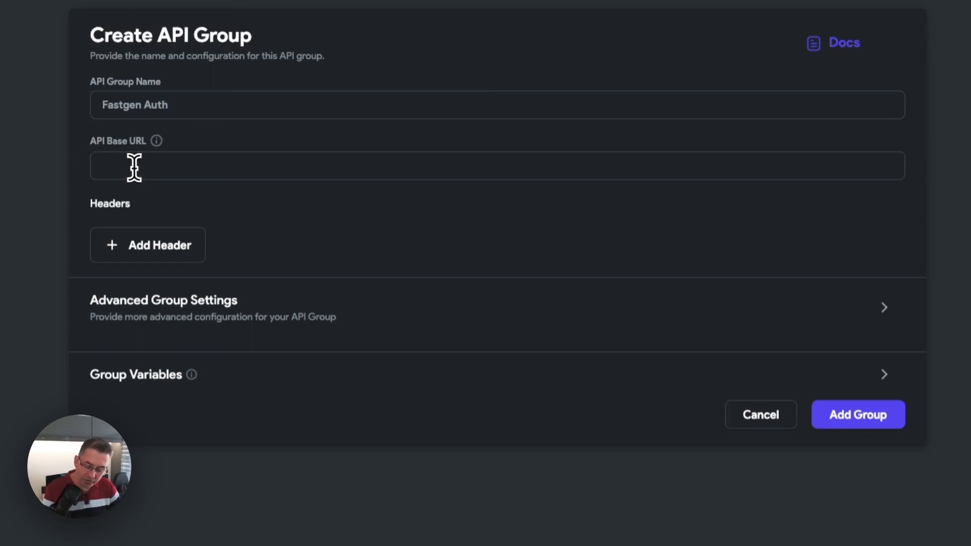
type("https://myflutterproject.fastgenapp.com/hello")
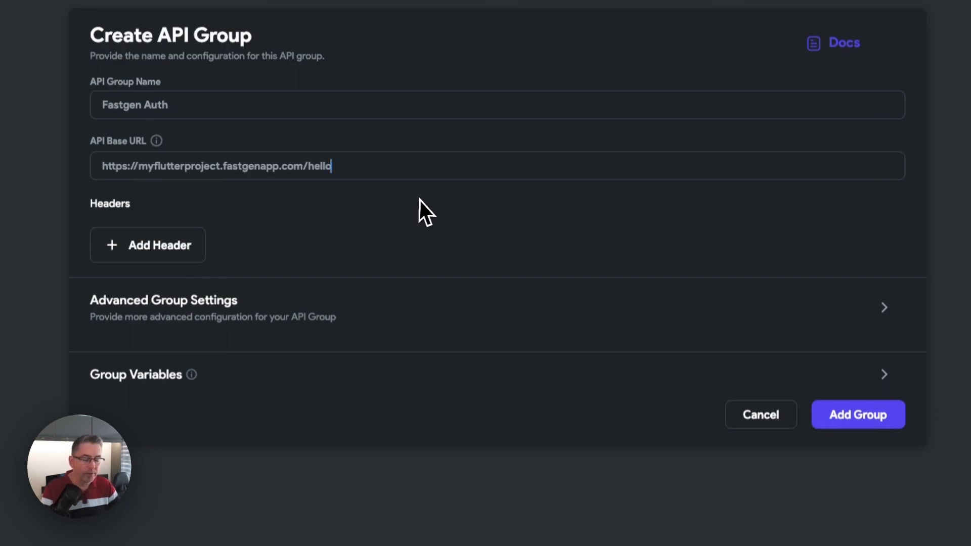
key("BackSpace")
key("BackSpace")
key("BackSpace")
key("BackSpace")
key("BackSpace")
key("BackSpace")
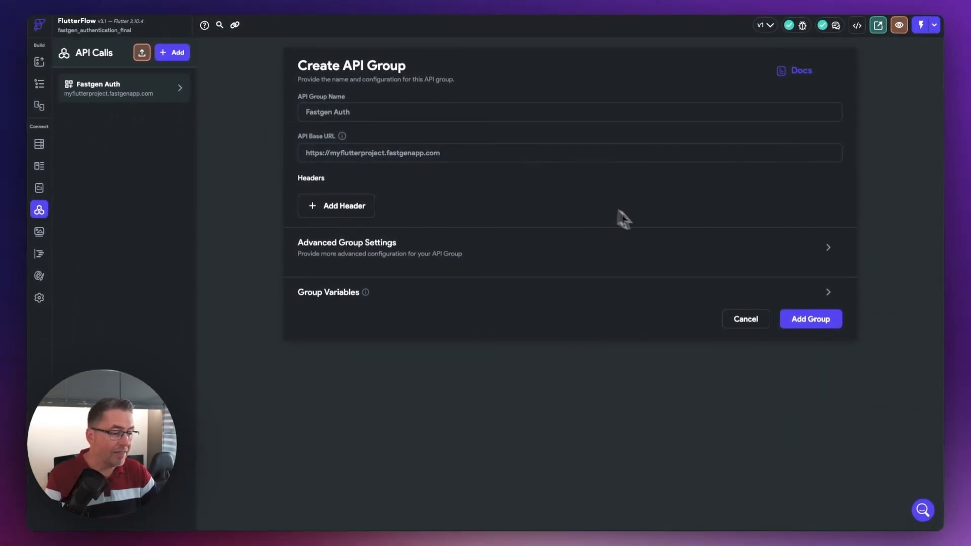
left_click(817, 321)
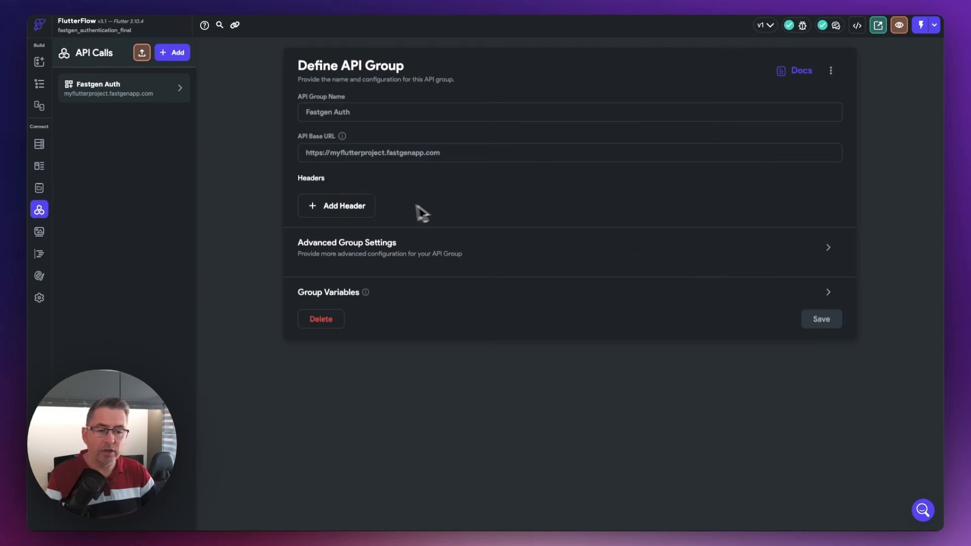
- Add the header fg-auth-mode:body to the Fastgen Auth group and save the group
left_click(336, 207)
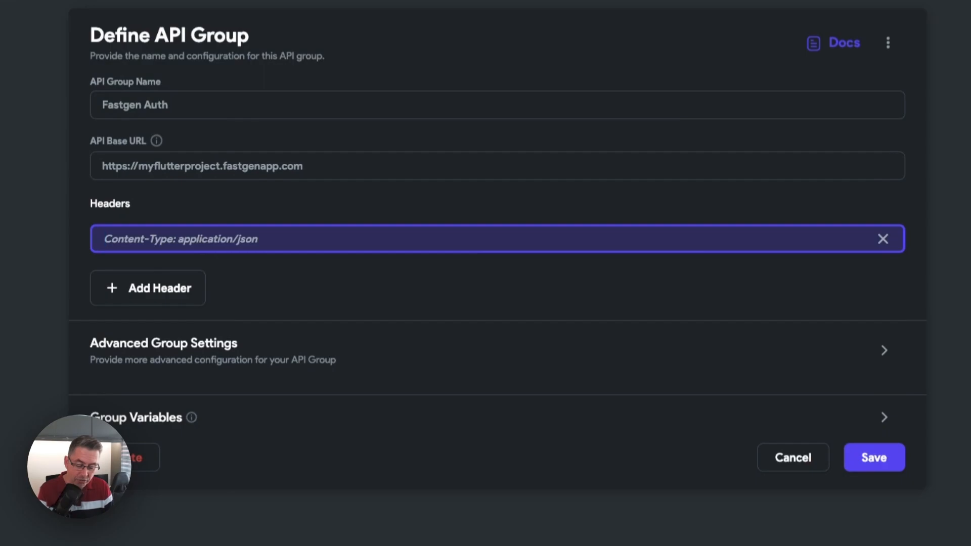
type("fg-auth-mode:body")
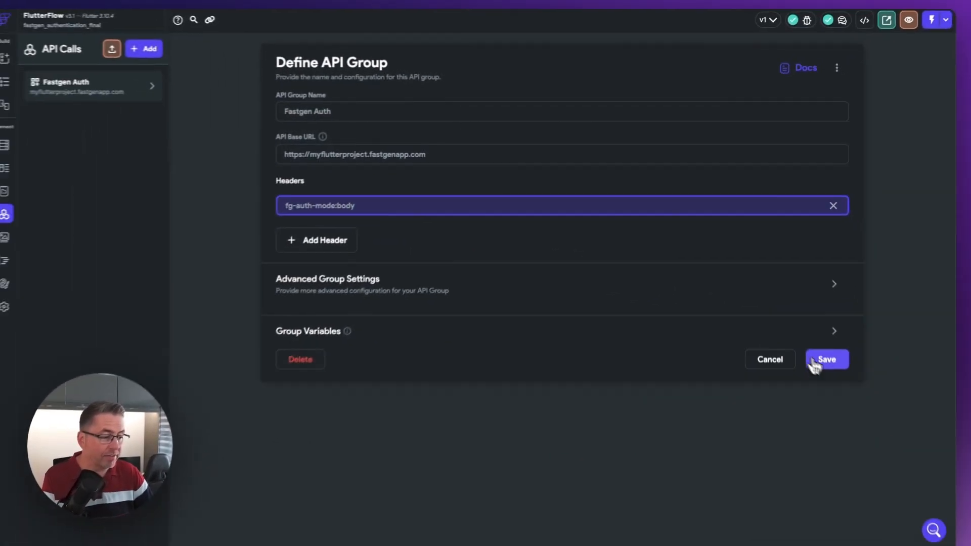
left_click(814, 362)
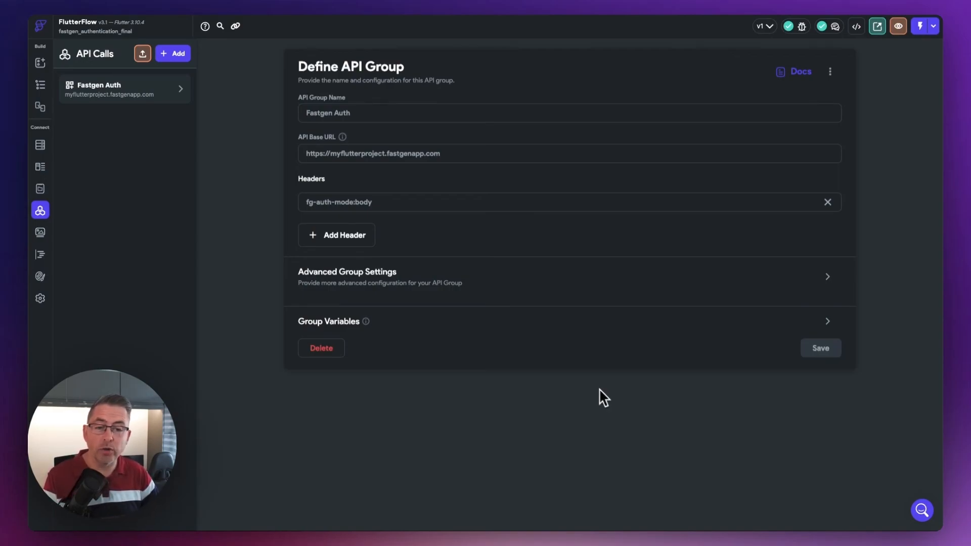
- Start a new API call in the Fastgen Auth group named Sign Up, using the POST method and the endpoint /auth/signup
left_click(180, 89)
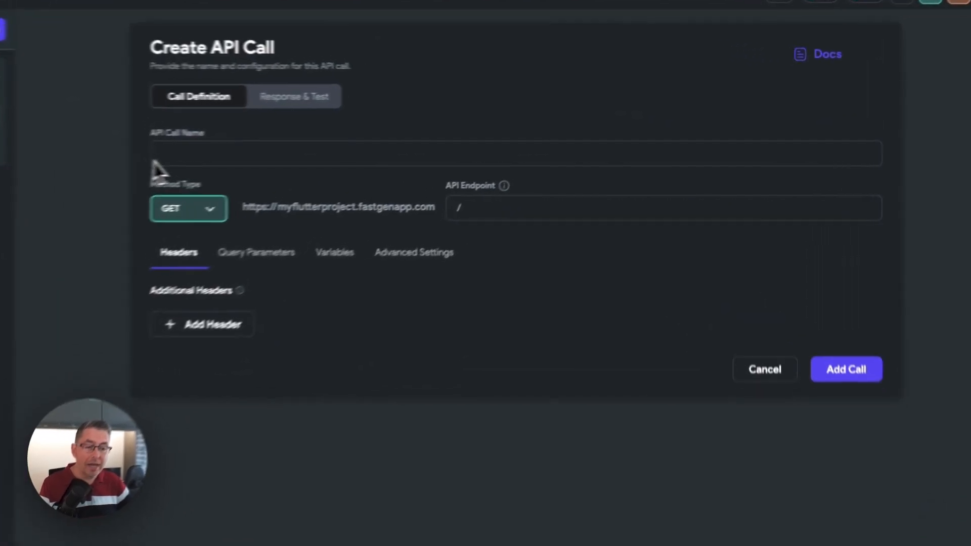
type("Sign Up")
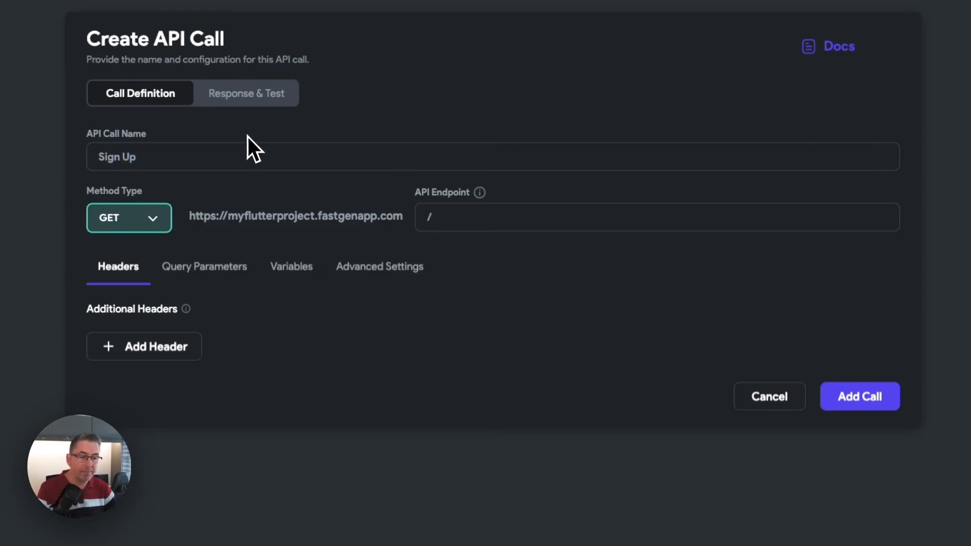
left_click(152, 222)
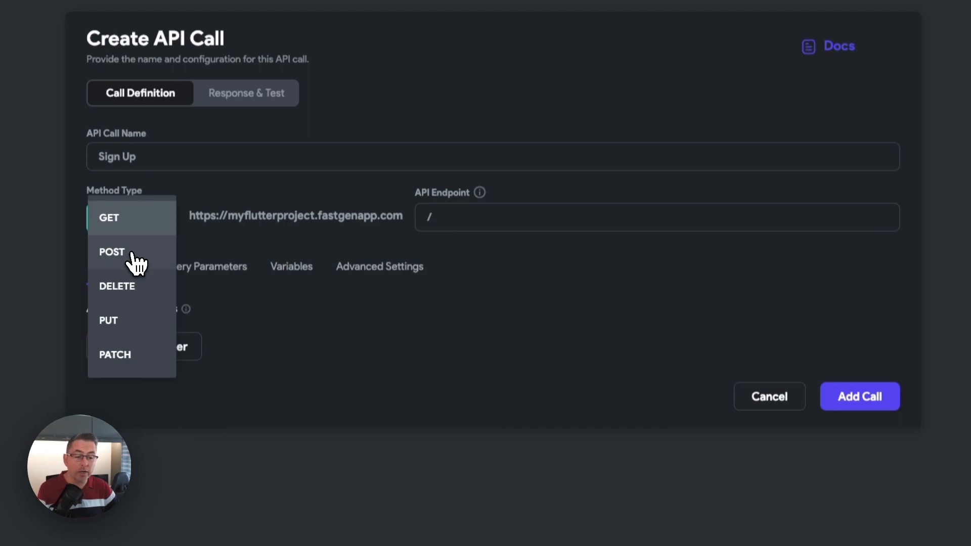
left_click(111, 255)
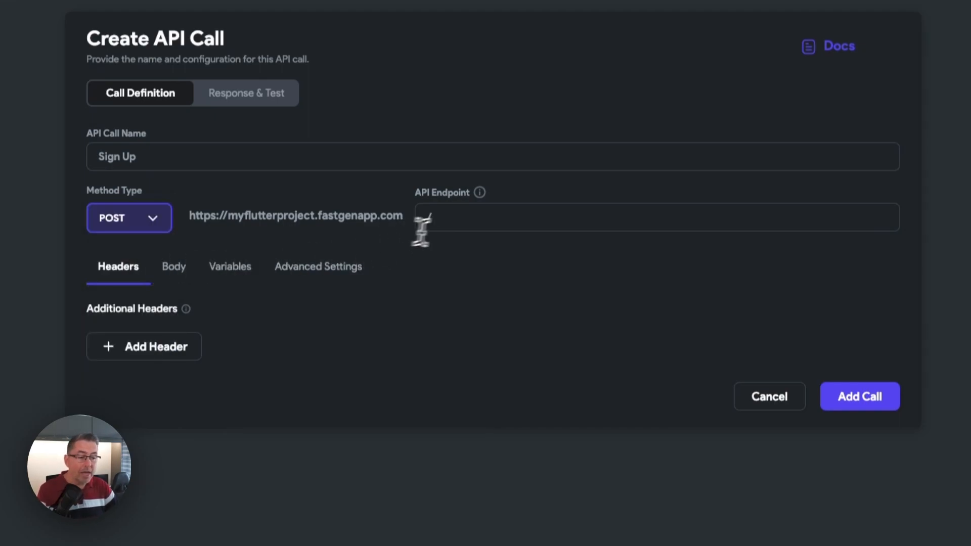
left_click(521, 229)
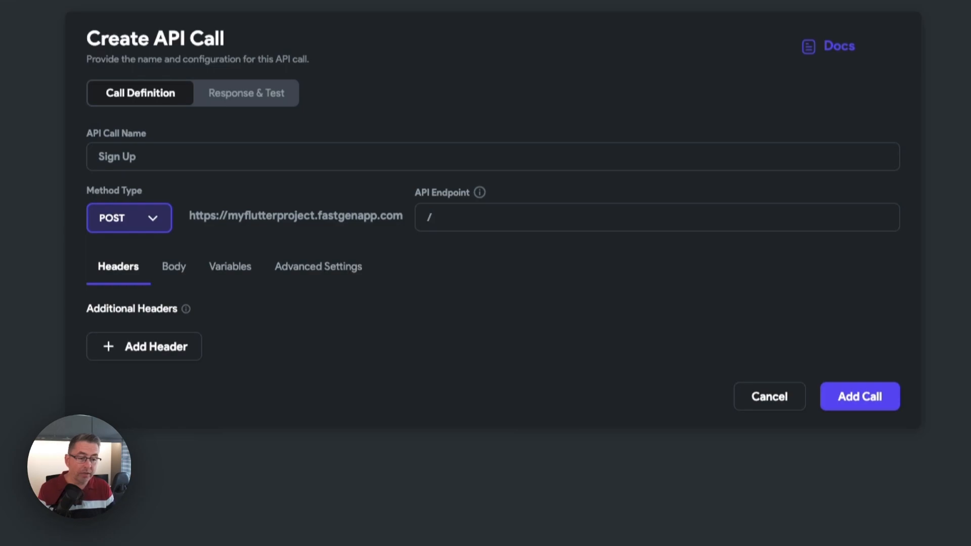
type("th/signup")
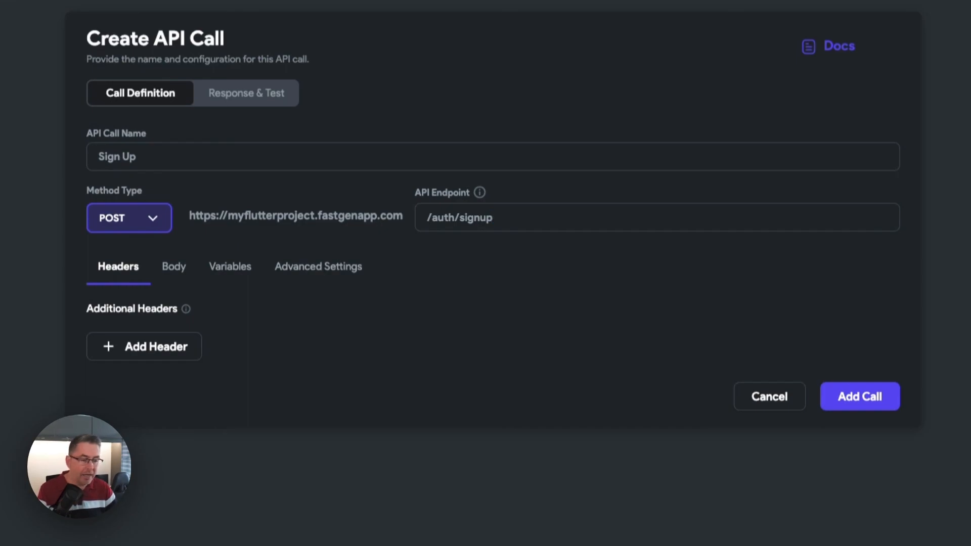
- Add a String variable named email_address to the Sign Up call
left_click(239, 273)
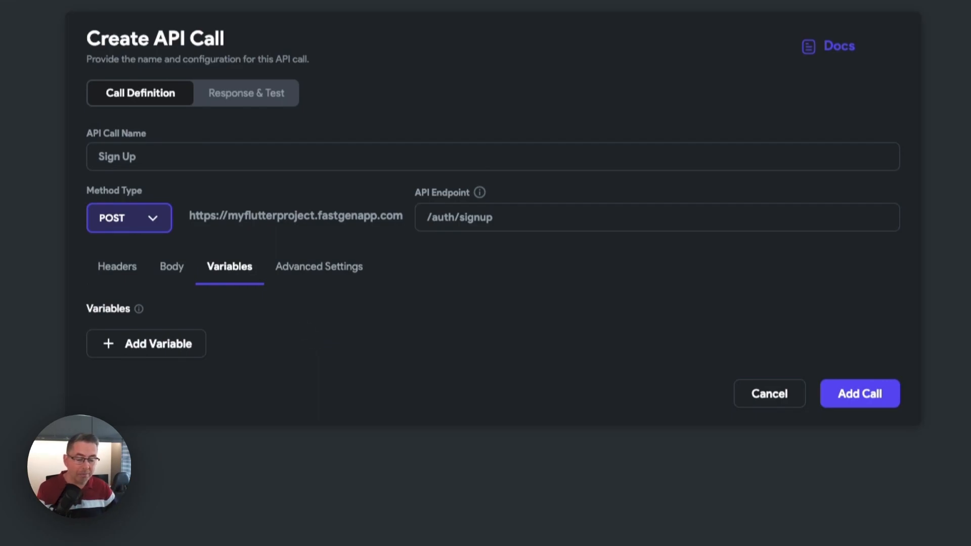
left_click(152, 349)
type("email_address")
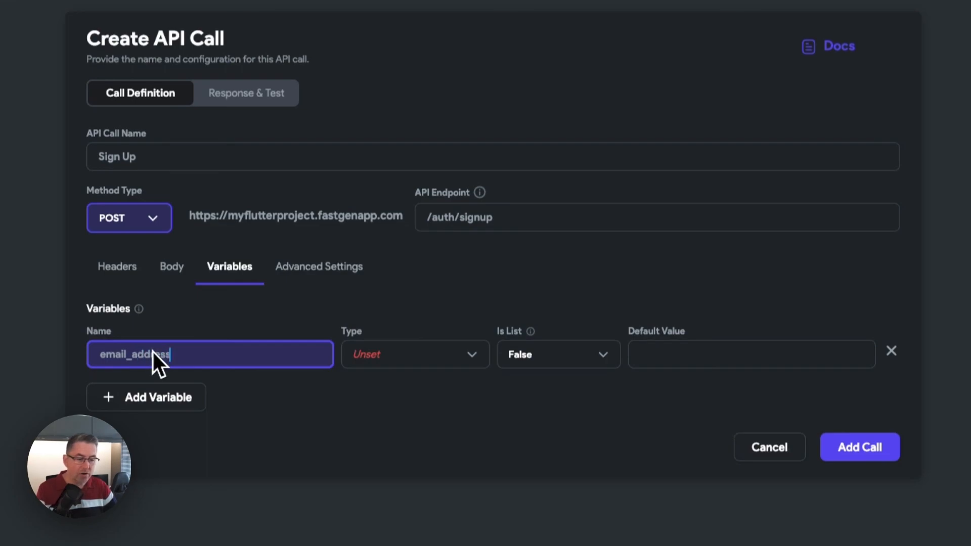
left_click(387, 363)
left_click(388, 366)
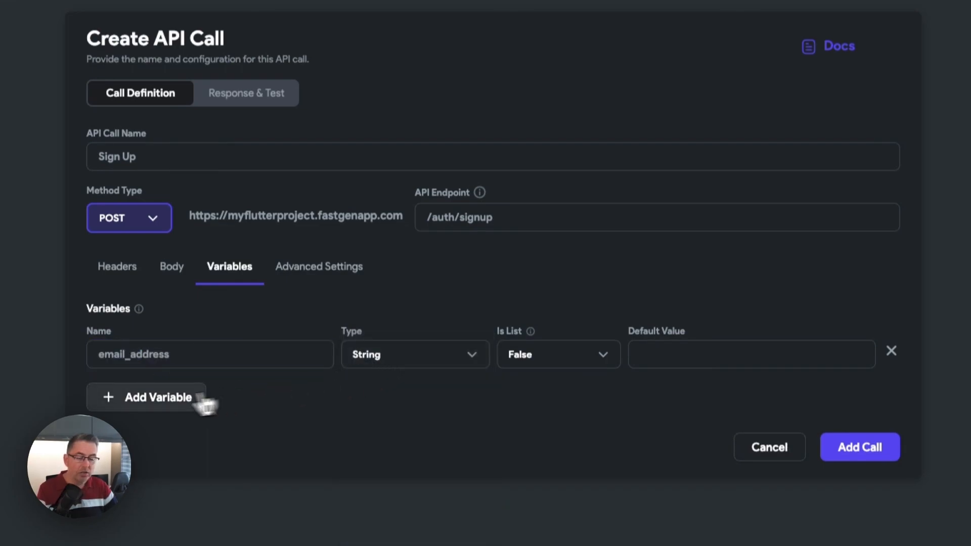
- Add a String variable named password to the Sign Up call
left_click(154, 398)
type("password")
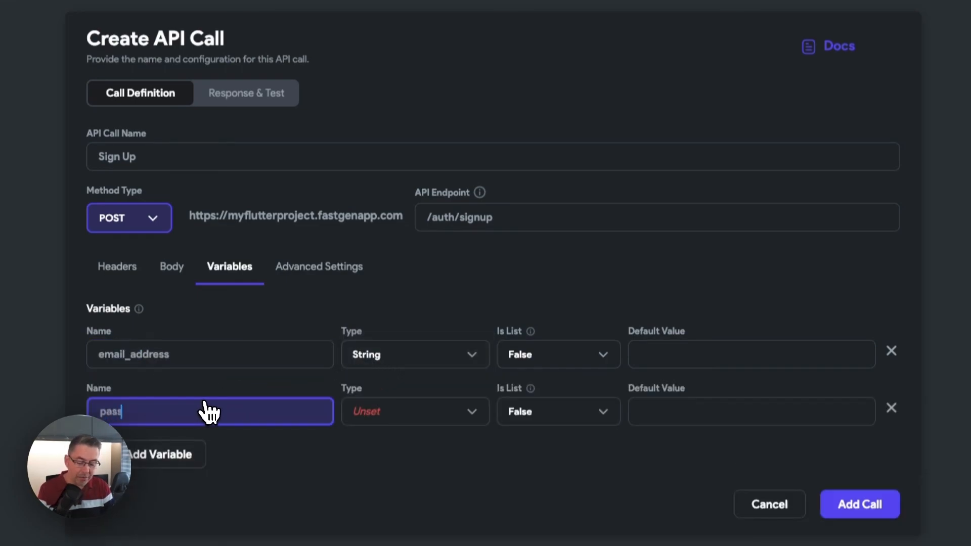
left_click(417, 417)
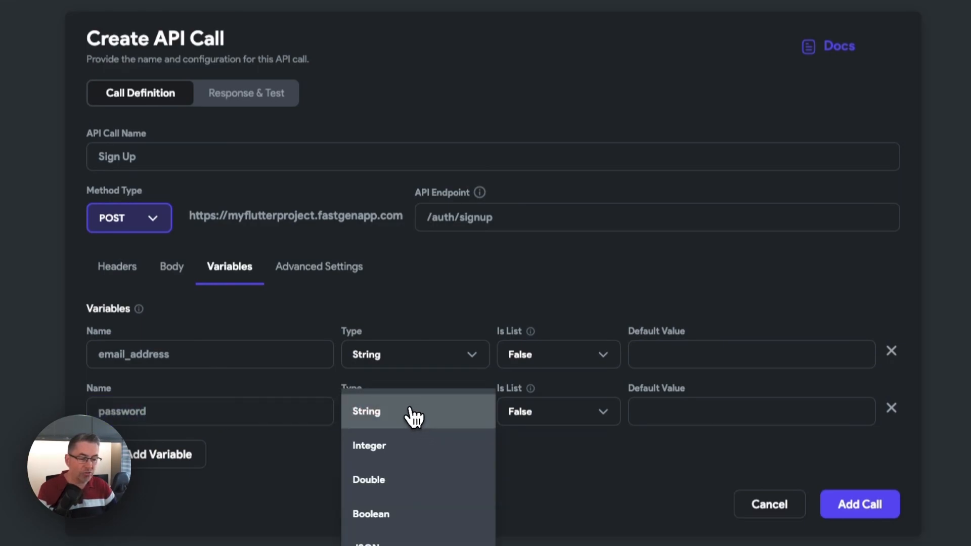
left_click(407, 414)
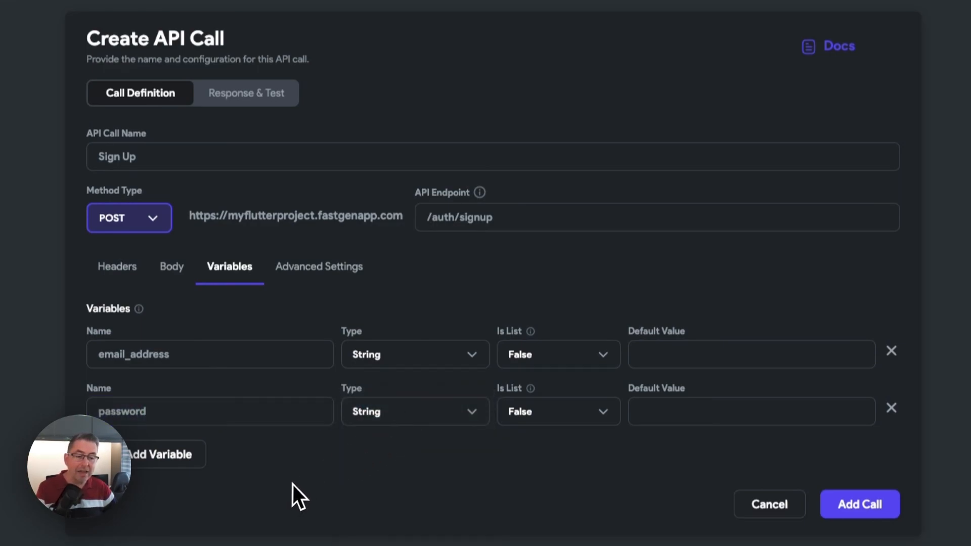
- Give the Sign Up call a JSON body with a formFields array holding email and password entries with empty values
left_click(181, 276)
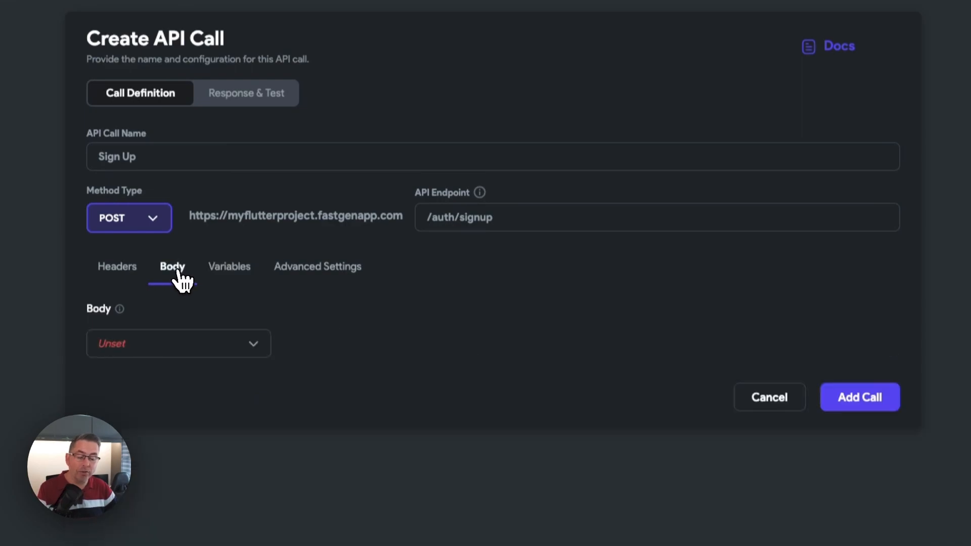
left_click(189, 353)
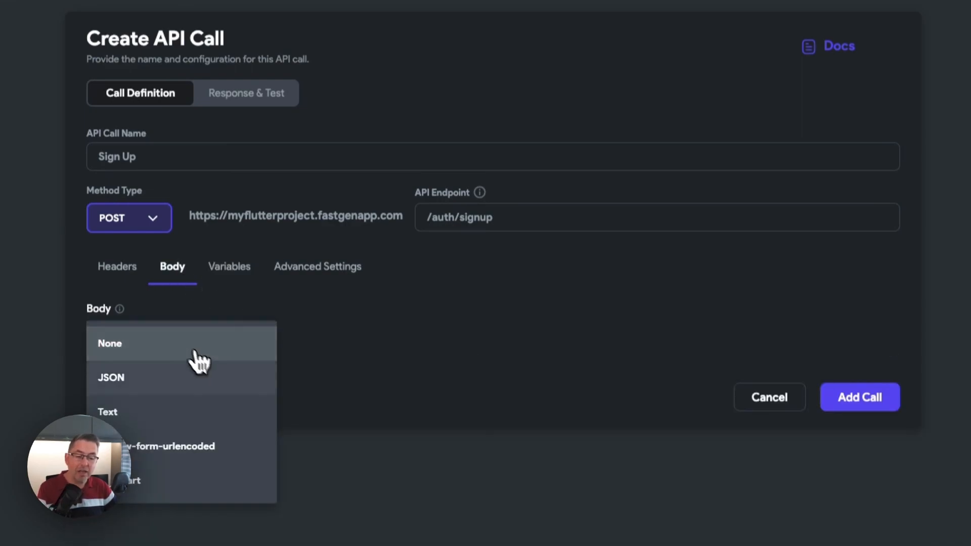
left_click(143, 385)
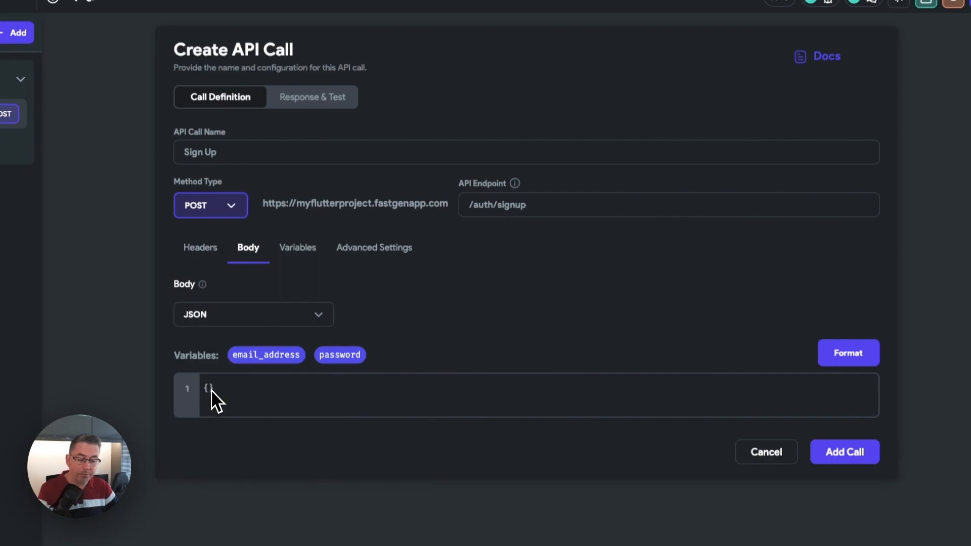
key("ctrl+v")
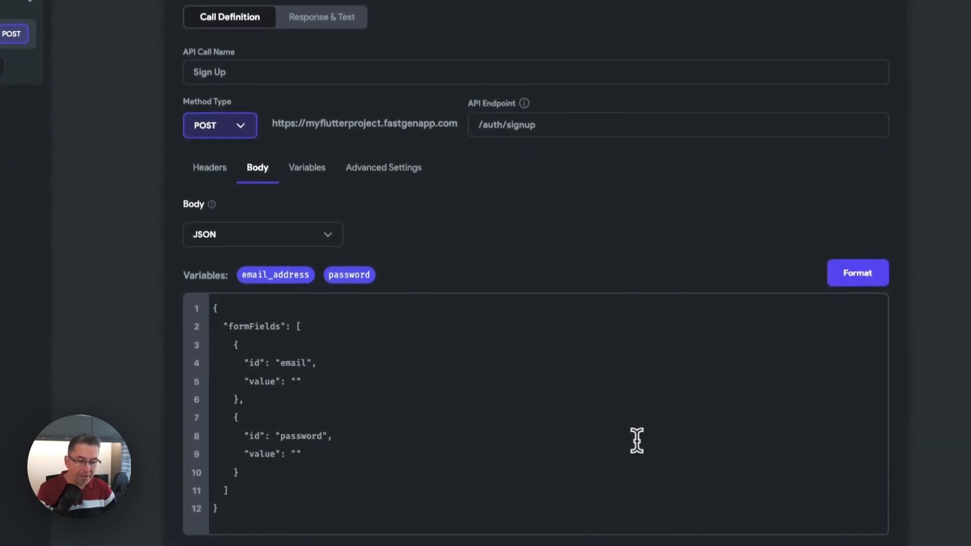
- Insert the email_address and password variables as the matching values in the JSON body and add the call to the group
left_click(296, 364)
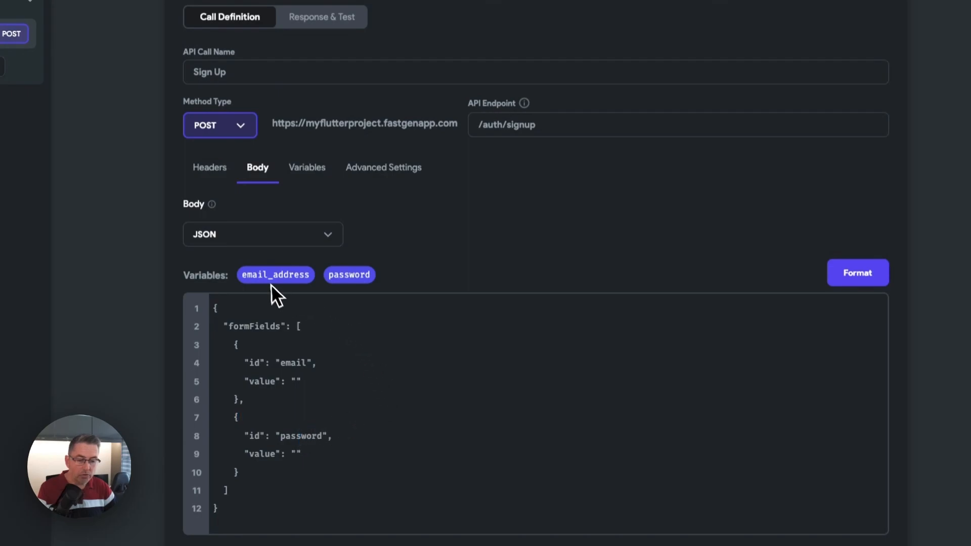
left_click_drag(278, 275, 296, 381)
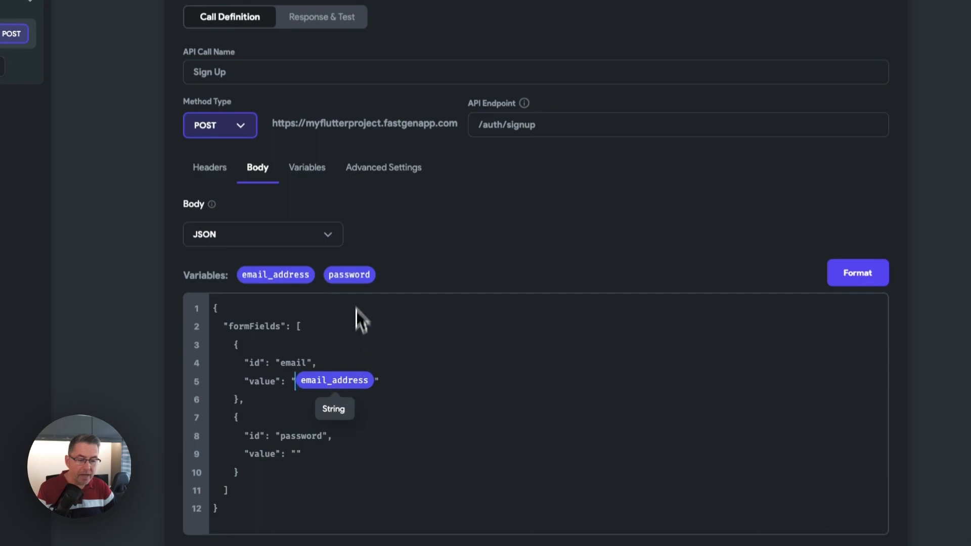
left_click_drag(355, 275, 295, 453)
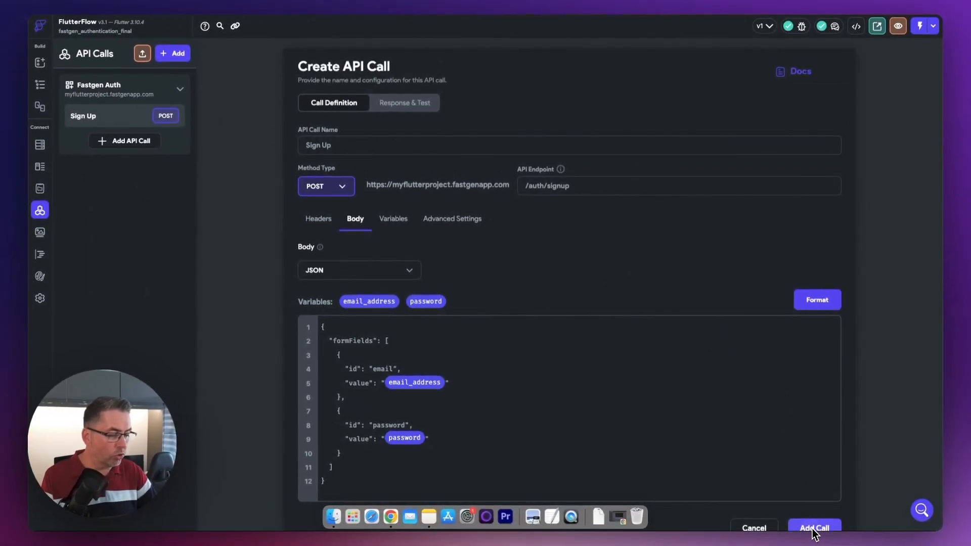
left_click(814, 530)
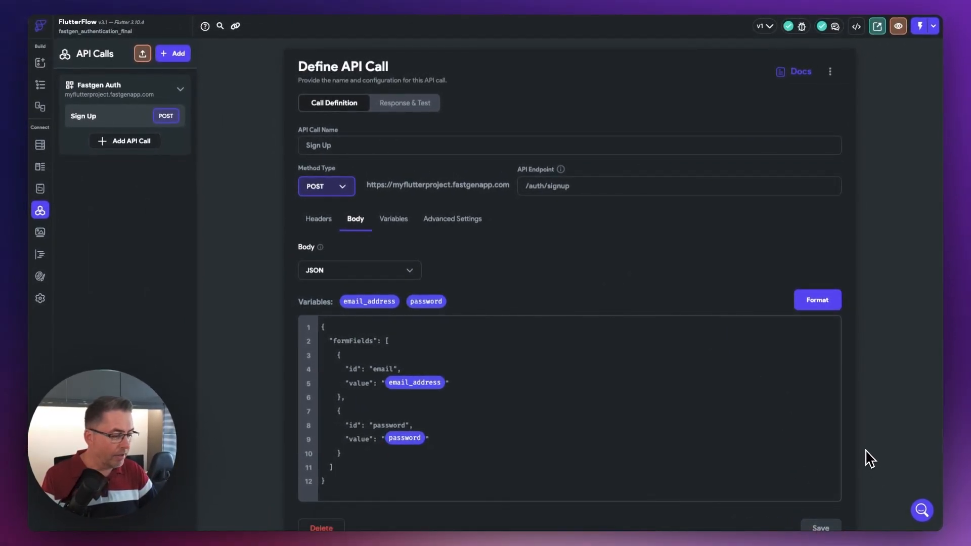
- Add a Validate Form action for SignUpForm to the Signup page's Create Account button, run on tap
scroll(870, 463, "down", 1)
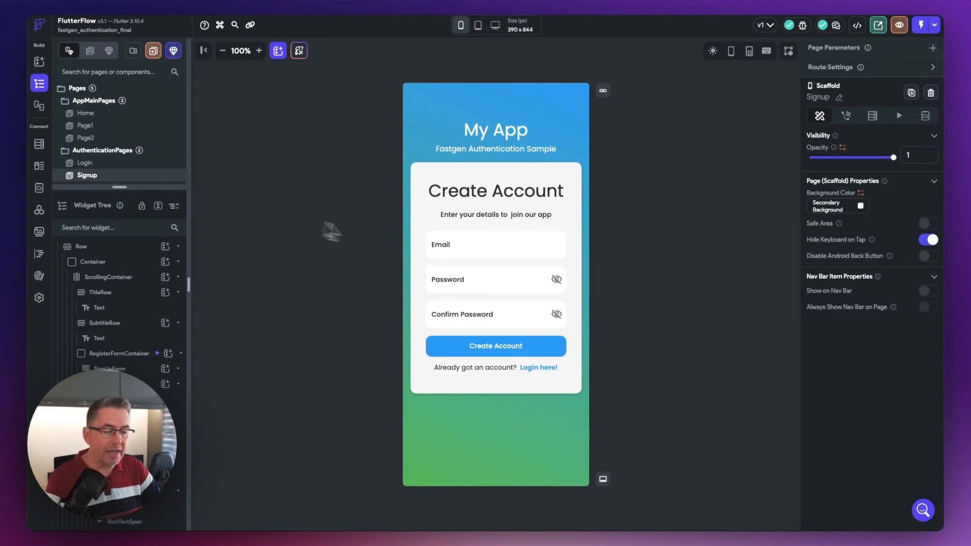
left_click(524, 347)
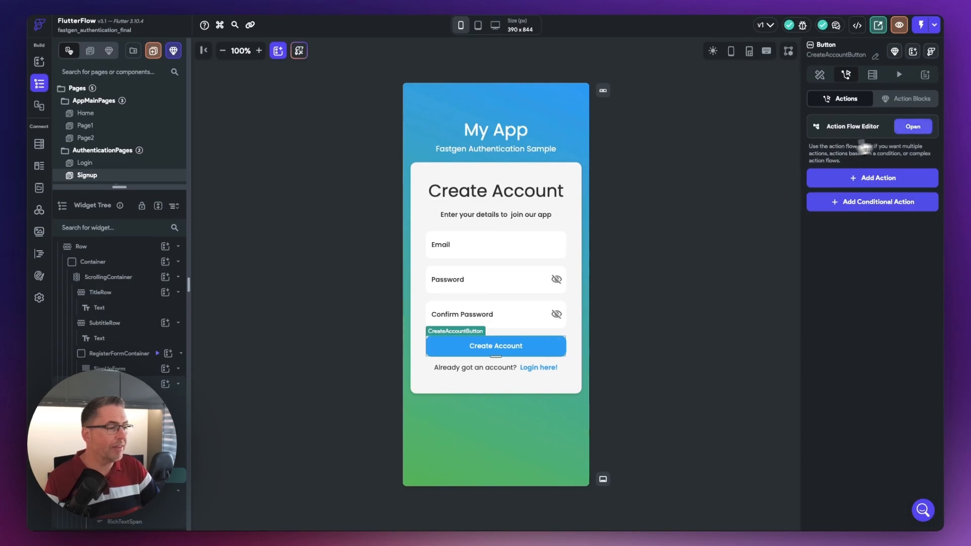
left_click(912, 127)
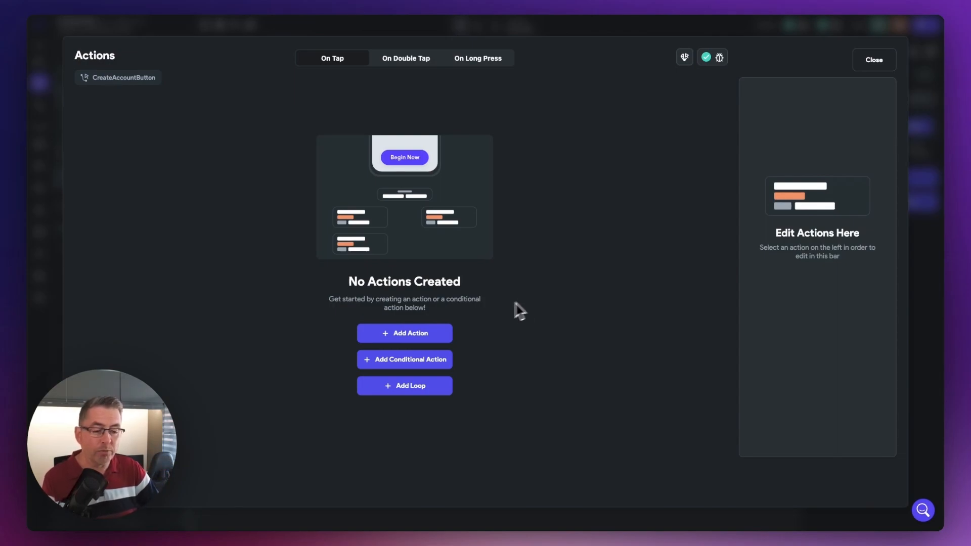
left_click(404, 338)
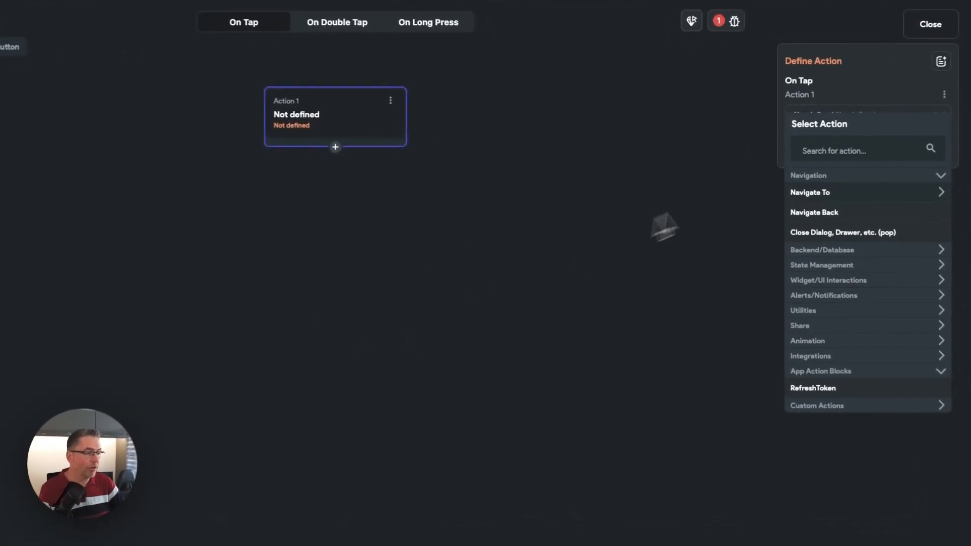
left_click(807, 154)
type("valid")
left_click(819, 193)
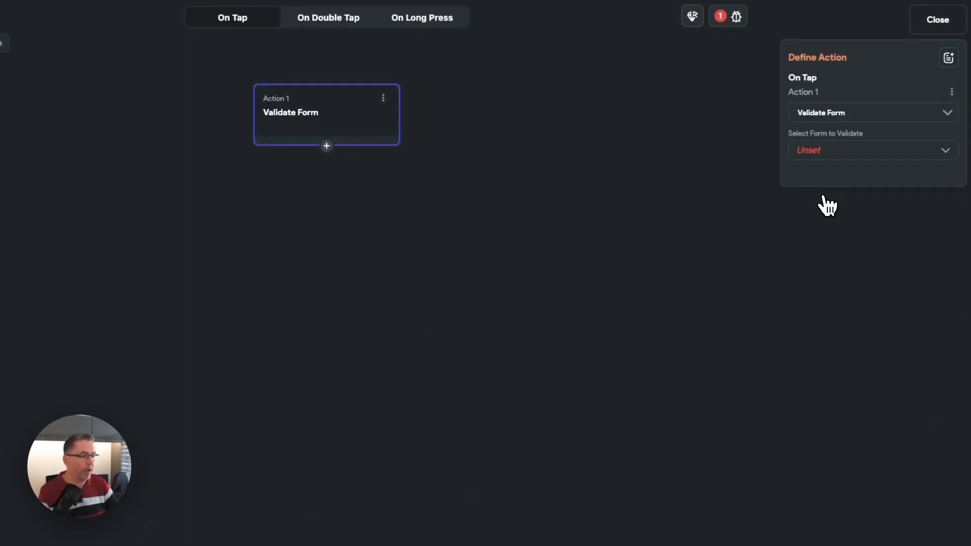
left_click(824, 151)
left_click(824, 153)
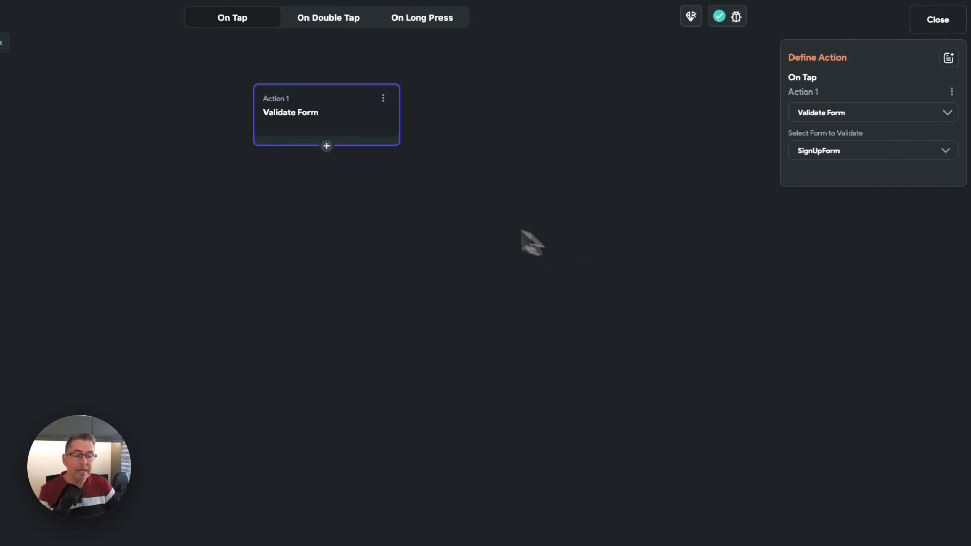
- Add an API Call action after the form validation, using the Sign Up endpoint of the Fastgen Auth group
left_click(327, 147)
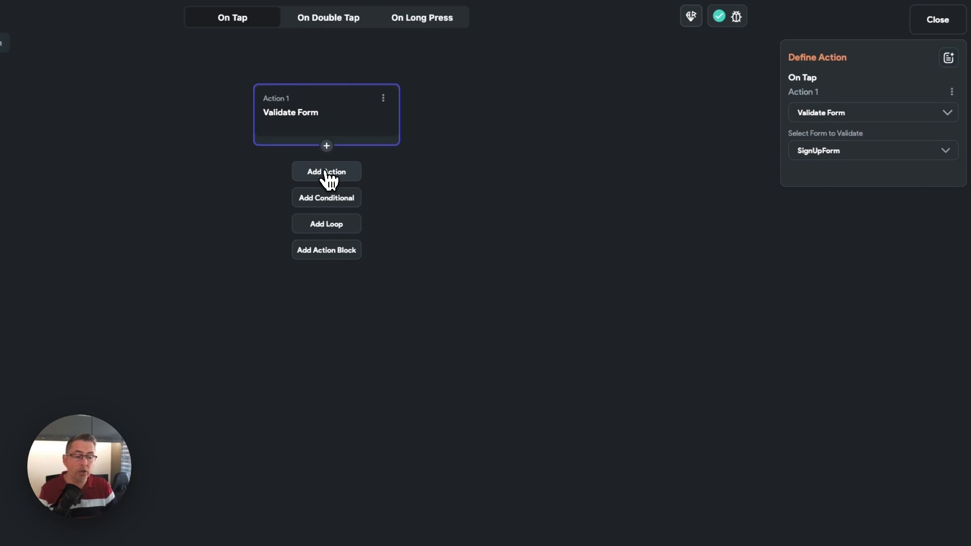
left_click(332, 173)
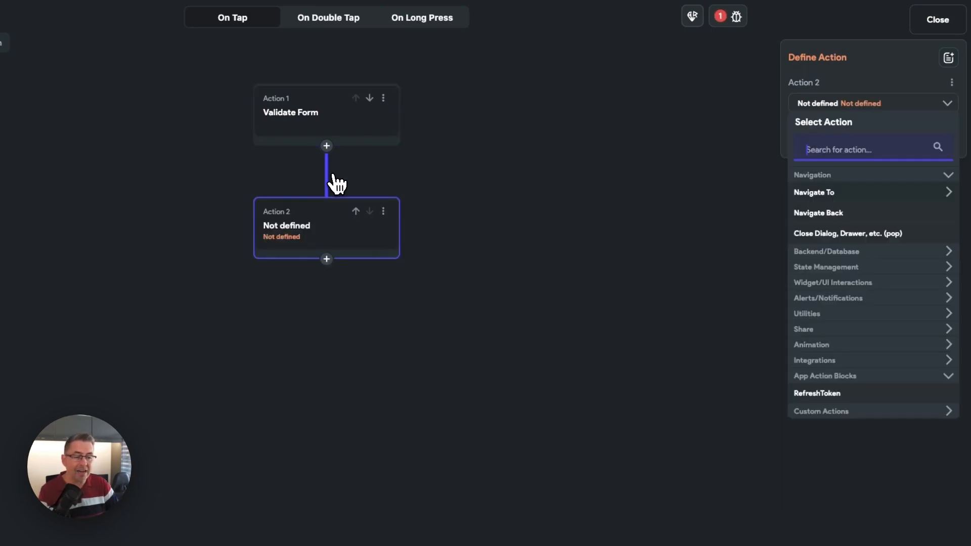
type("ap")
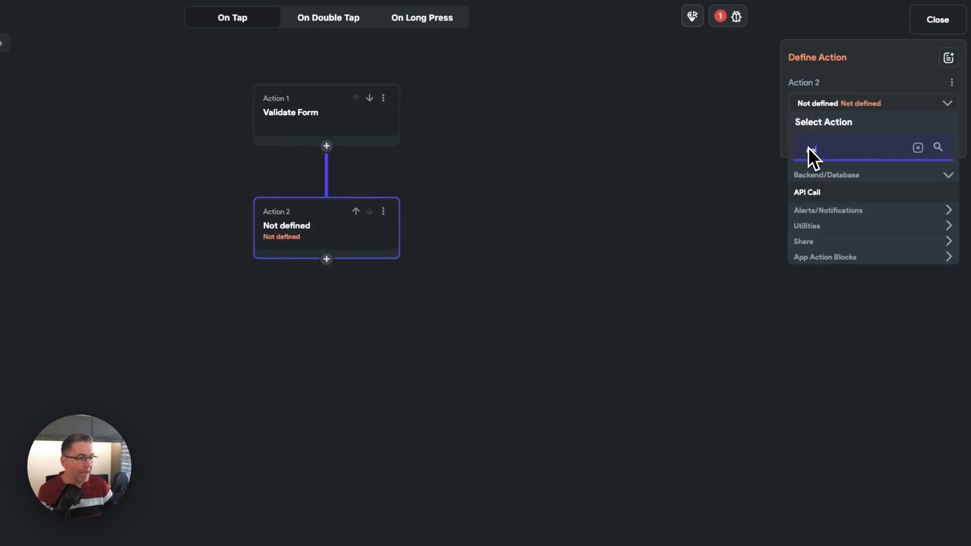
type("i")
left_click(811, 195)
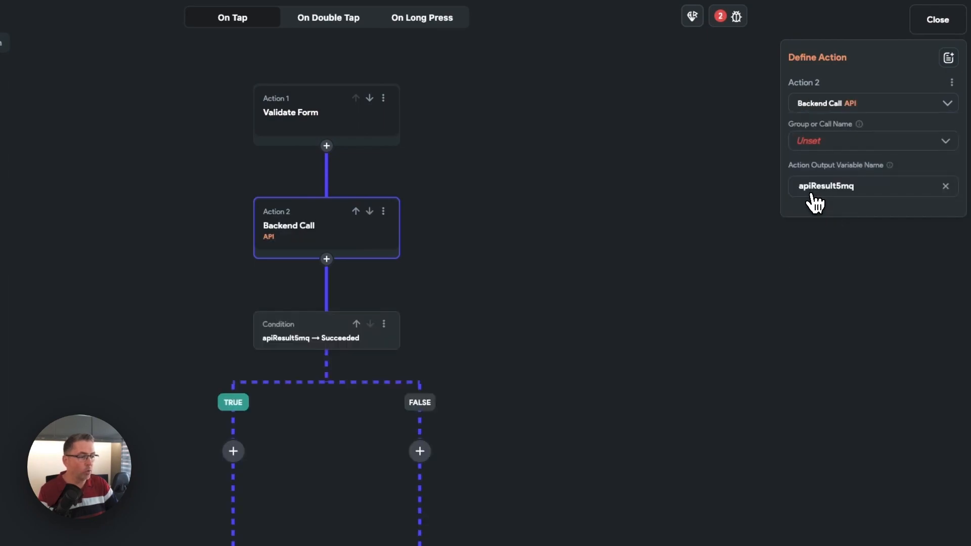
left_click(824, 144)
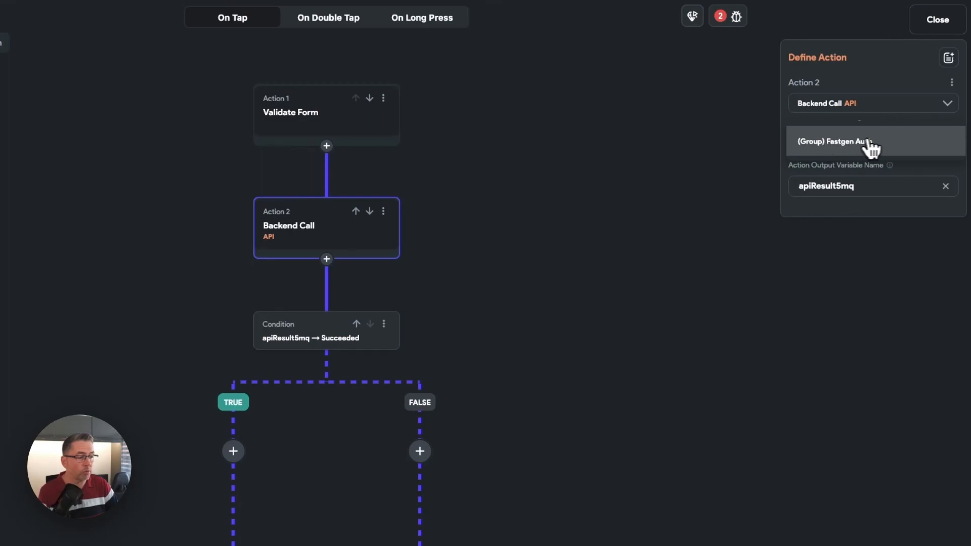
left_click(856, 147)
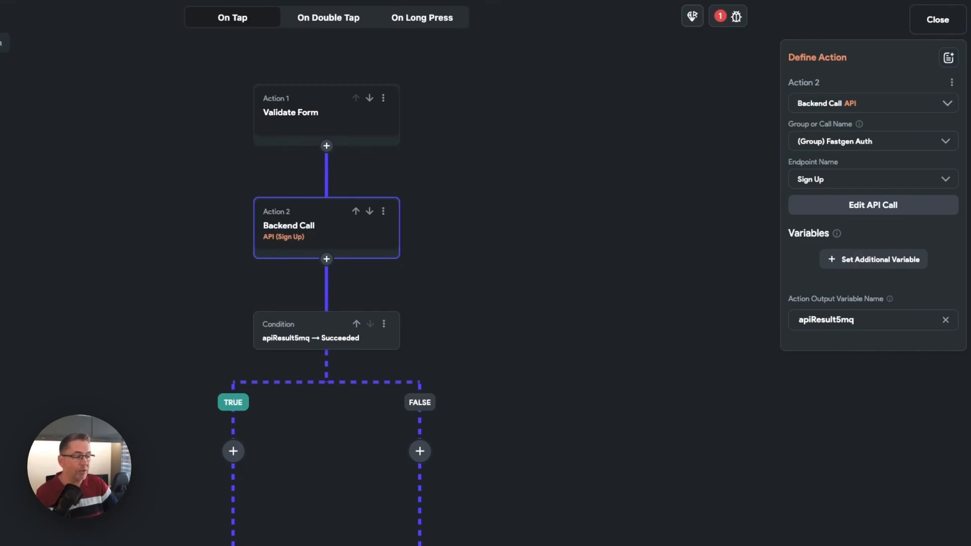
- Pass the emailAddress widget state as the value of the Sign Up call's email_address variable
left_click(862, 265)
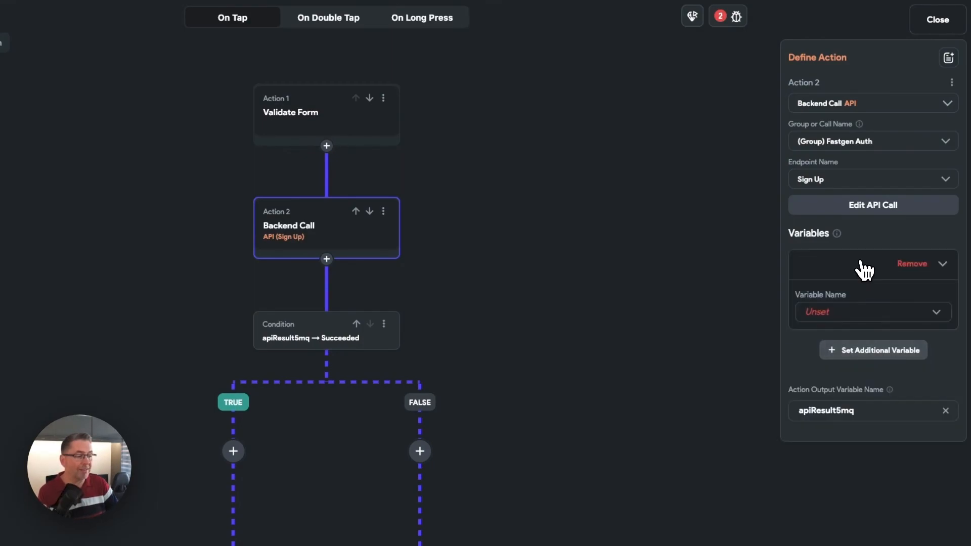
left_click(829, 315)
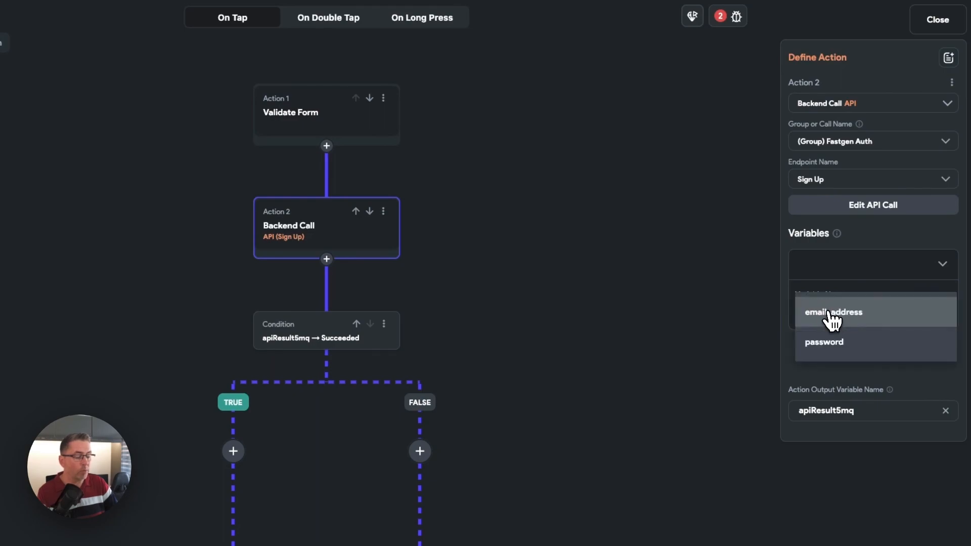
left_click(870, 316)
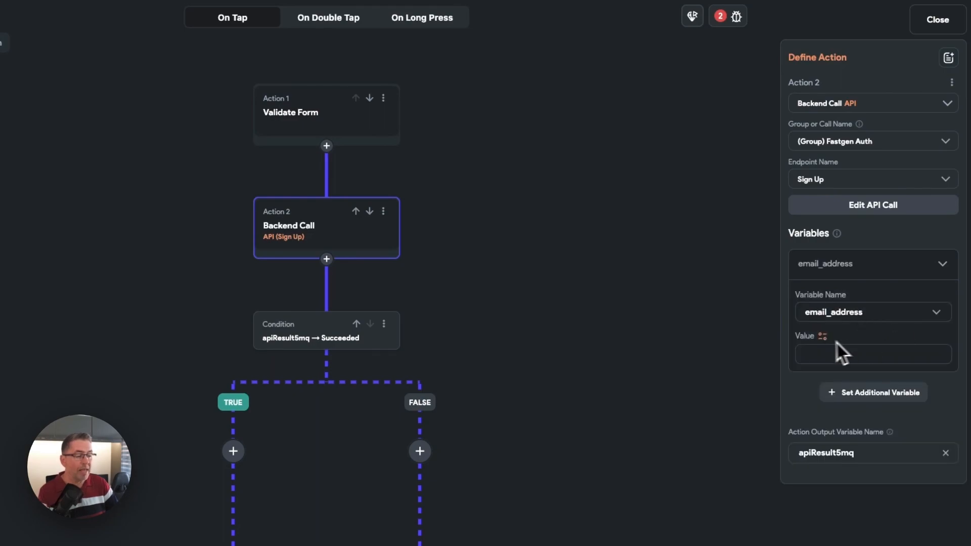
left_click(823, 338)
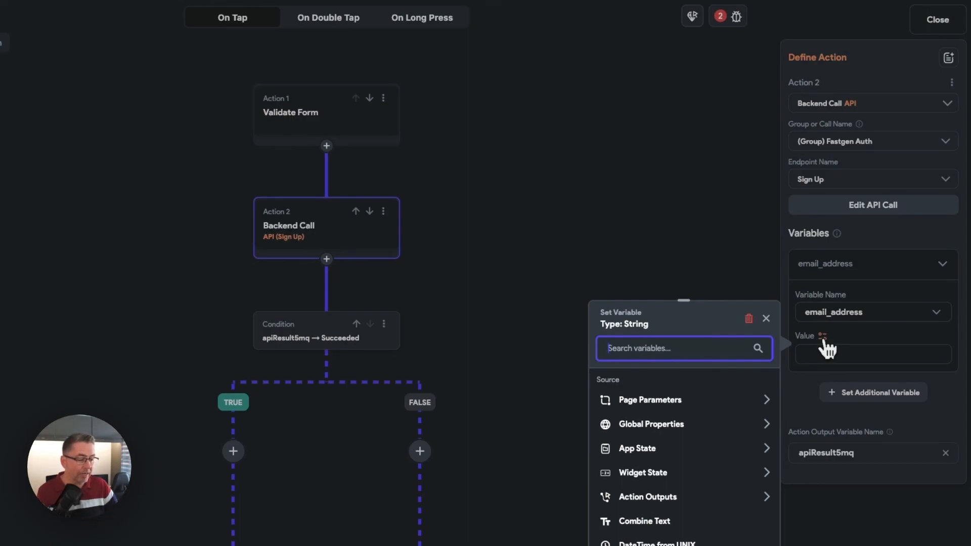
left_click(642, 474)
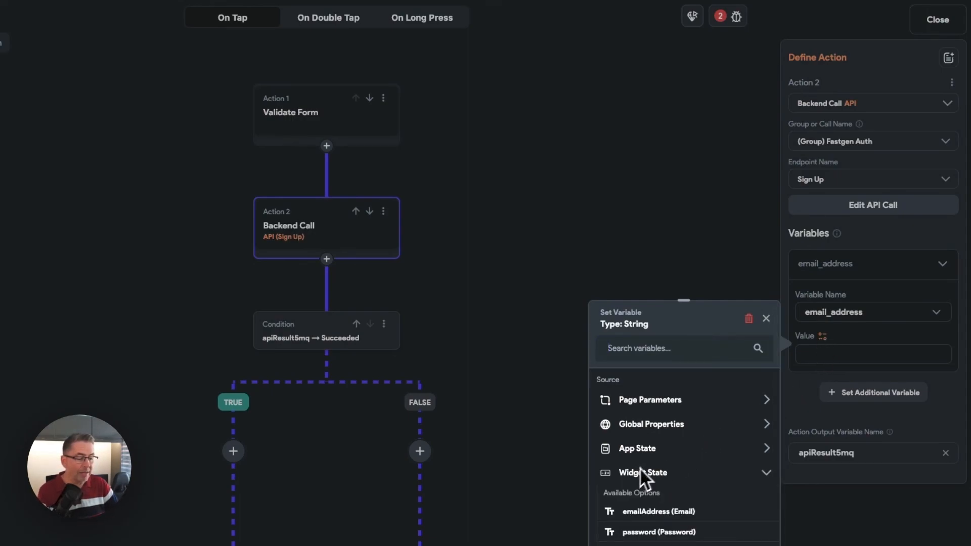
left_click(647, 512)
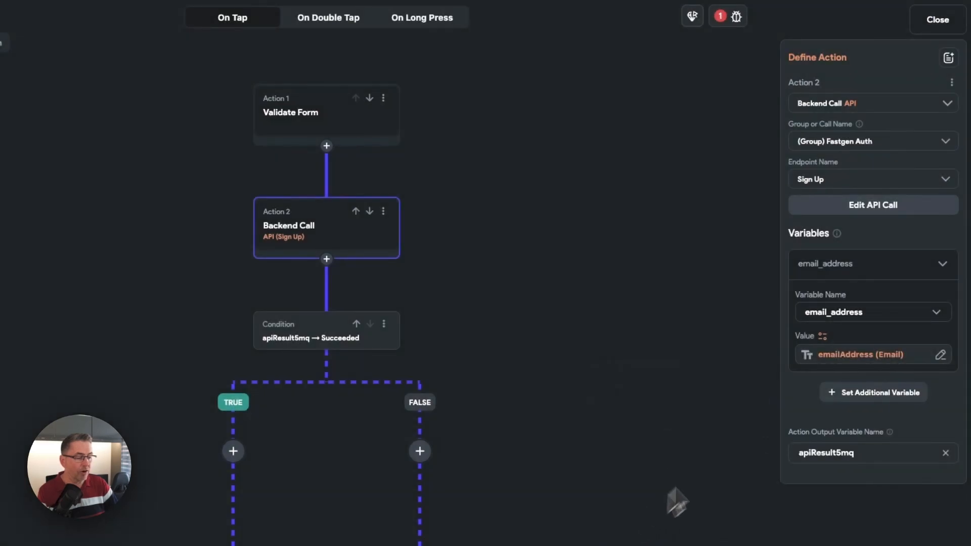
- Pass the password widget state as the value of the Sign Up call's password variable
left_click(860, 394)
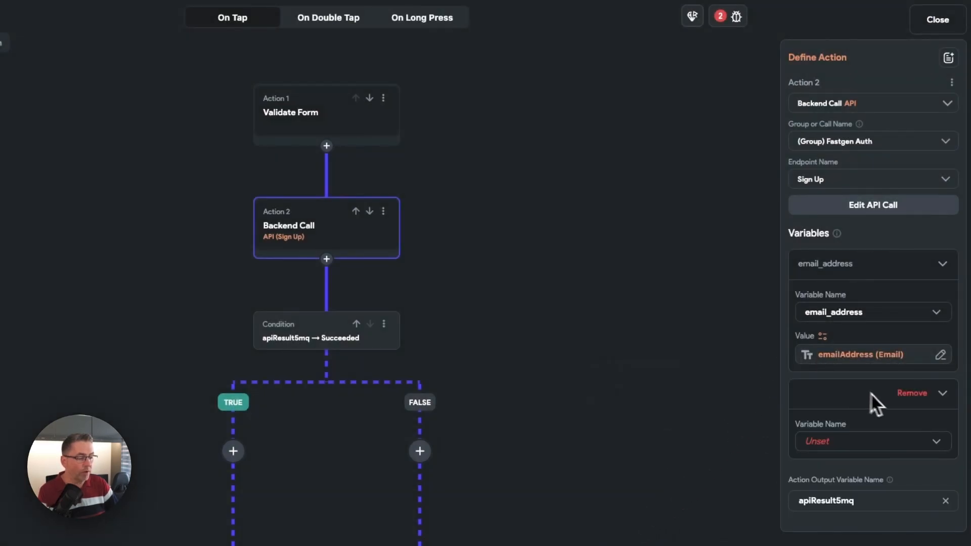
left_click(830, 441)
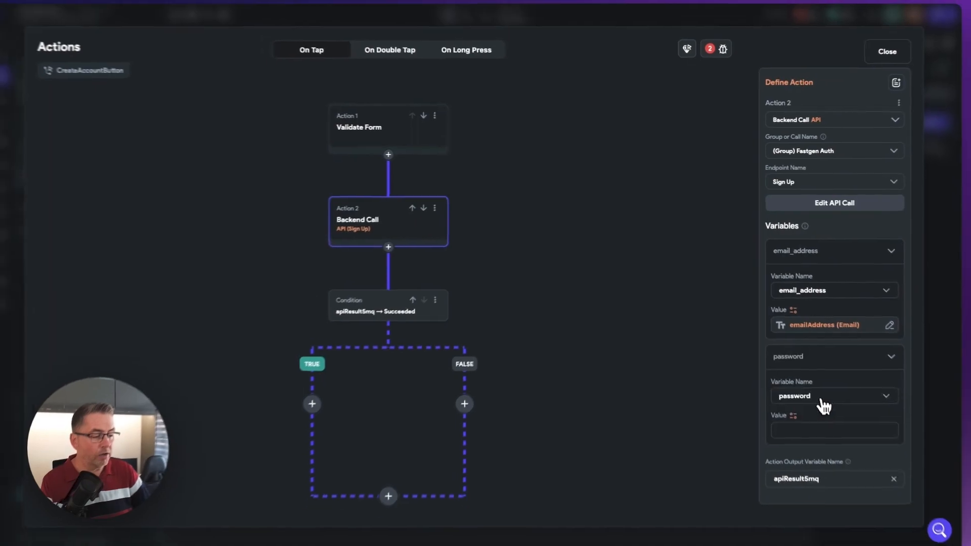
left_click(829, 441)
left_click(822, 465)
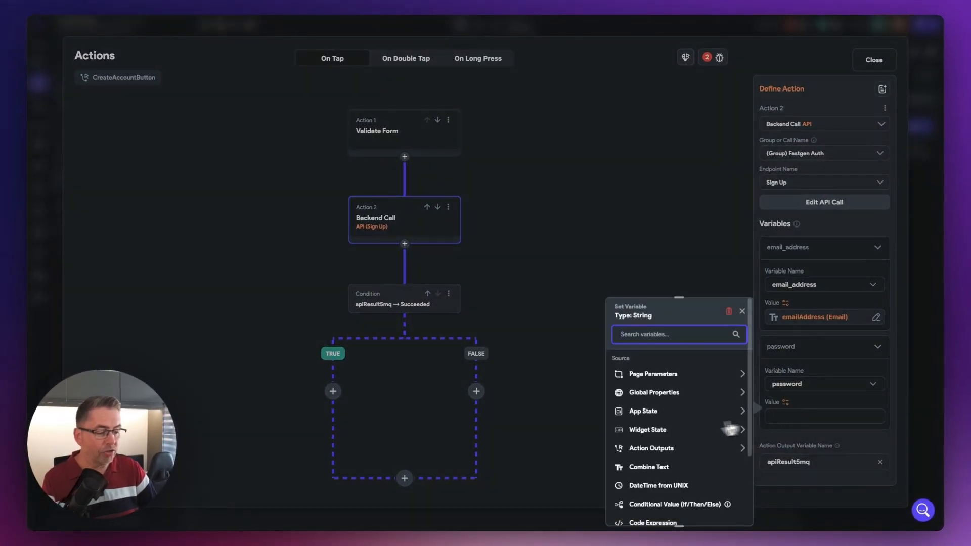
left_click(658, 431)
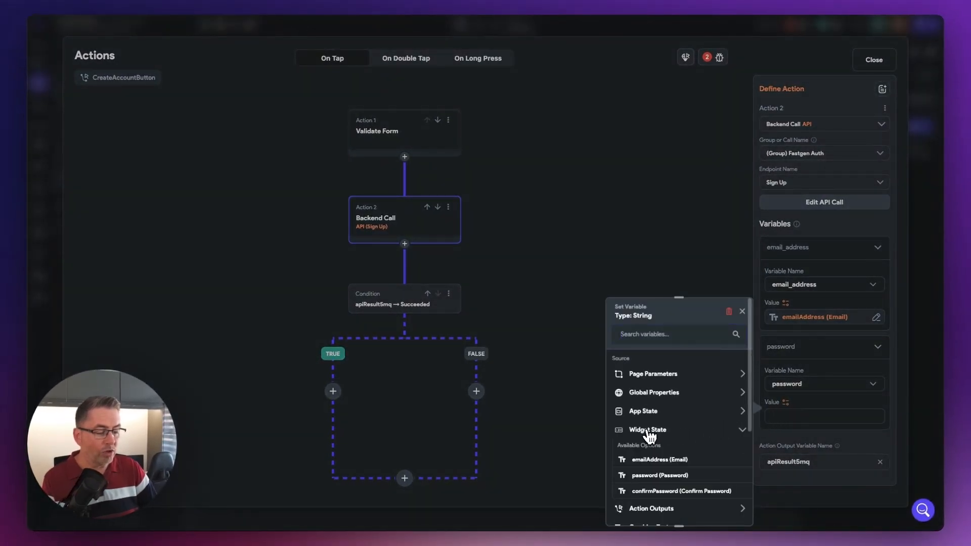
left_click(653, 476)
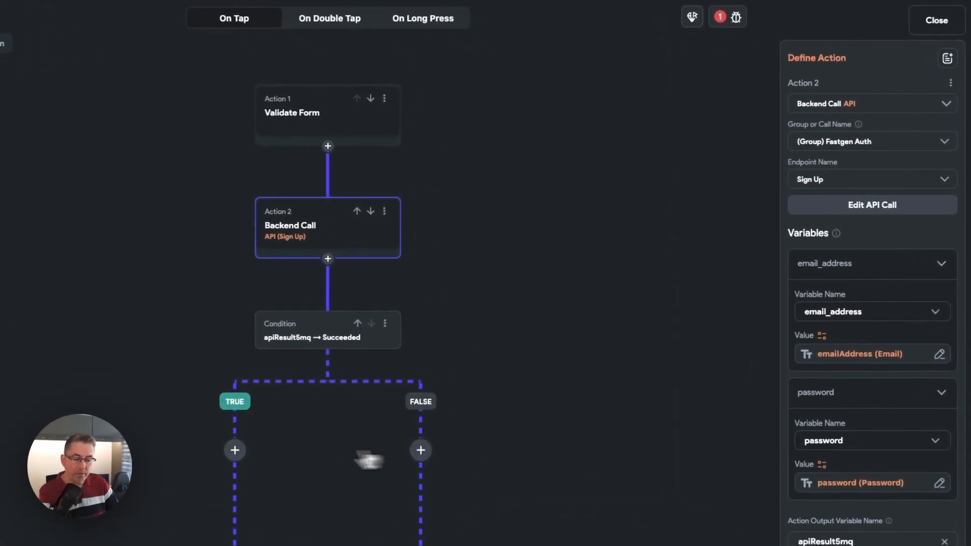
- Add a conditional to the API call's TRUE branch, based on a single Equal To condition
left_click(234, 451)
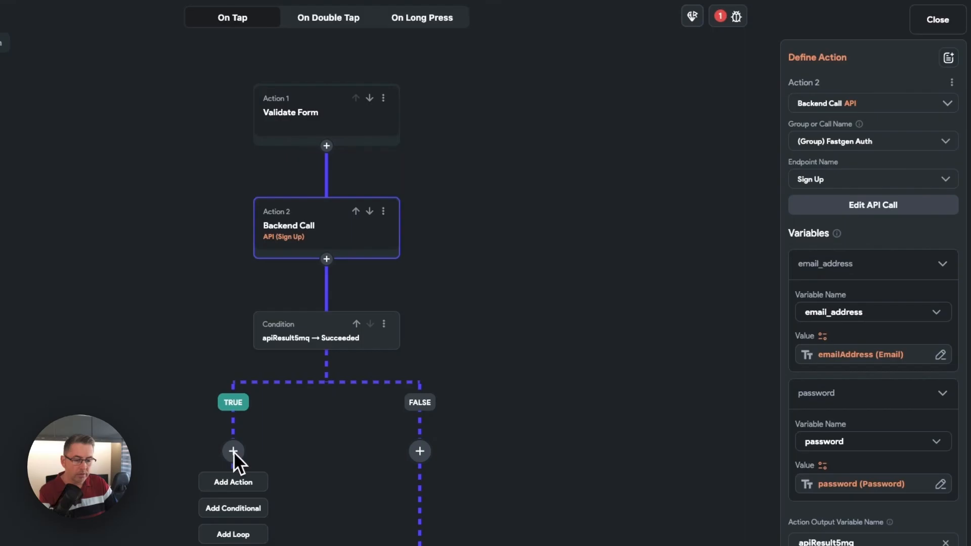
left_click(235, 510)
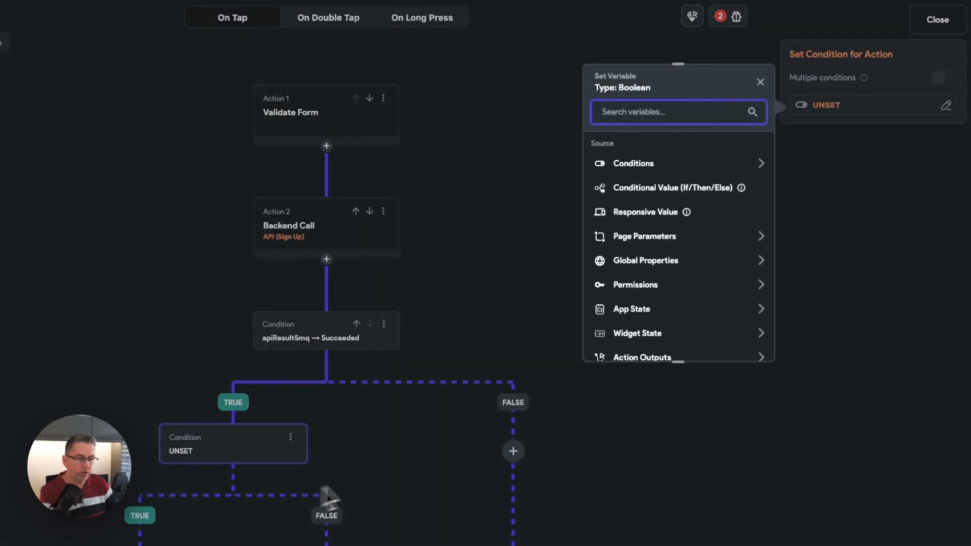
left_click(640, 166)
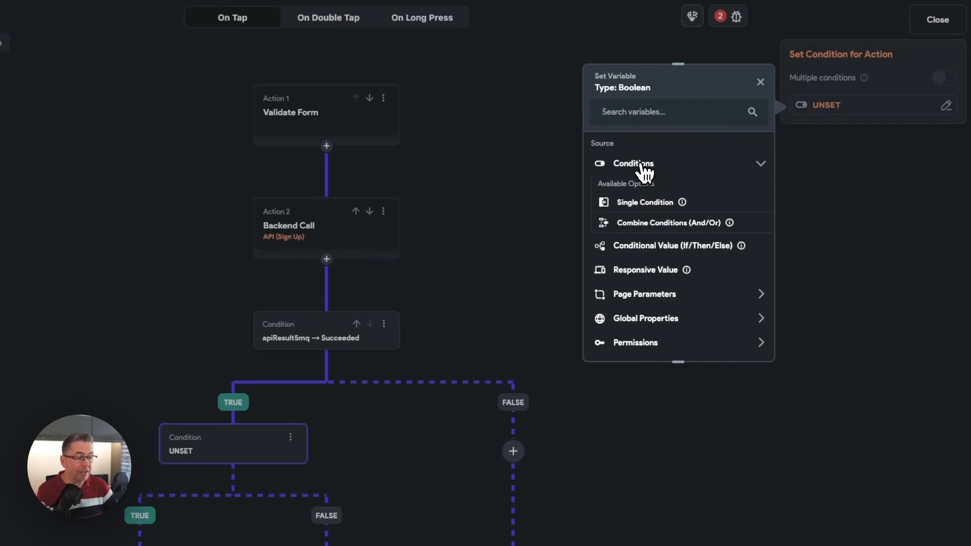
left_click(650, 203)
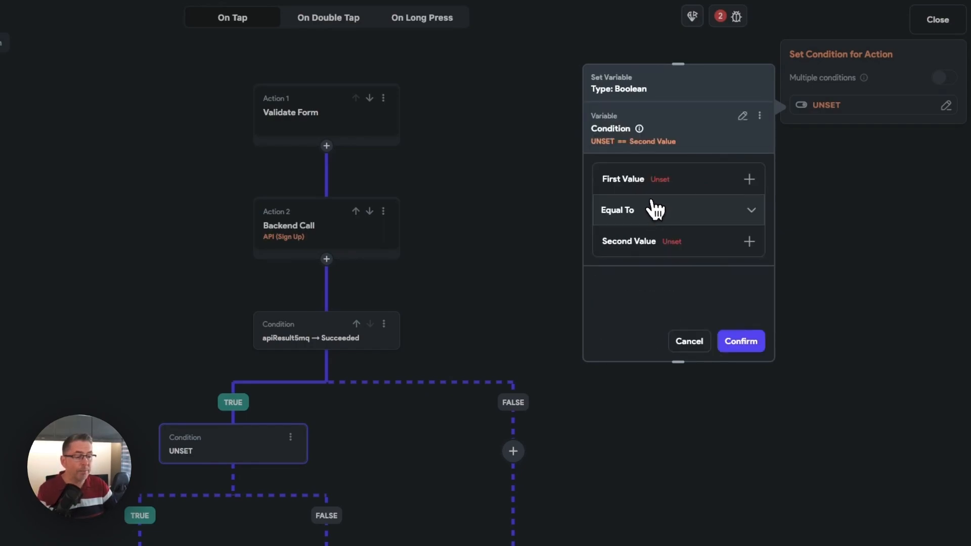
- Use the JSON Body of the apiResult5mq API response as the first value of the nested condition
left_click(662, 187)
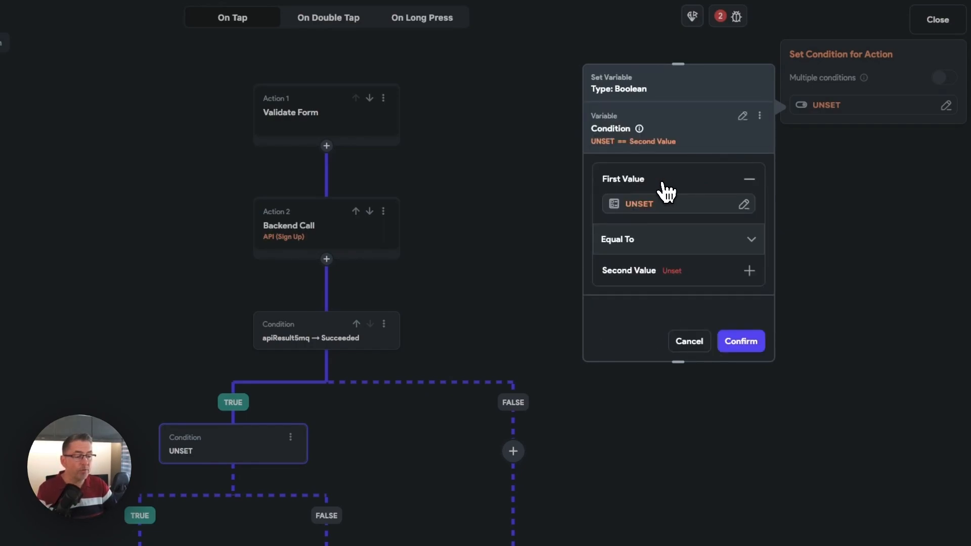
left_click(642, 204)
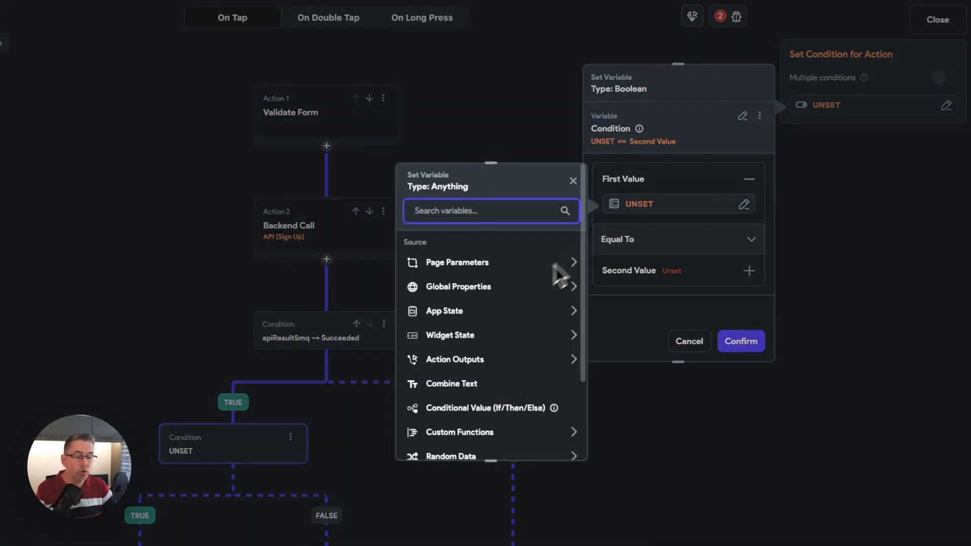
left_click(445, 360)
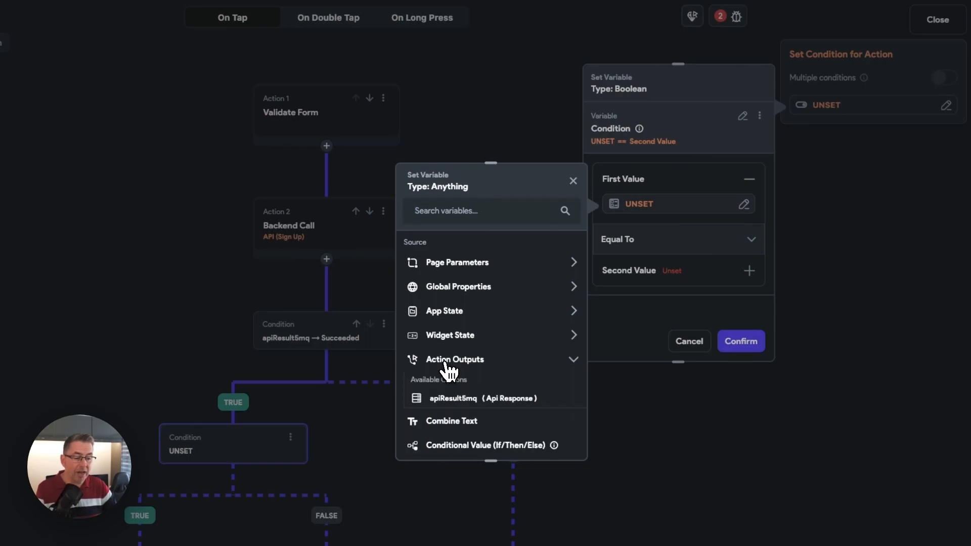
left_click(454, 399)
left_click(452, 292)
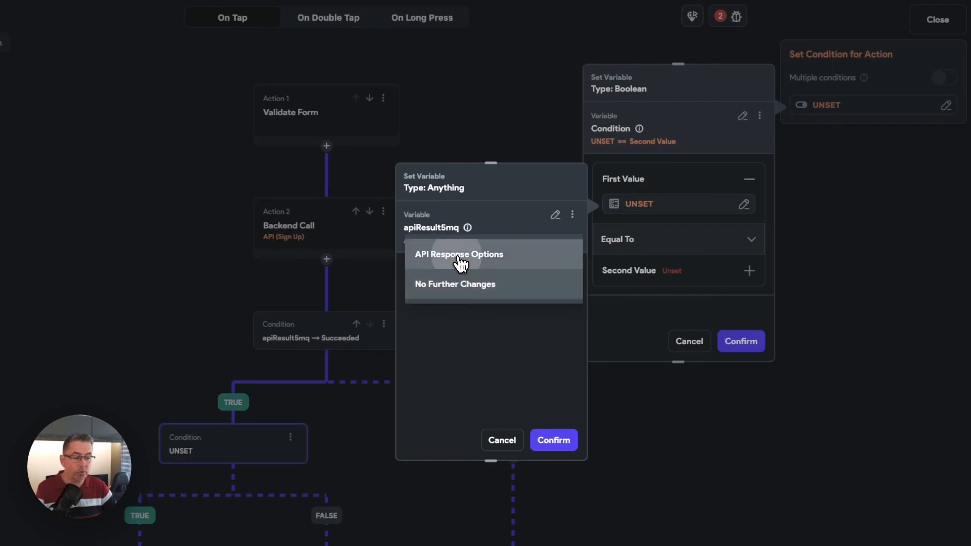
left_click(459, 260)
left_click(457, 334)
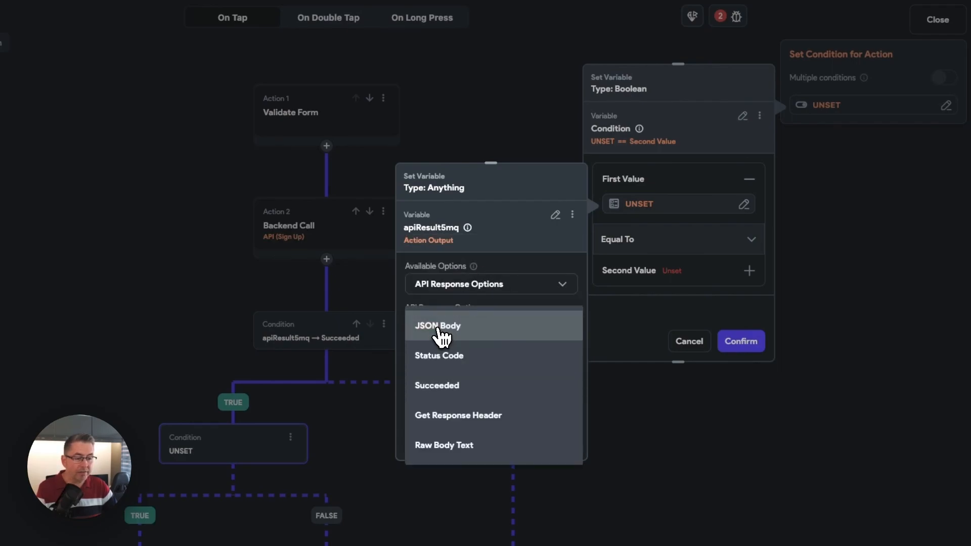
left_click(466, 328)
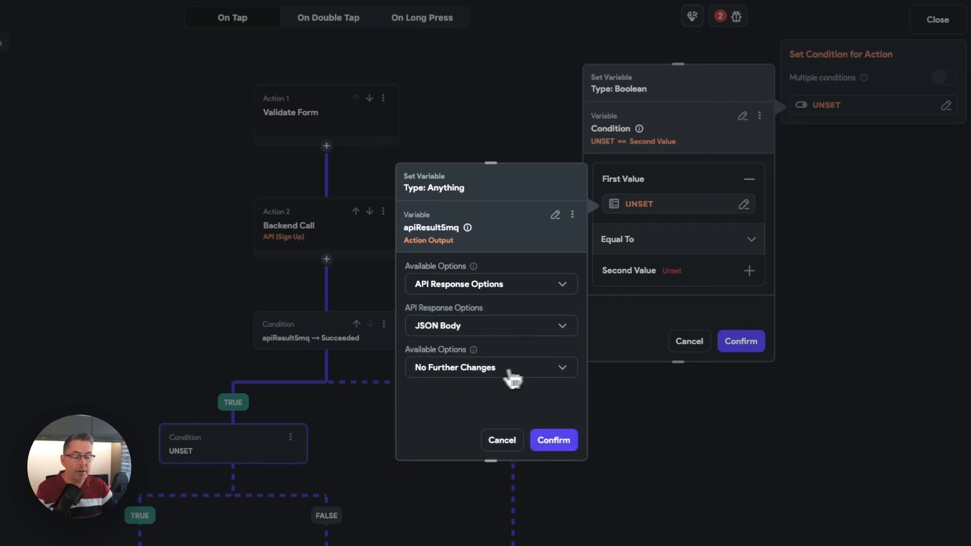
- Narrow the condition's first value to the custom JSON path $.status
left_click(449, 372)
left_click(448, 344)
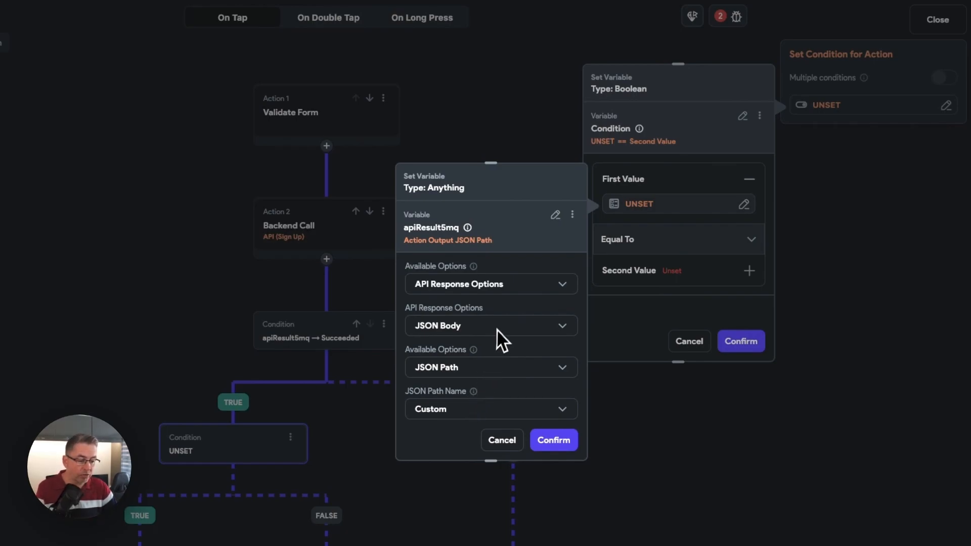
scroll(496, 329, "down", 1)
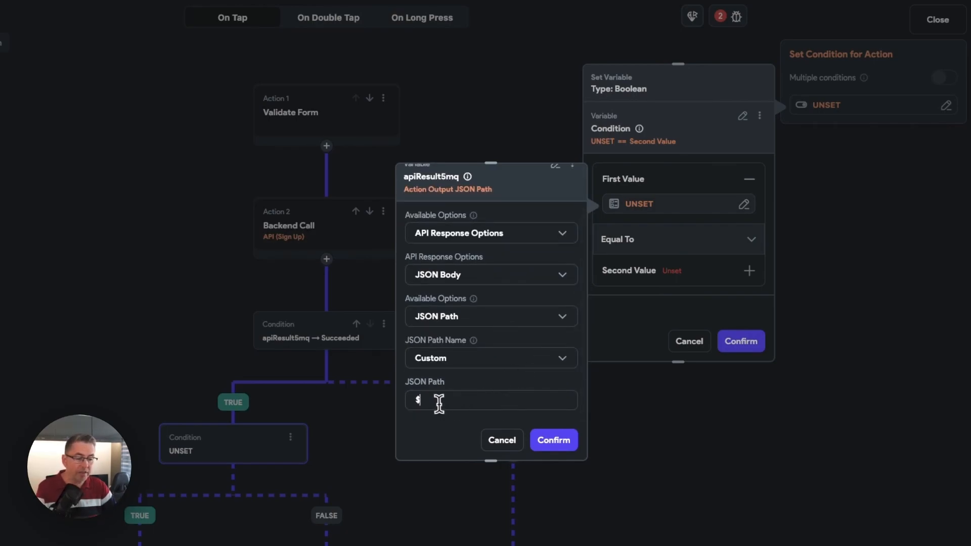
left_click(521, 407)
type(".status")
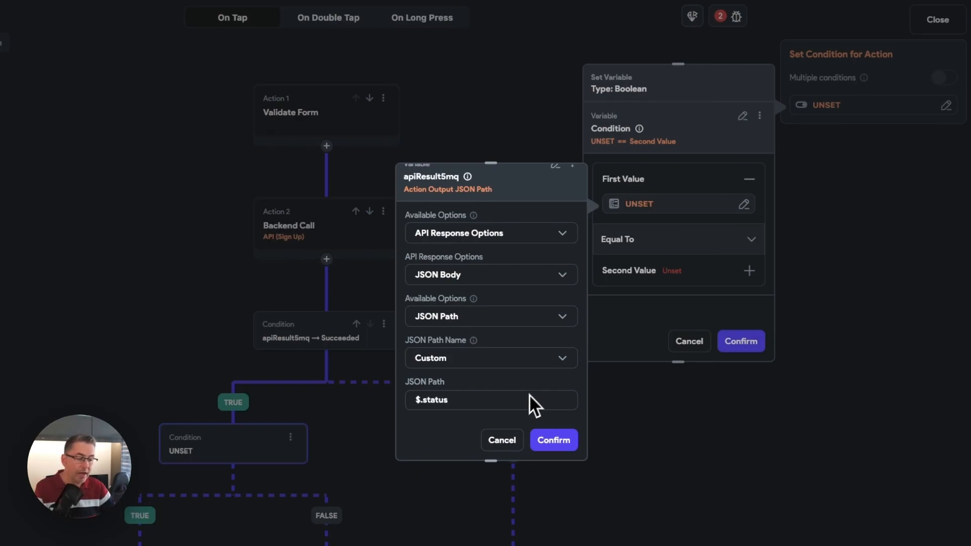
left_click(555, 441)
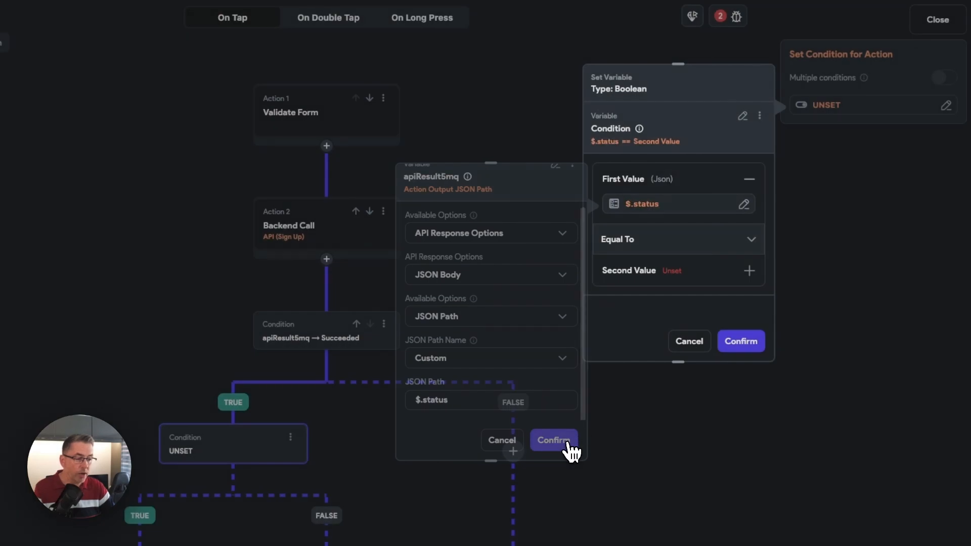
- Change the condition's operator to Not Equal To and source its second value from a Combine Text variable
left_click(645, 245)
left_click(638, 270)
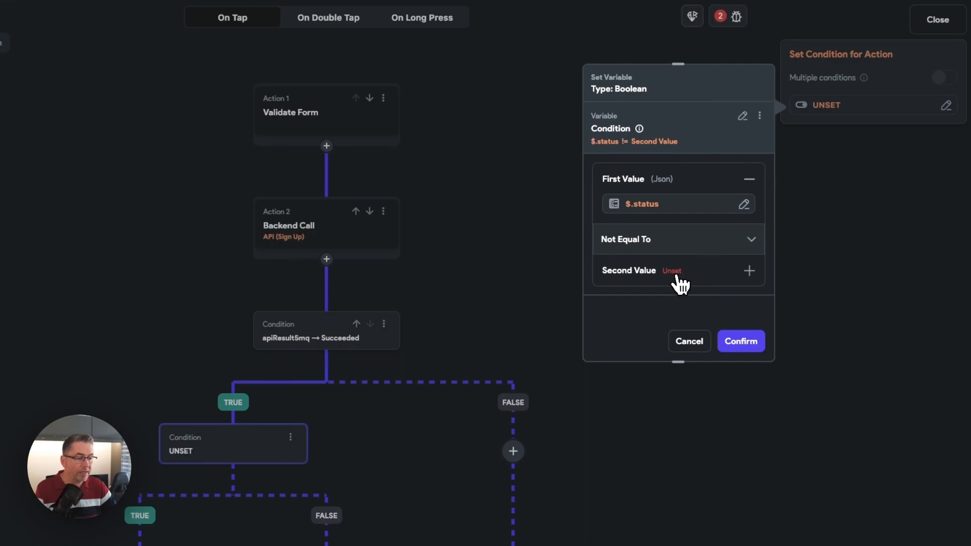
left_click(679, 280)
left_click(631, 307)
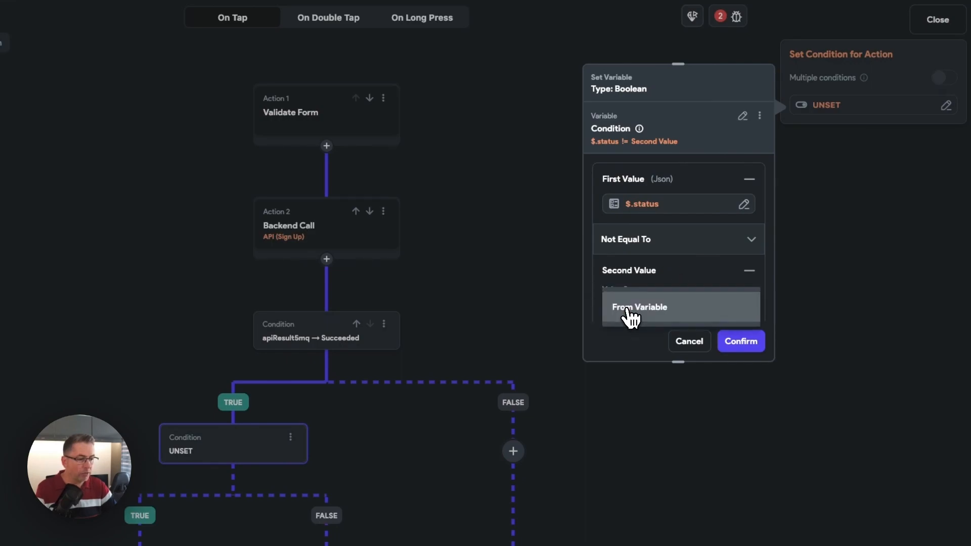
left_click(647, 312)
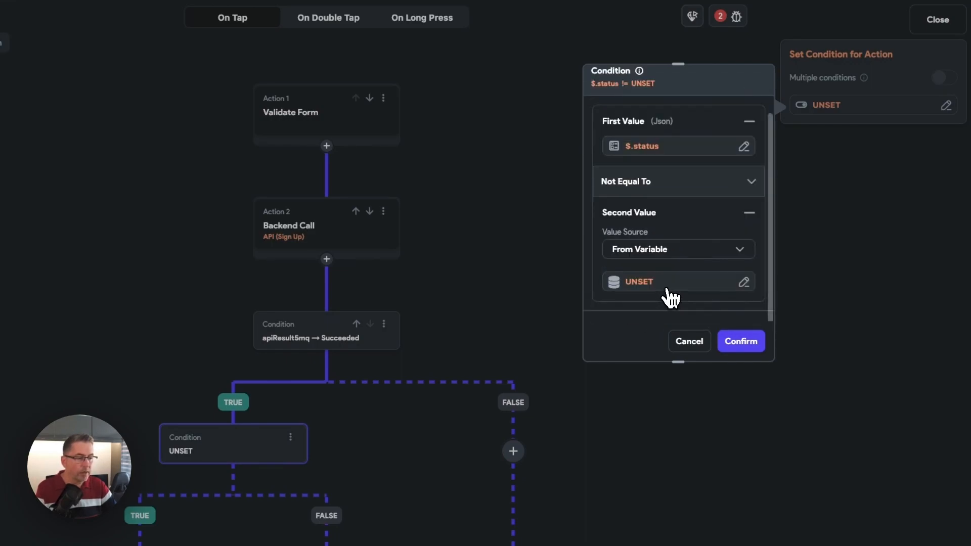
left_click(639, 285)
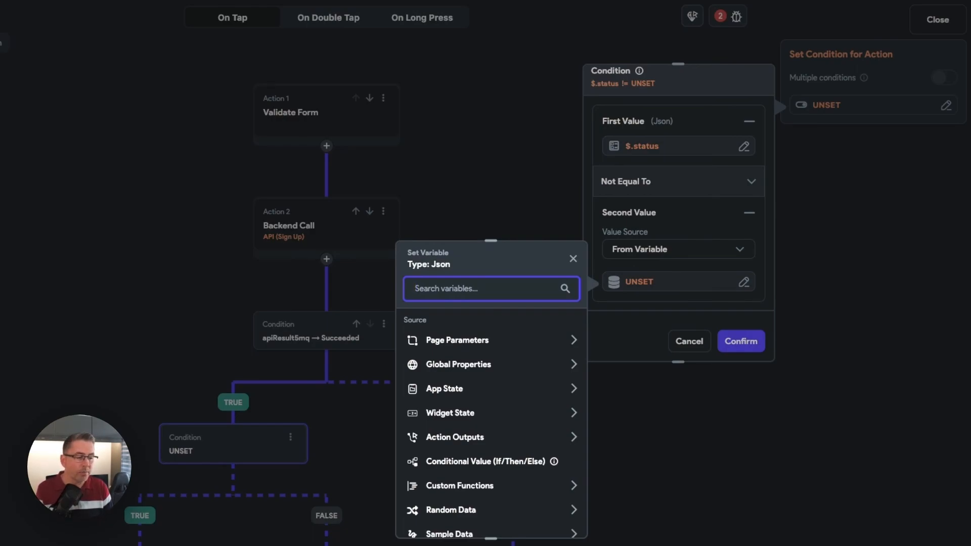
scroll(463, 352, "down", 3)
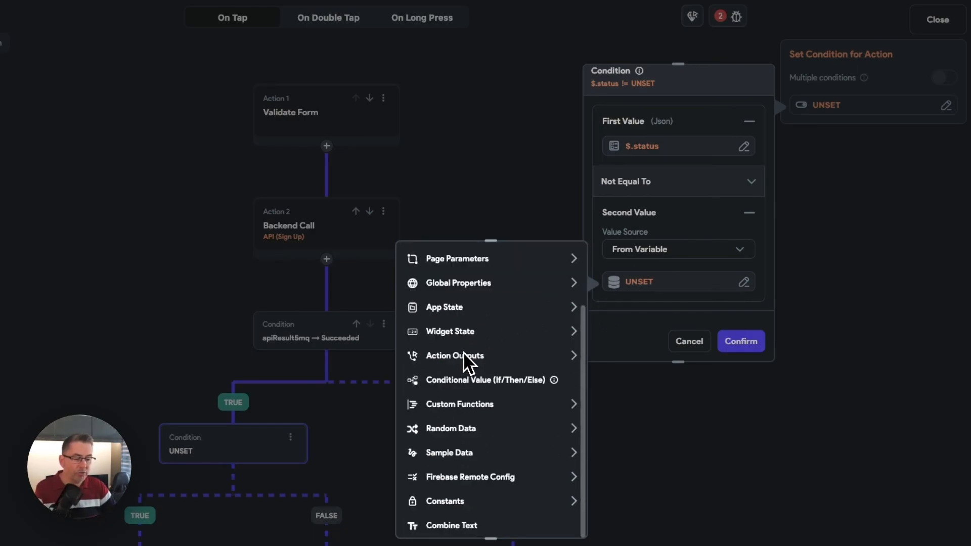
left_click(458, 526)
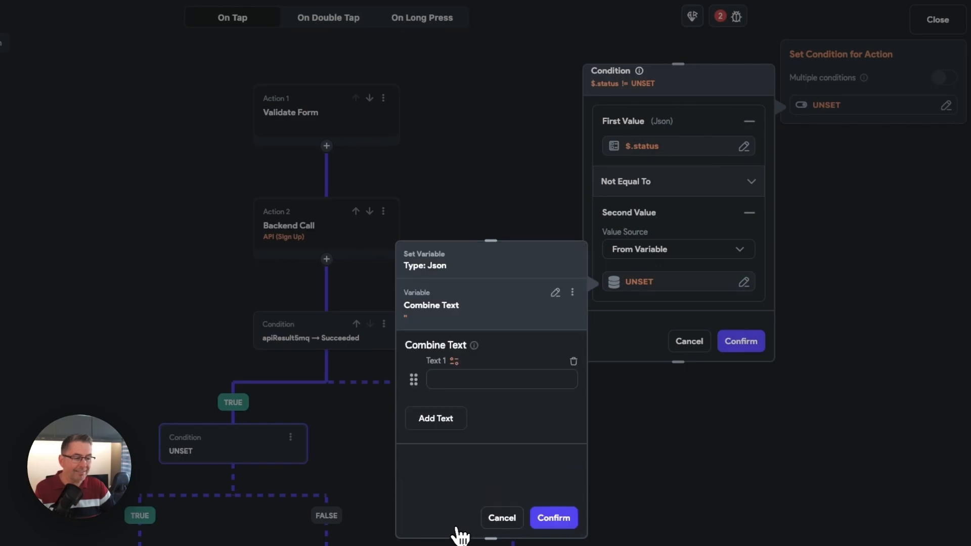
- Enter FIELD_ERROR as the combined text for the second value and save the condition
left_click(456, 382)
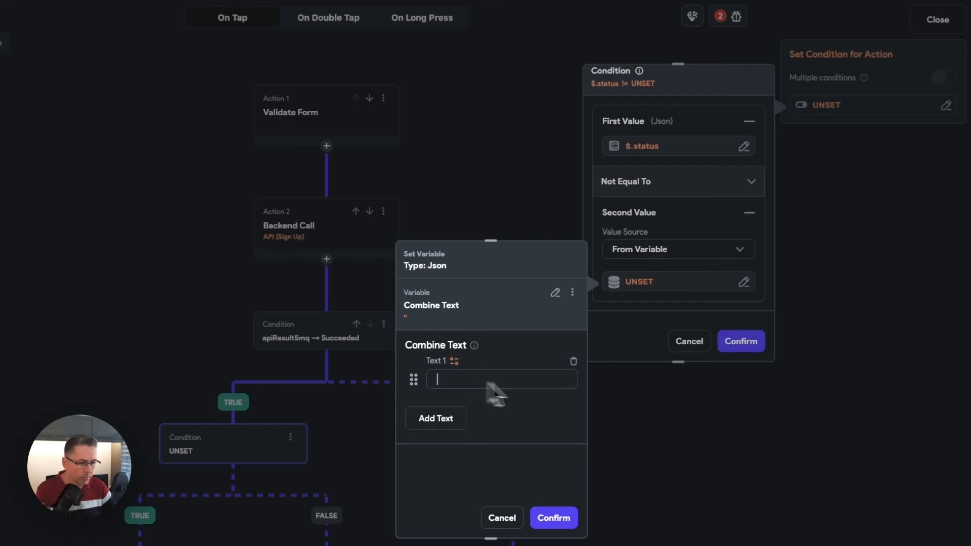
type("FIELD")
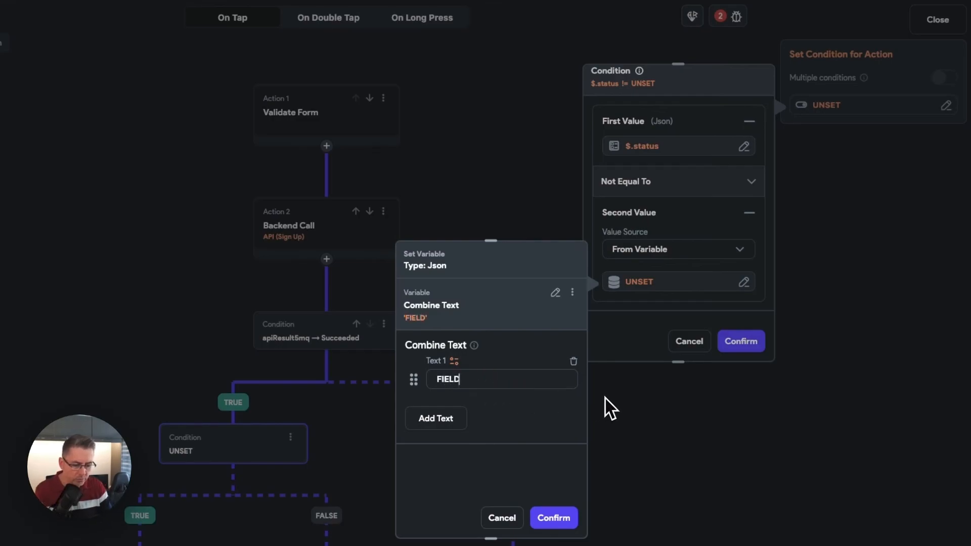
type("_ERROR")
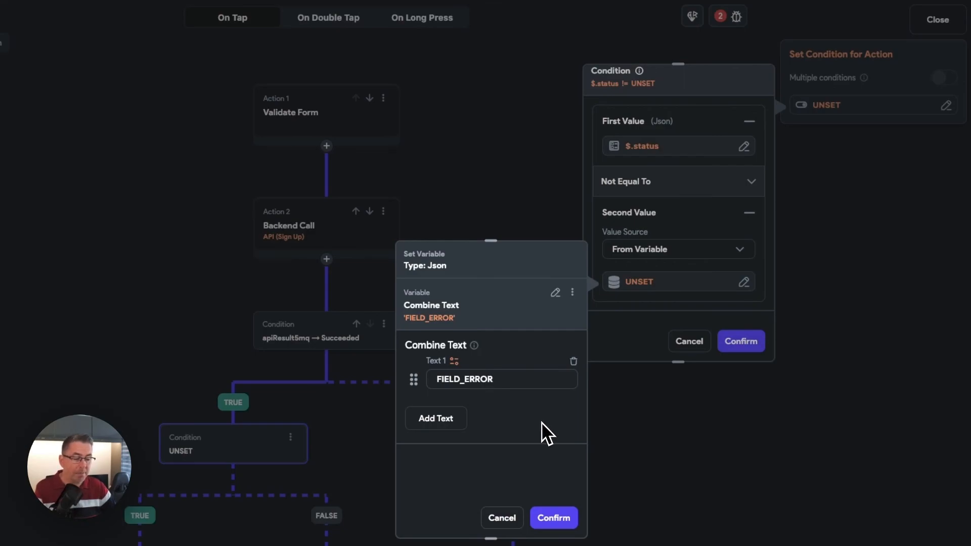
left_click(564, 521)
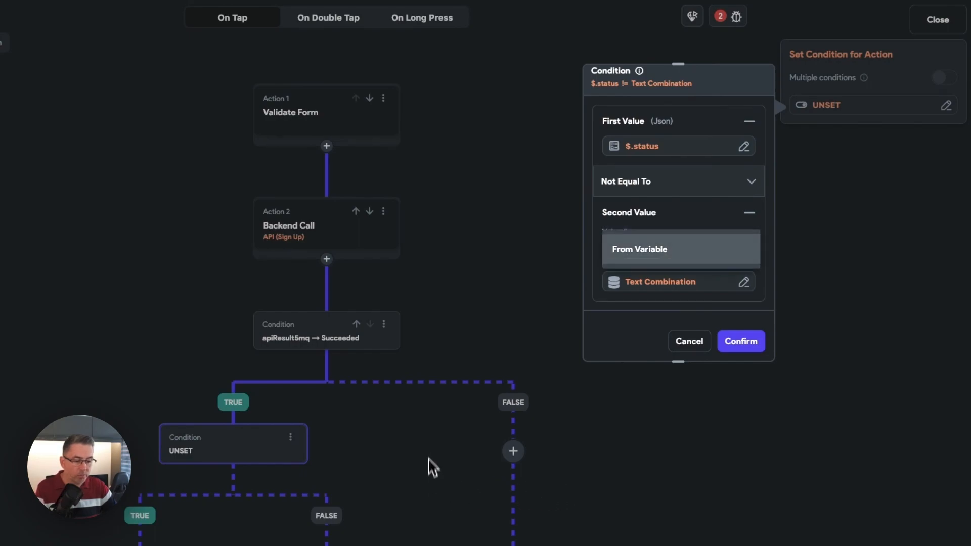
left_click(751, 344)
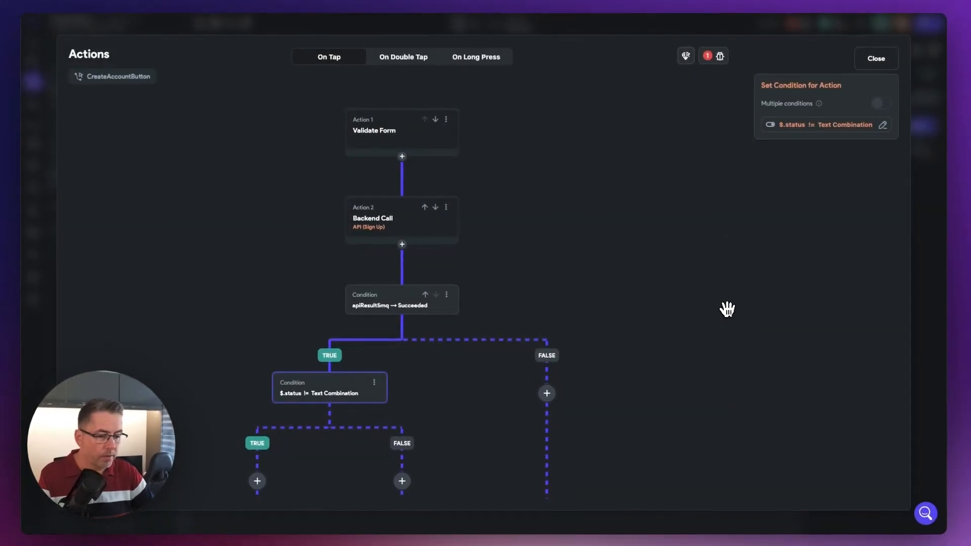
left_click(632, 380)
- Add a Show Snack Bar action to the FALSE branch of the $.status condition
left_click_drag(614, 397, 624, 201)
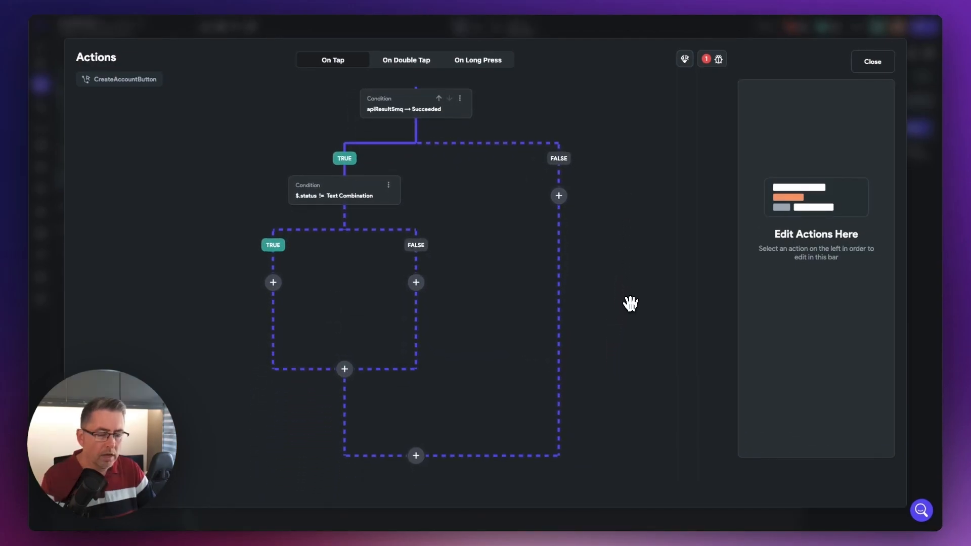
left_click(415, 282)
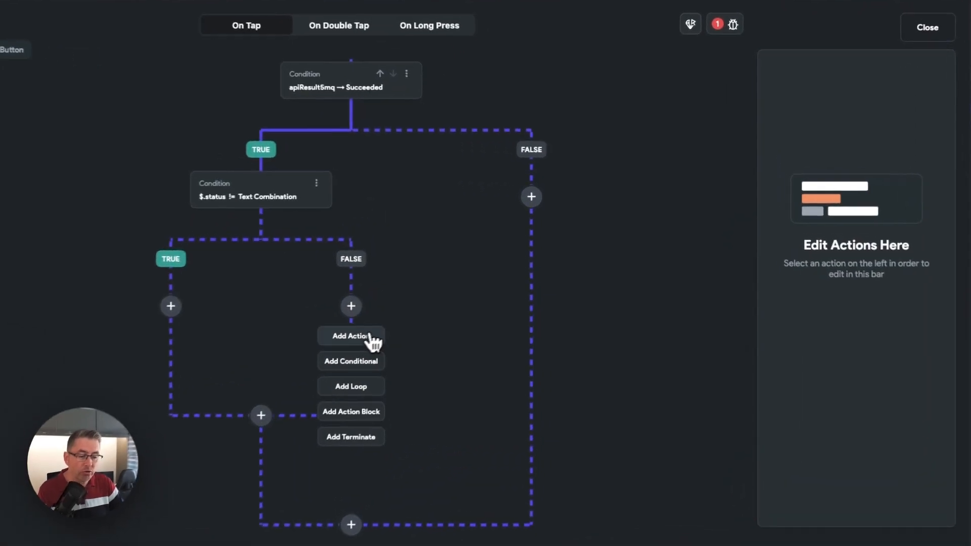
left_click(362, 338)
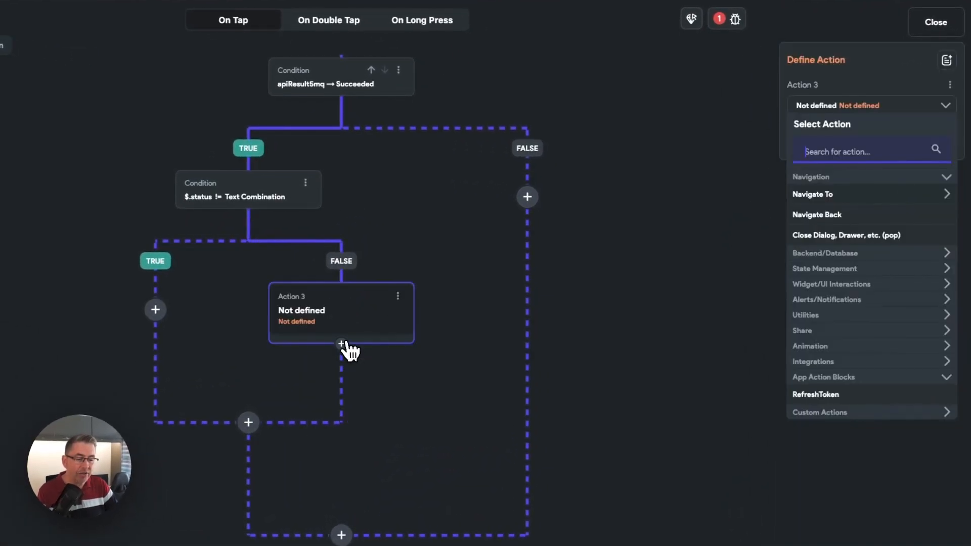
type("s")
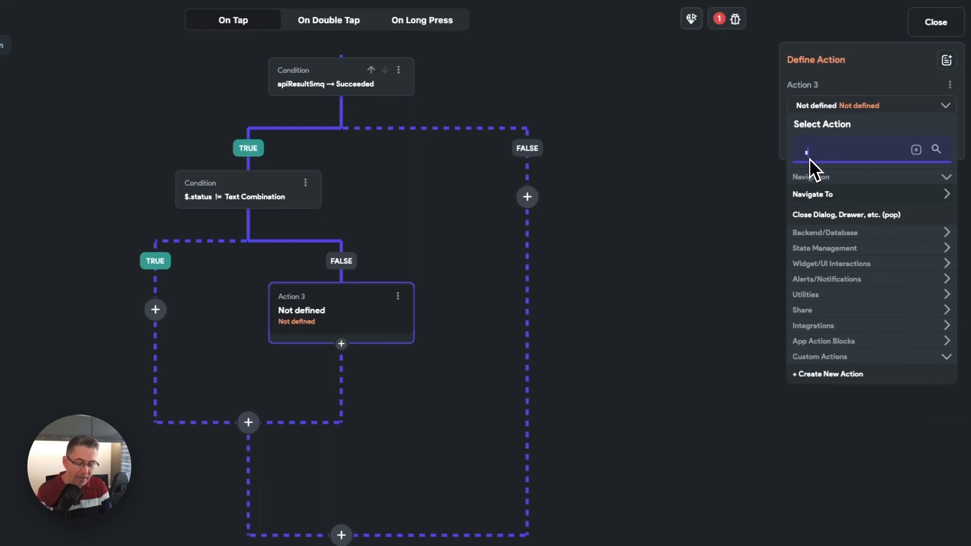
type("nack")
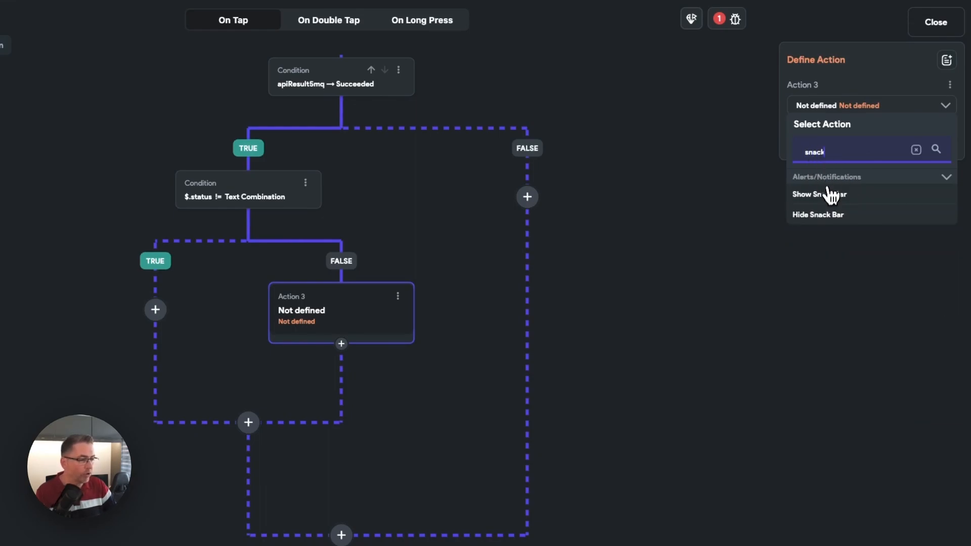
left_click(824, 194)
- Bind the snack bar message to the JSON Body of the apiResult5mq action output
left_click(828, 172)
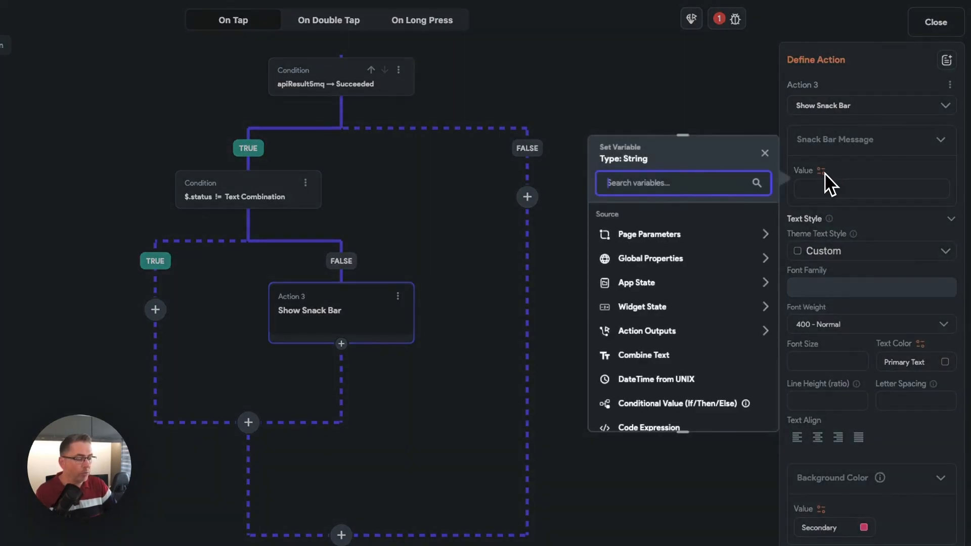
left_click(638, 335)
left_click(646, 369)
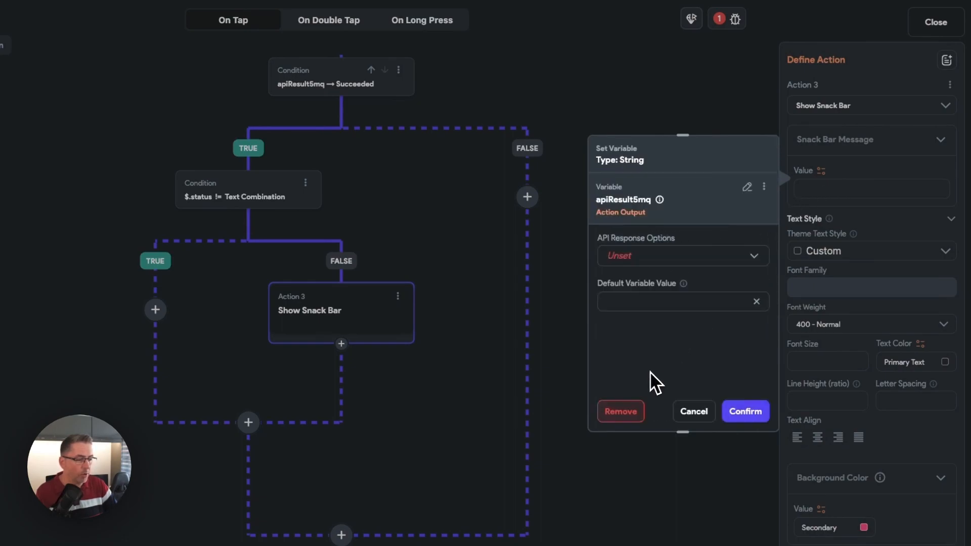
left_click(636, 262)
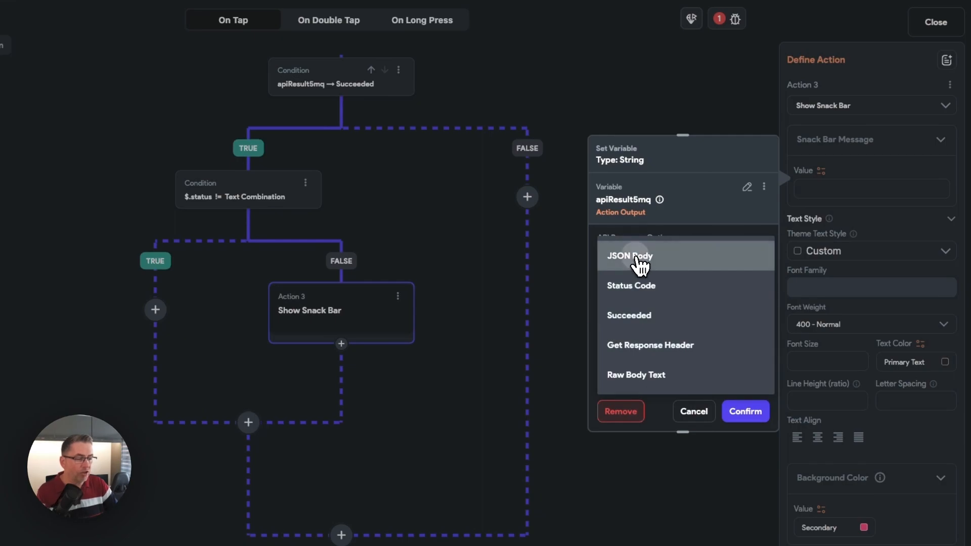
left_click(637, 259)
- Narrow the snack bar message to the custom JSON path $.formFields[0].error and save the variable
left_click(645, 306)
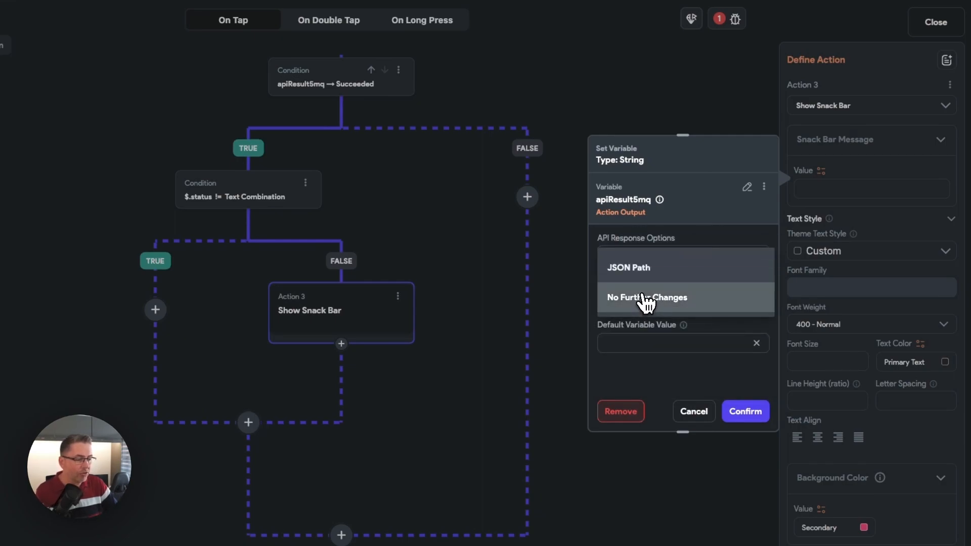
left_click(639, 266)
scroll(669, 374, "down", 1)
left_click(635, 327)
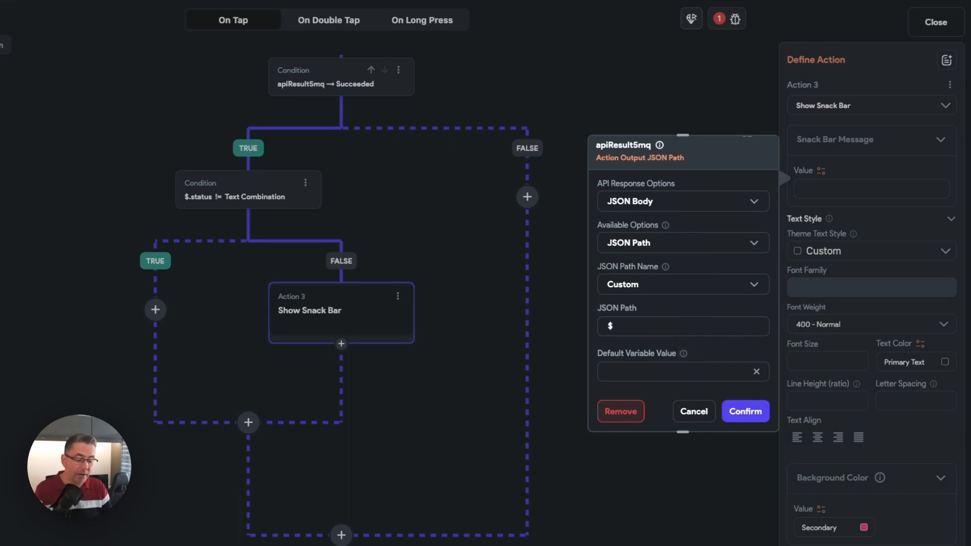
type(".formFields[0].error")
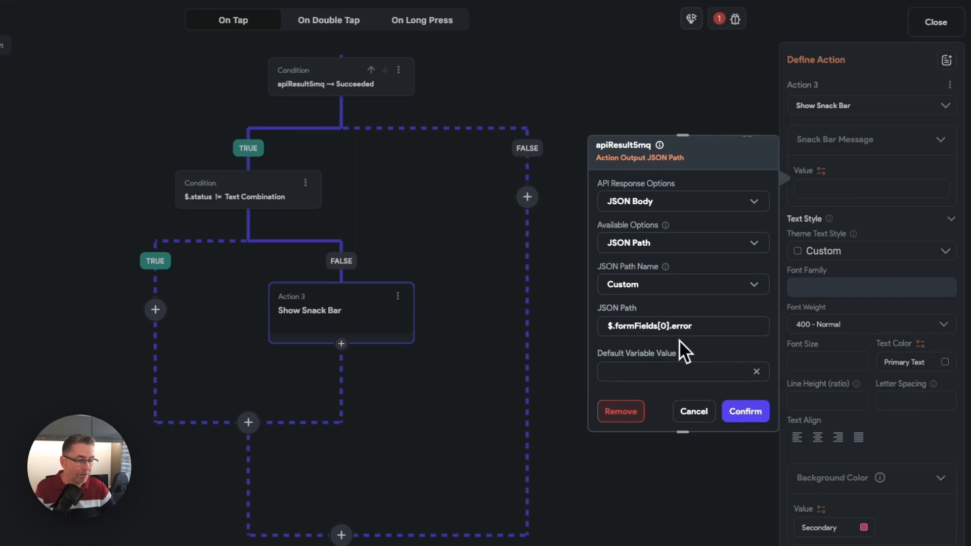
left_click(742, 412)
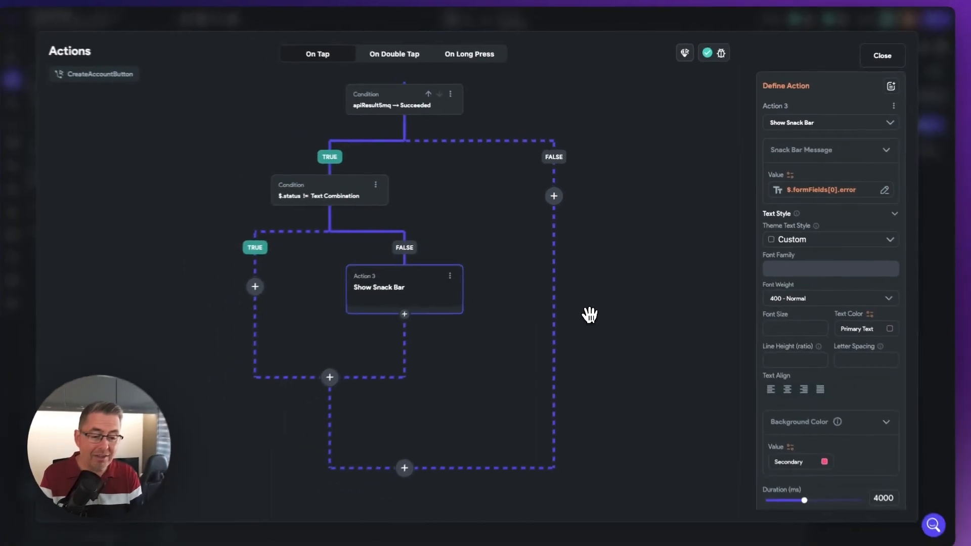
- Add an Update App State action to the TRUE branch of the $.status condition
left_click_drag(591, 297, 630, 281)
left_click(629, 288)
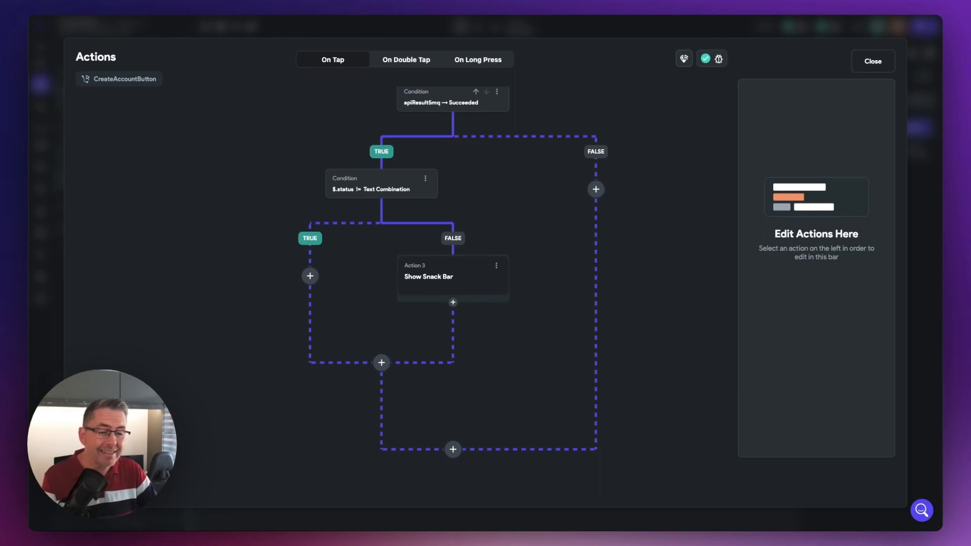
left_click(314, 278)
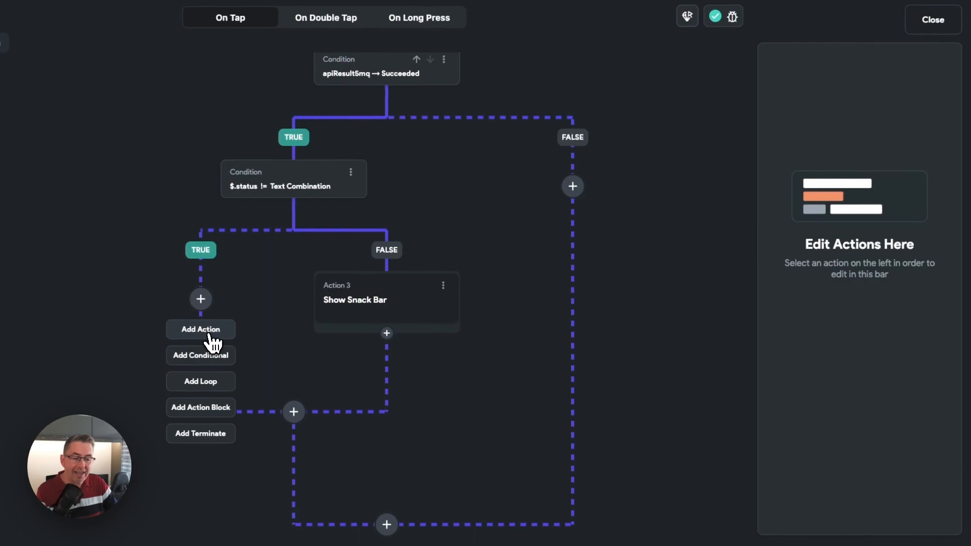
left_click(239, 322)
left_click(827, 150)
type("s")
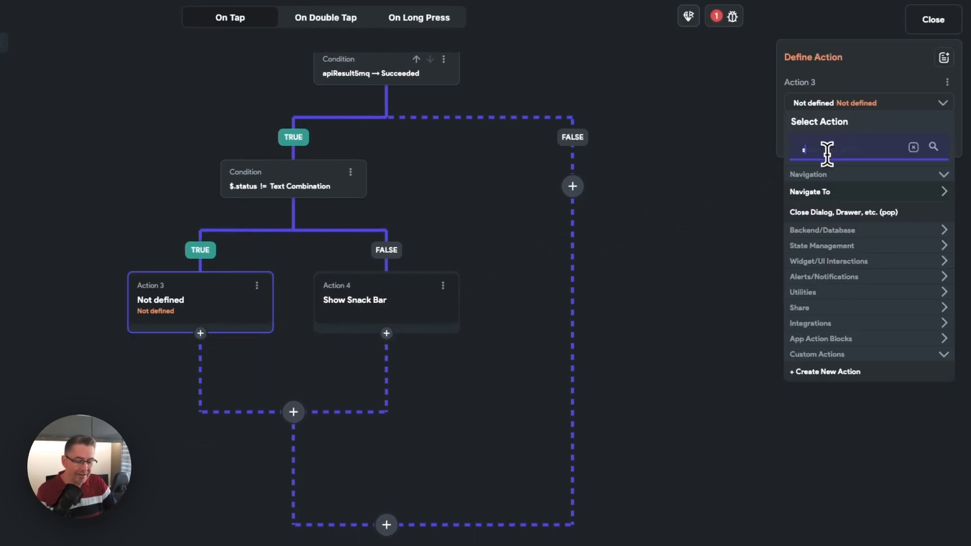
type("tate")
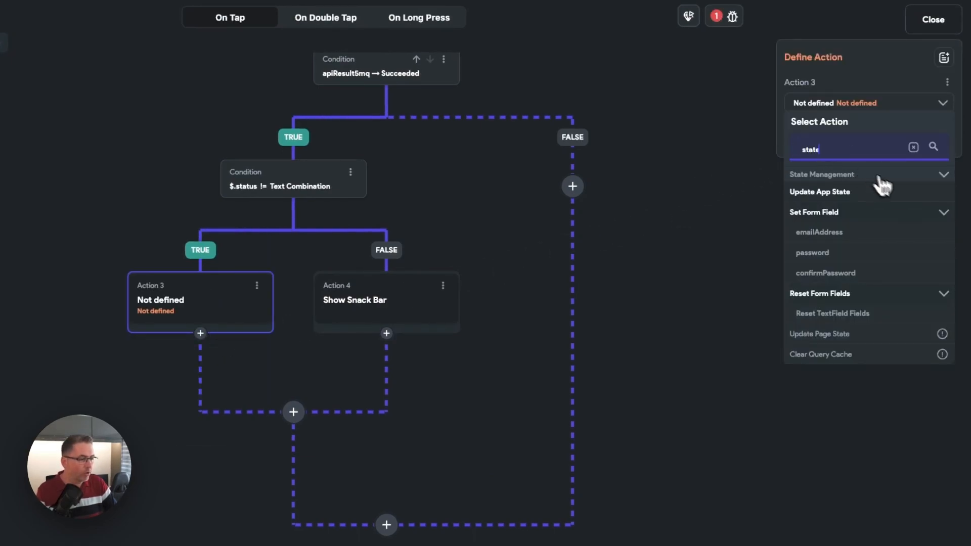
left_click(828, 193)
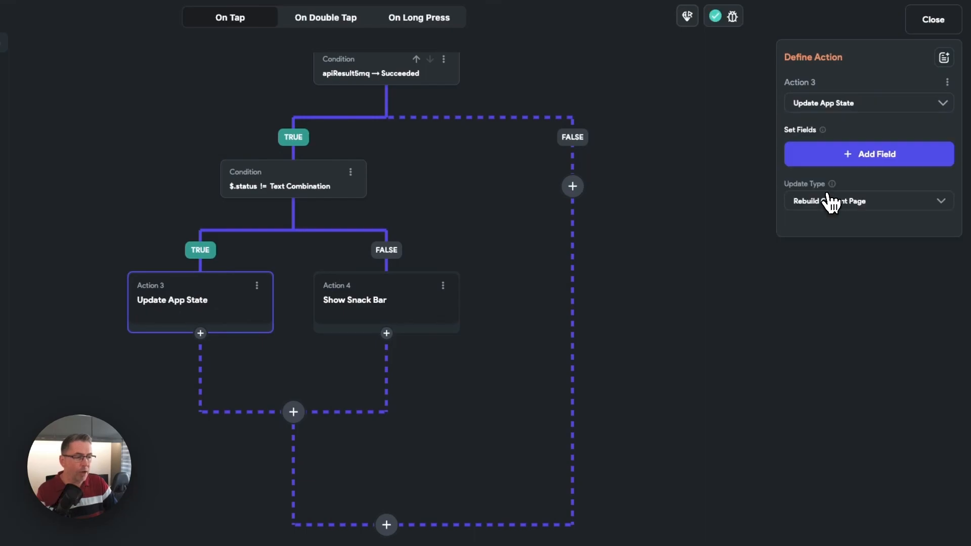
- Add the token field to the Update App State action with the Set Value update type
left_click(837, 156)
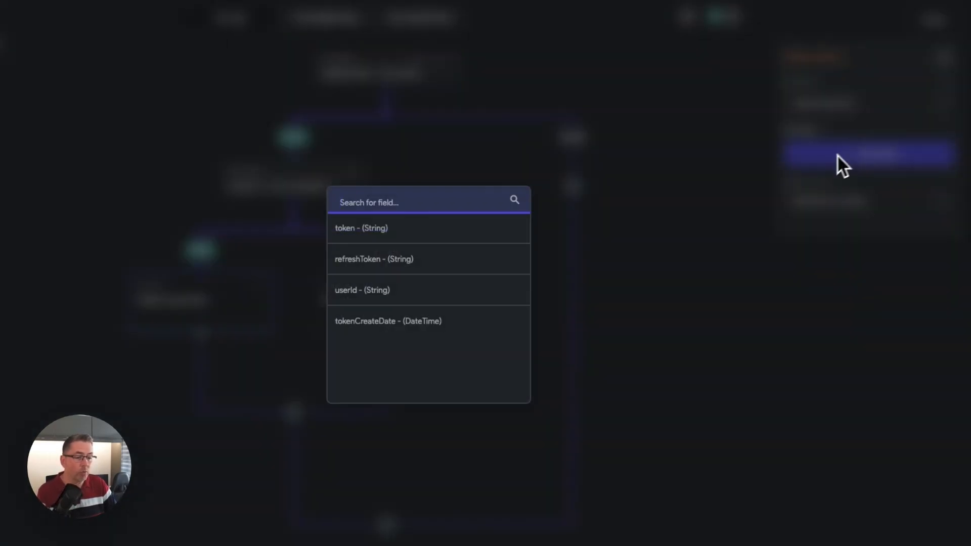
left_click(358, 234)
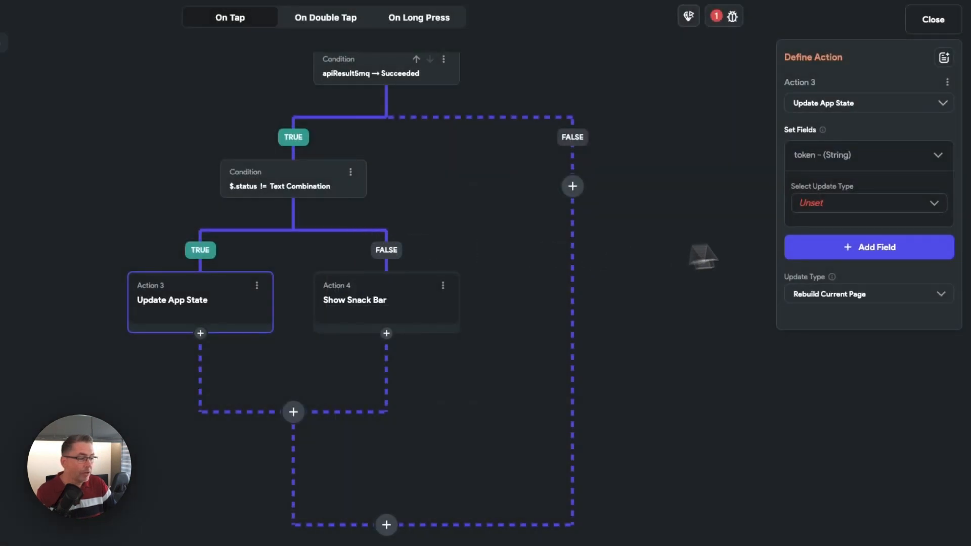
left_click(811, 210)
left_click(854, 217)
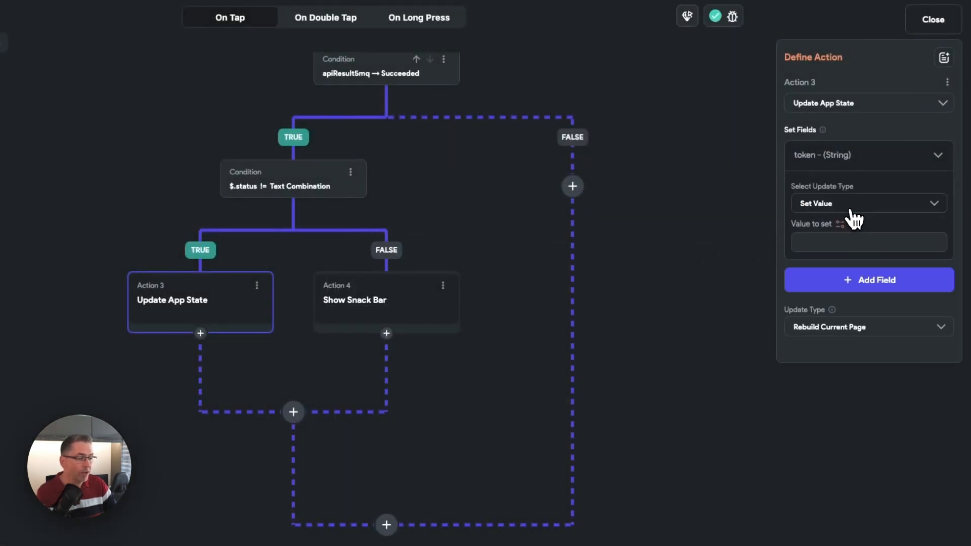
- Bind the token field's value to the JSON Body of the apiResult5mq action output
left_click(850, 234)
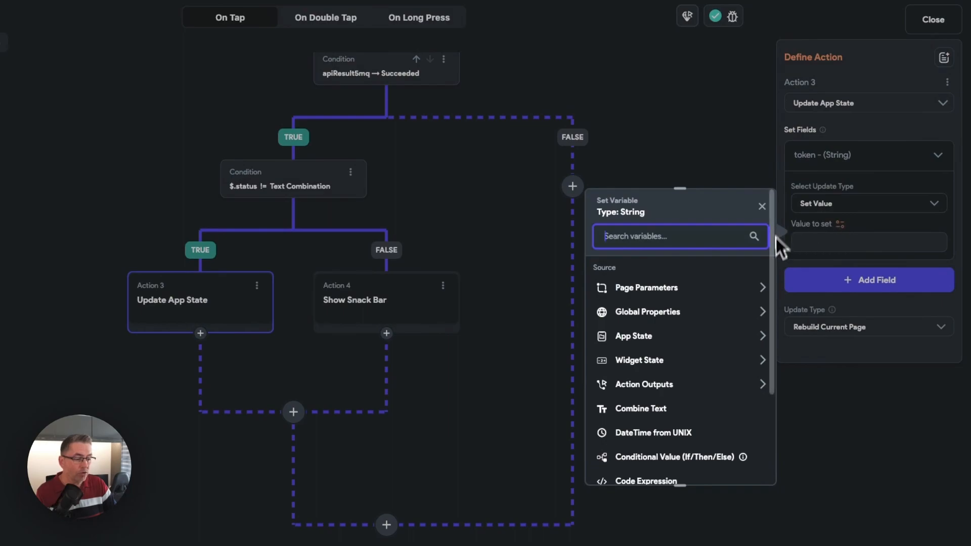
left_click(652, 385)
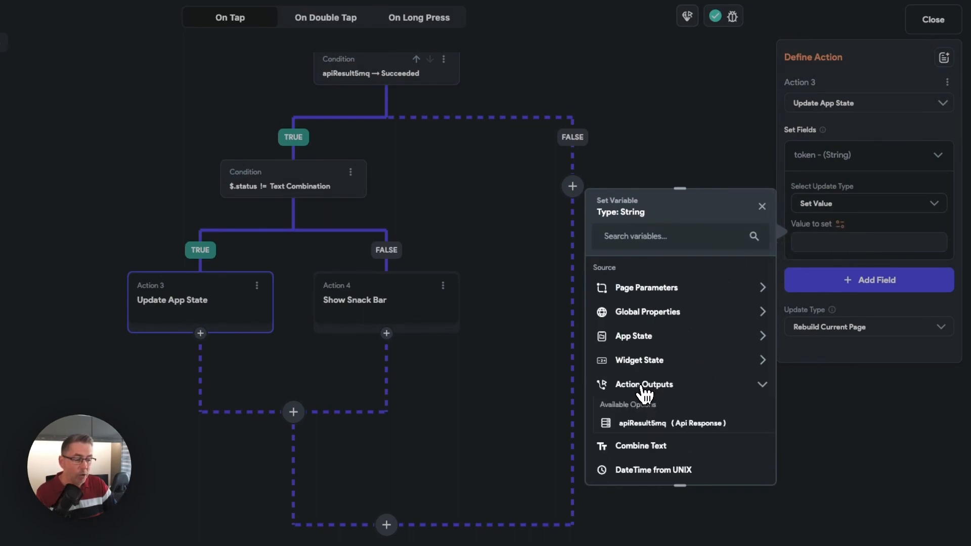
left_click(644, 424)
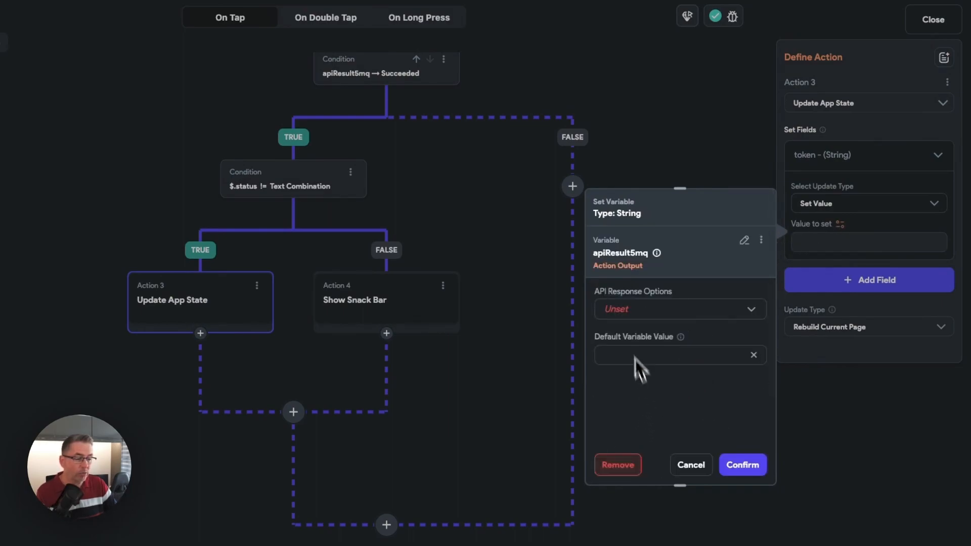
left_click(623, 310)
left_click(645, 312)
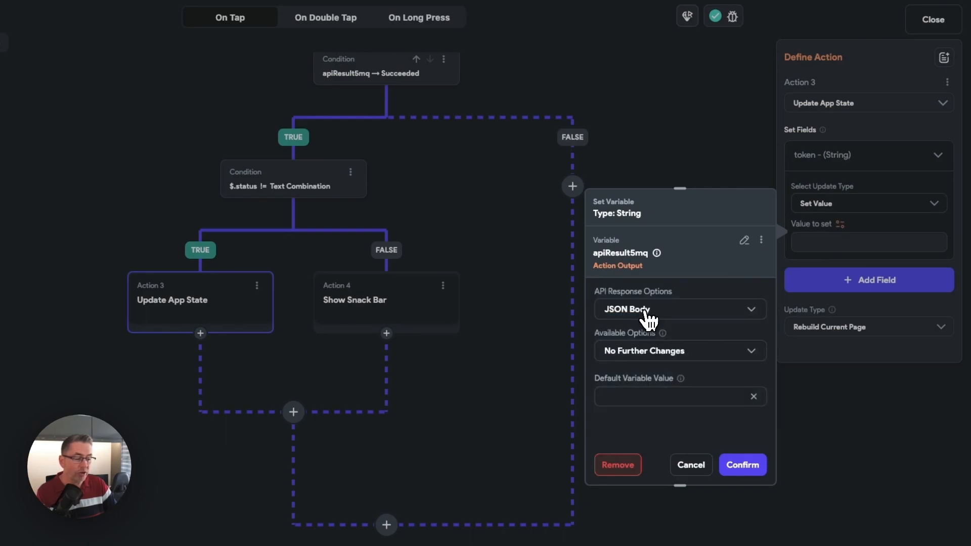
- Narrow the token value to the custom JSON path $.accessToken and save the variable
left_click(648, 356)
left_click(640, 326)
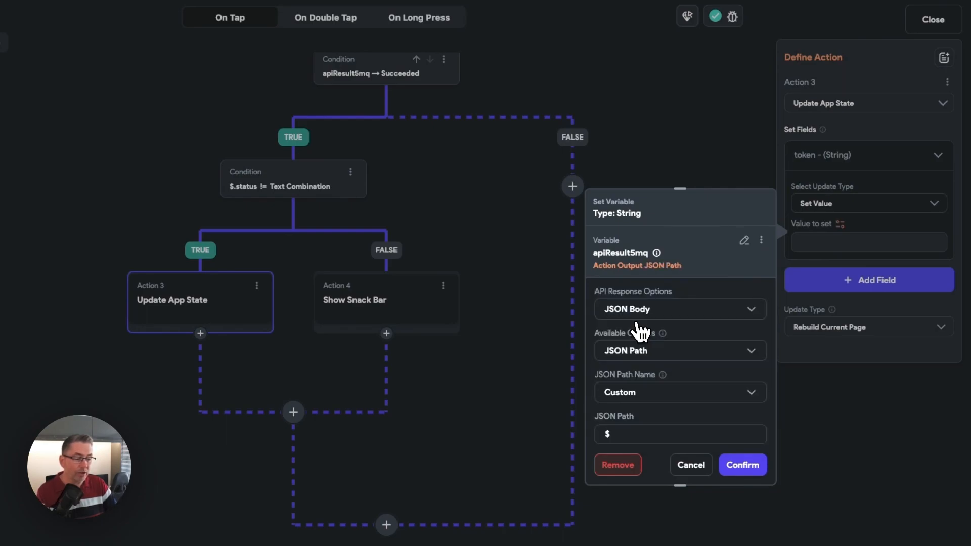
scroll(653, 396, "down", 2)
left_click(631, 400)
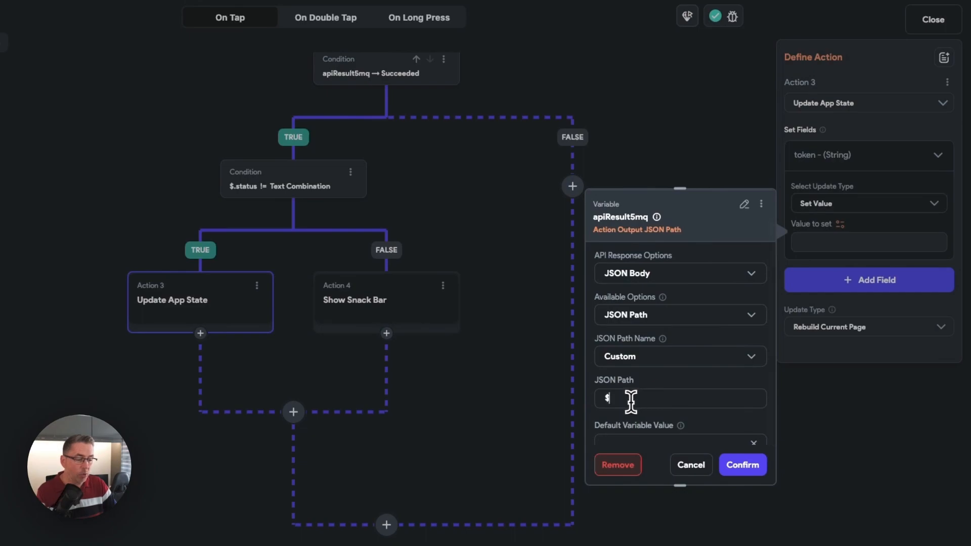
type(".accessToken")
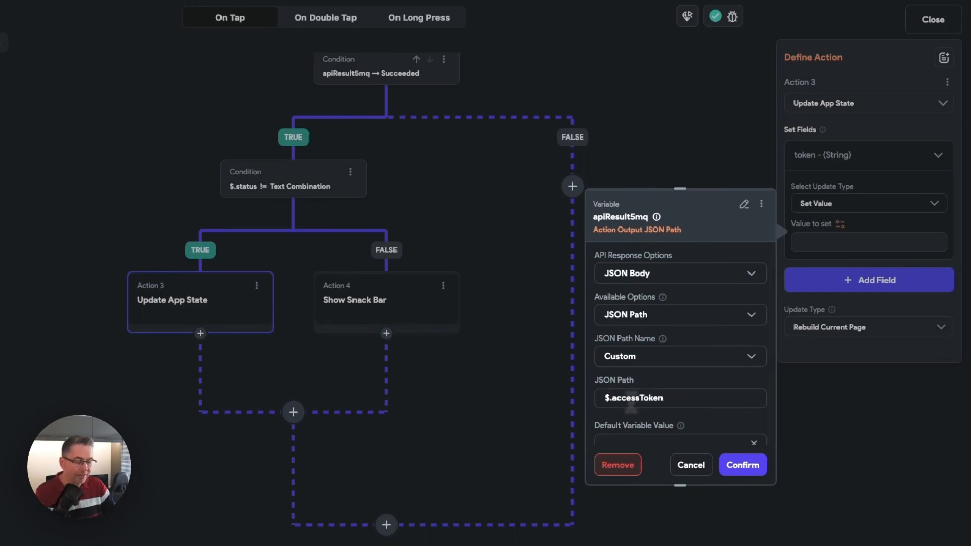
scroll(702, 384, "down", 1)
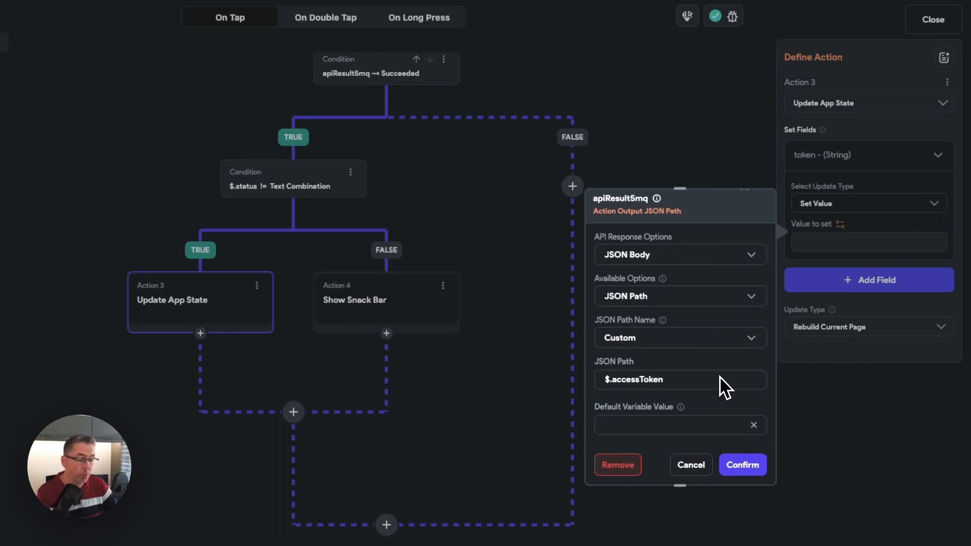
left_click(756, 465)
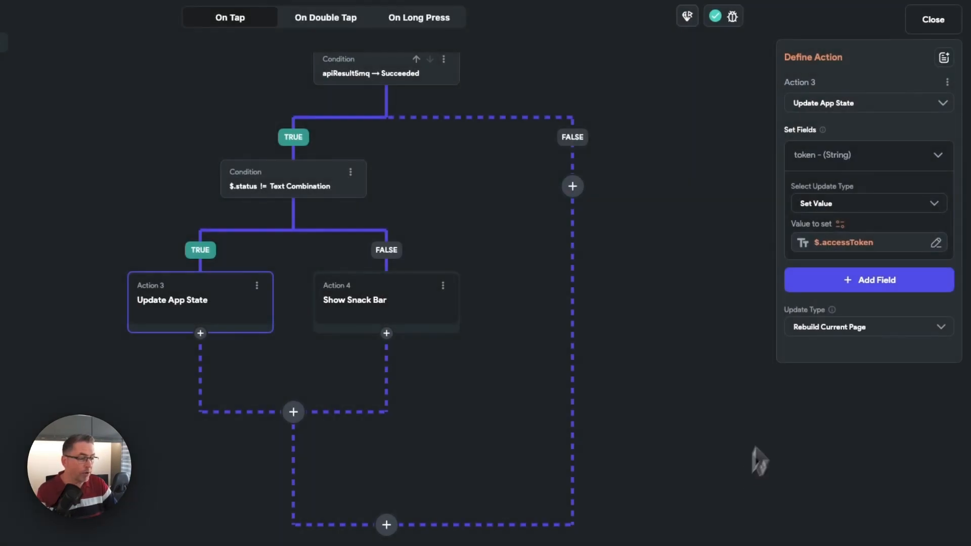
- Add the refreshToken field to the app state update with the Set Value update type
left_click(871, 288)
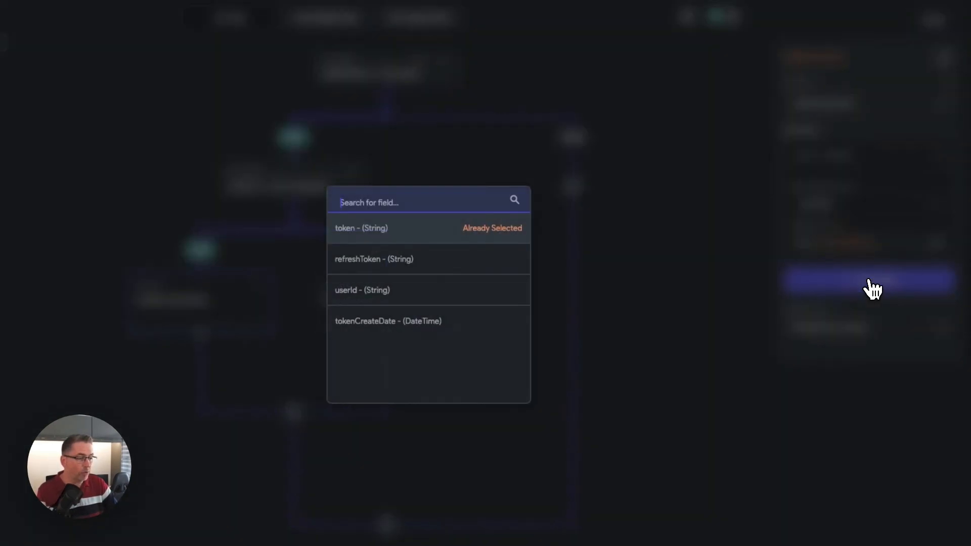
left_click(375, 268)
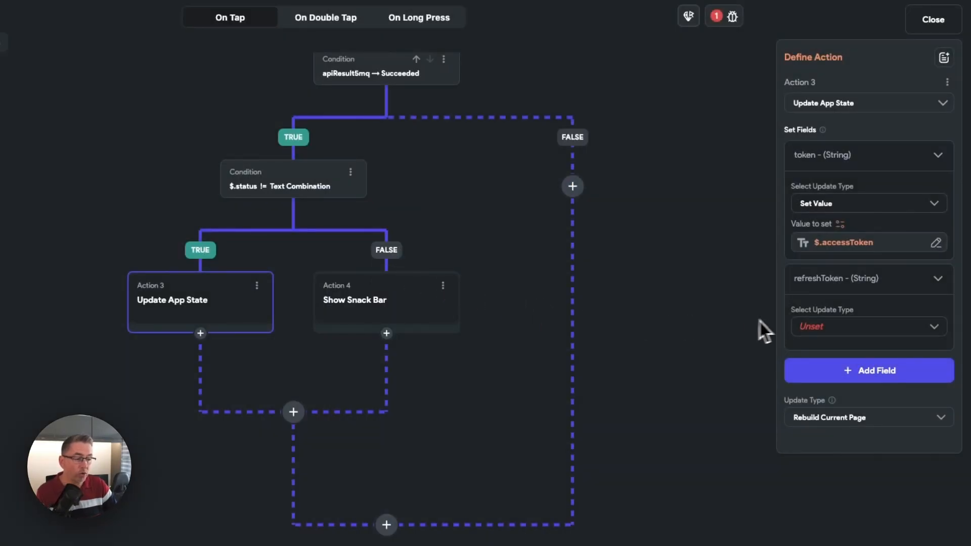
left_click(825, 332)
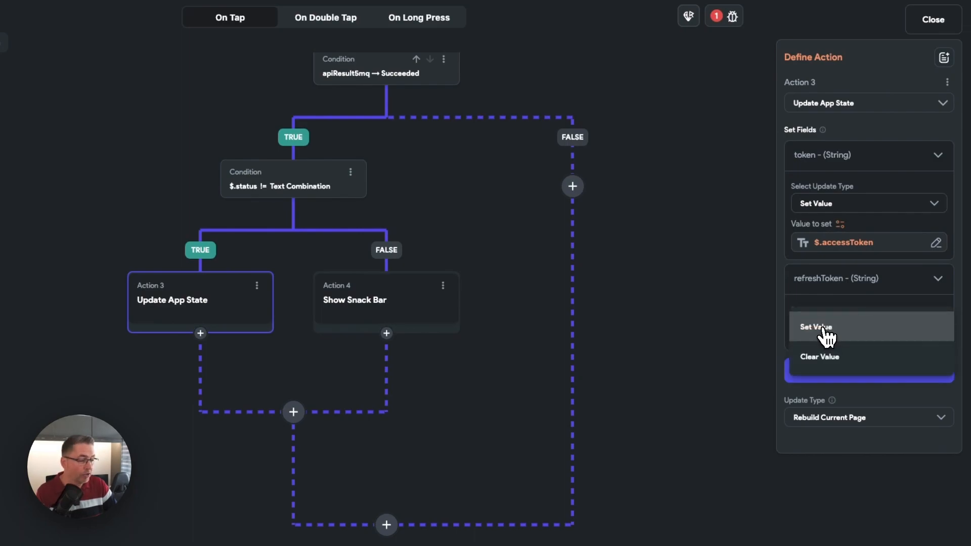
left_click(828, 334)
- Bind the refreshToken field's value to the JSON Body of the apiResult5mq action output
left_click(840, 348)
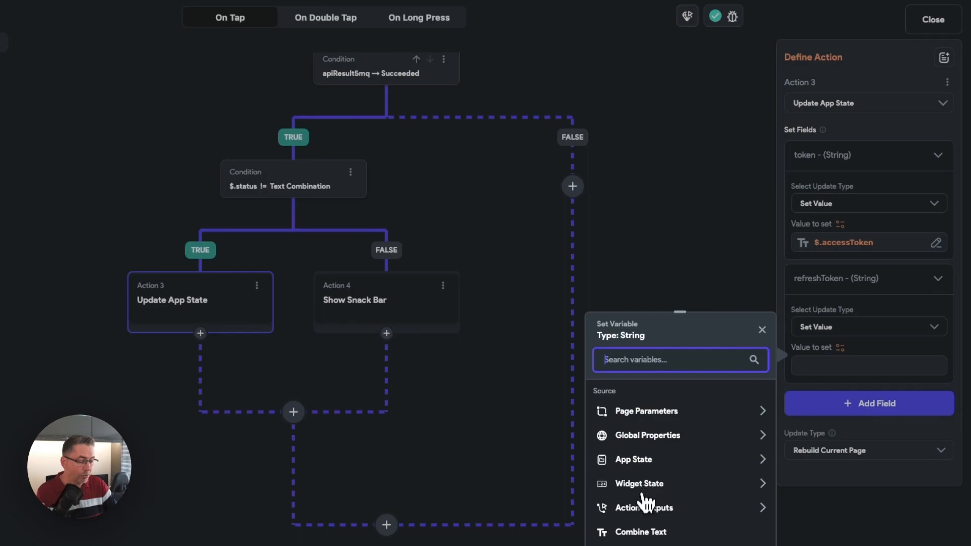
left_click(644, 508)
left_click(638, 541)
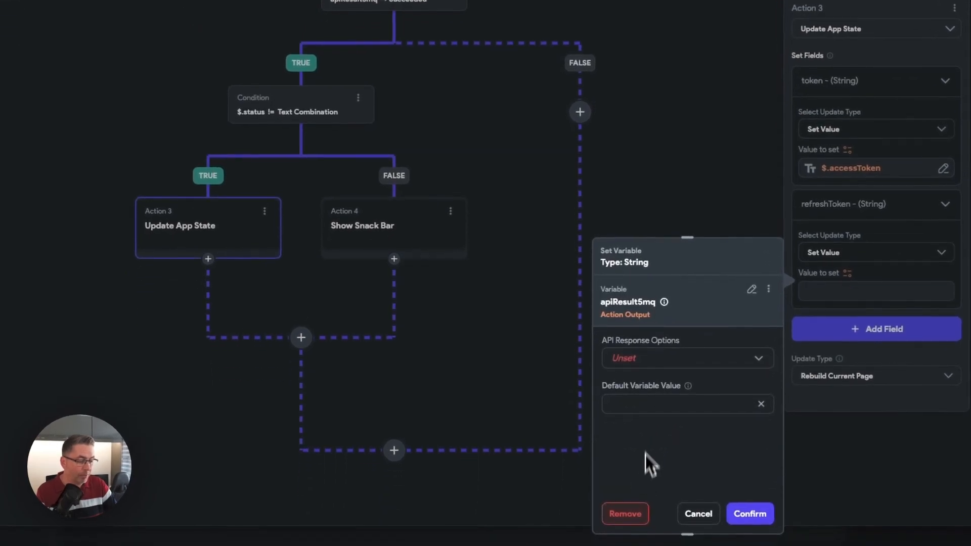
left_click(639, 368)
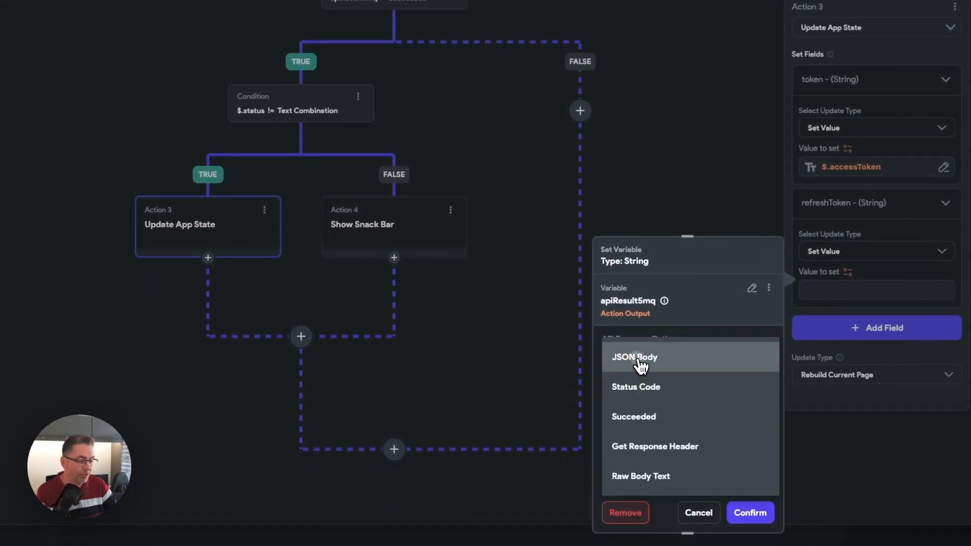
left_click(640, 365)
- Narrow the refreshToken value to the custom JSON path $.refreshToken and save the variable
left_click(660, 405)
left_click(651, 360)
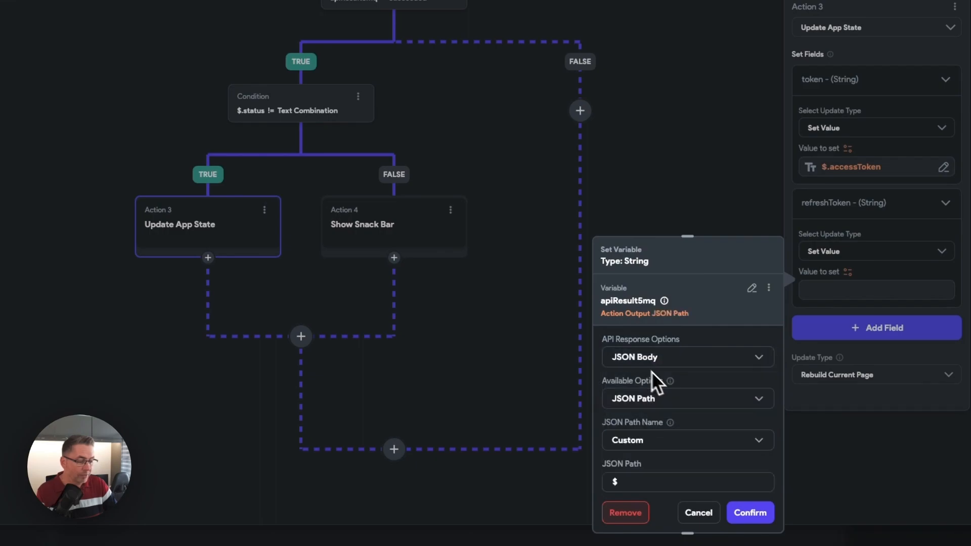
scroll(635, 474, "down", 1)
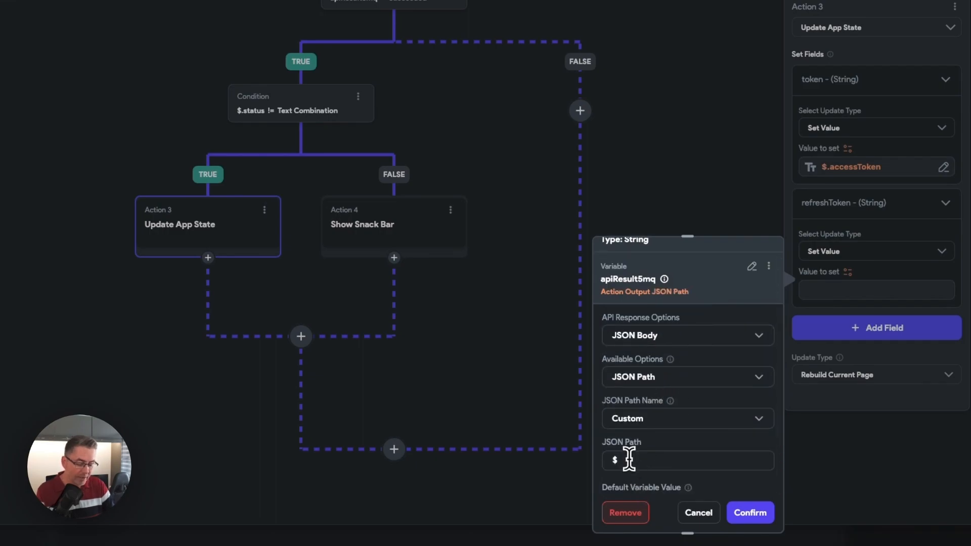
left_click(628, 459)
type("$.refreshToken")
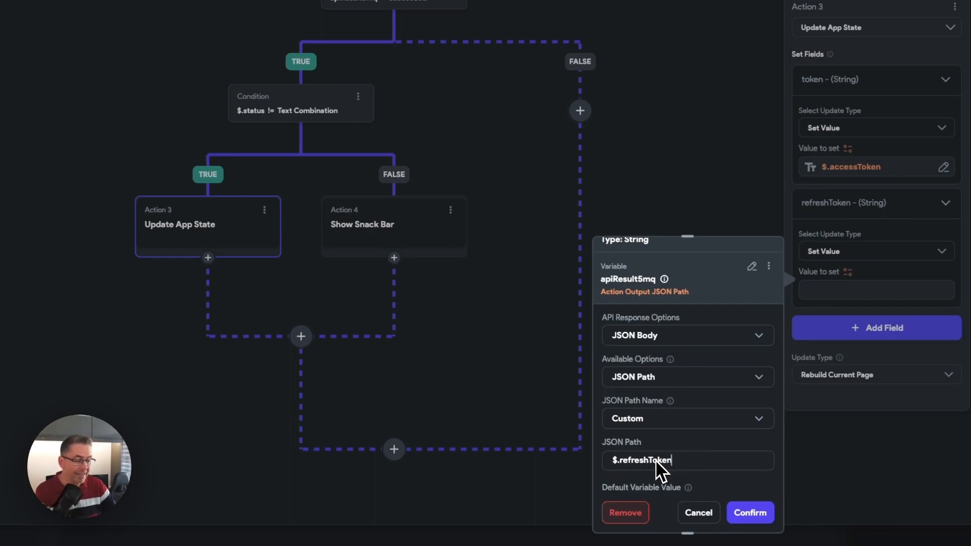
left_click(751, 512)
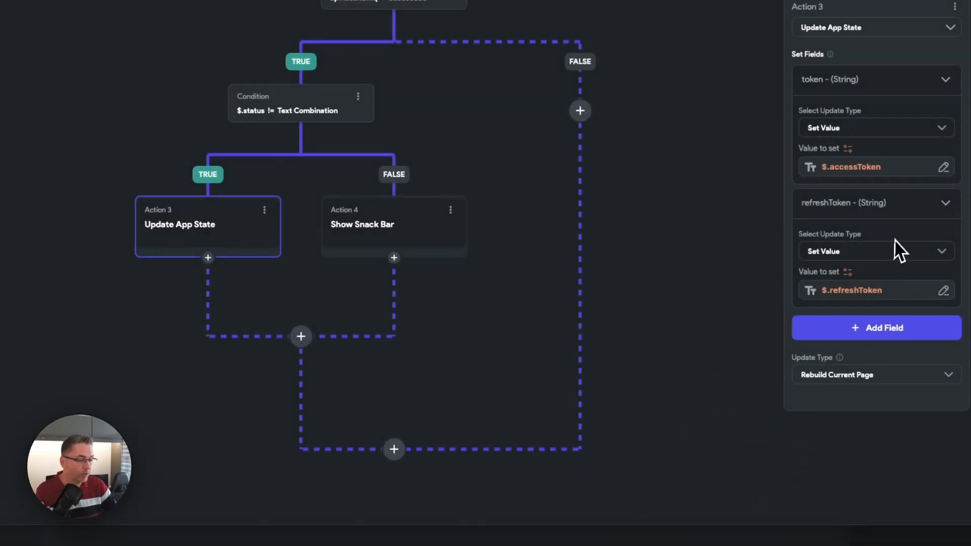
- Add the userId field to the app state update with the Set Value update type
left_click(873, 327)
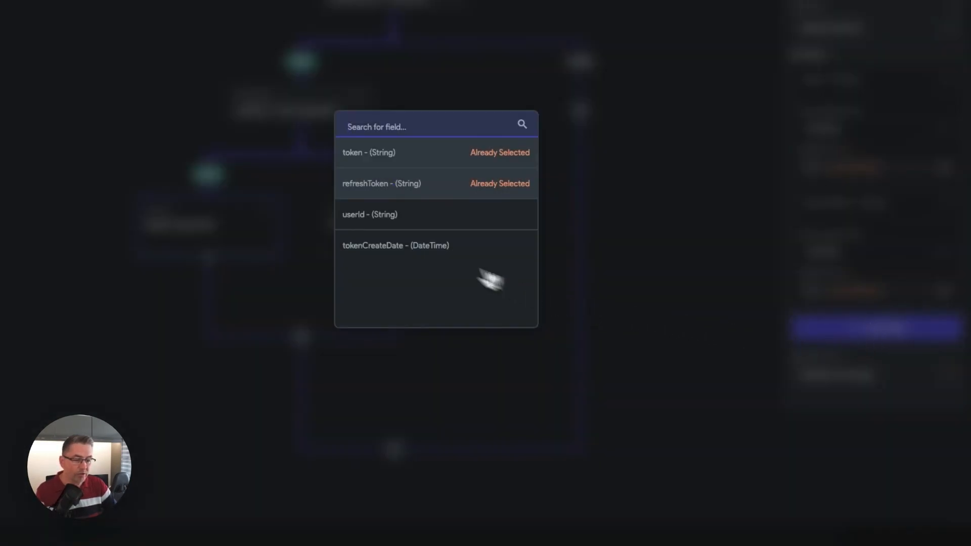
left_click(372, 220)
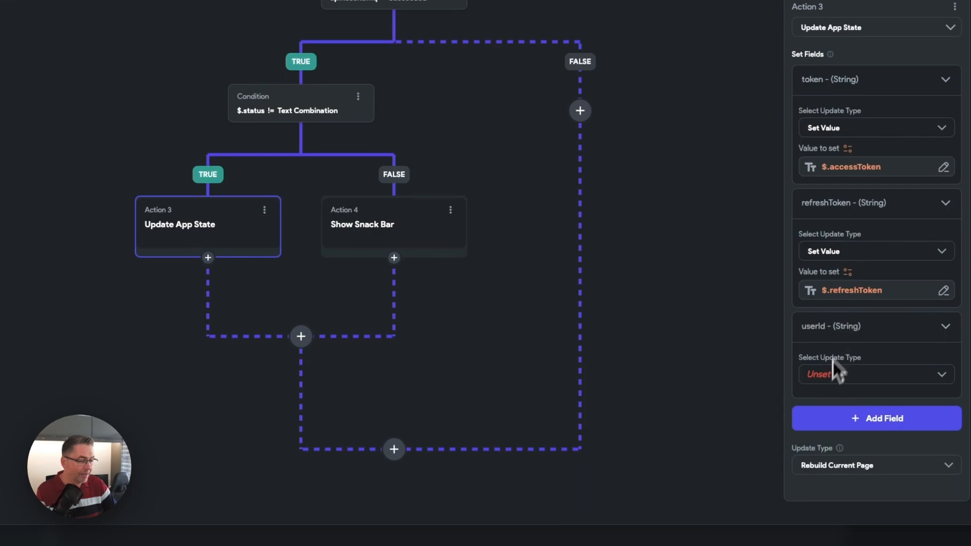
left_click(832, 374)
left_click(829, 377)
- Bind the userId field's value to the JSON Body of the apiResult5mq action output
left_click(849, 407)
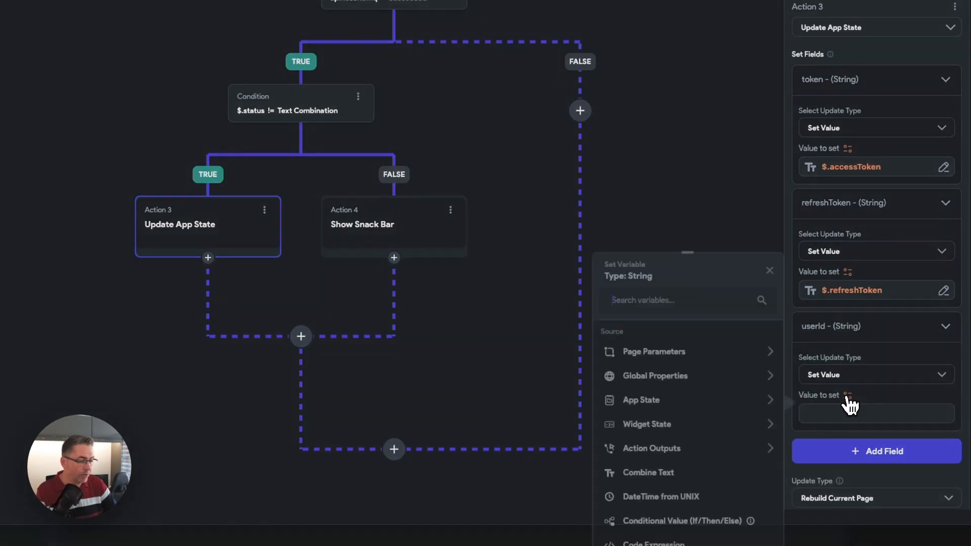
left_click(645, 448)
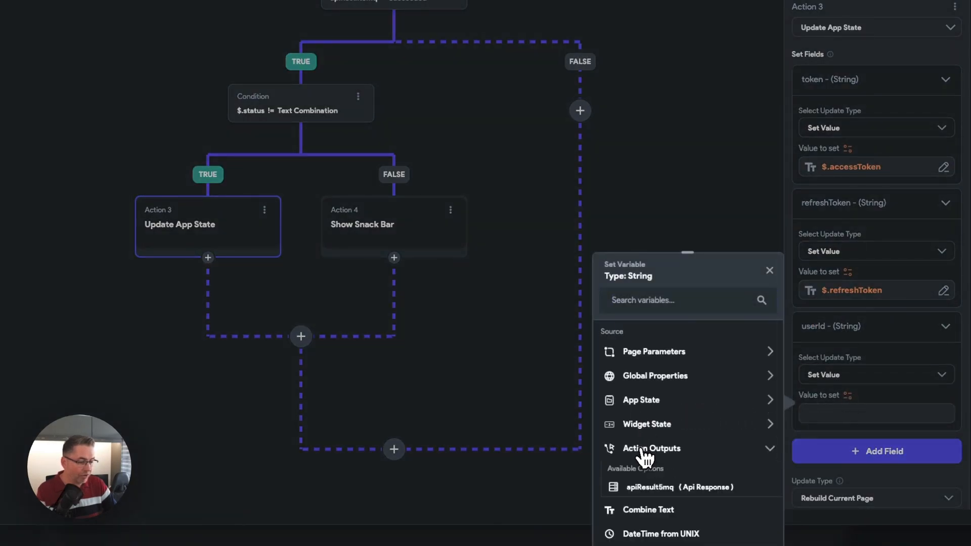
left_click(659, 487)
left_click(645, 377)
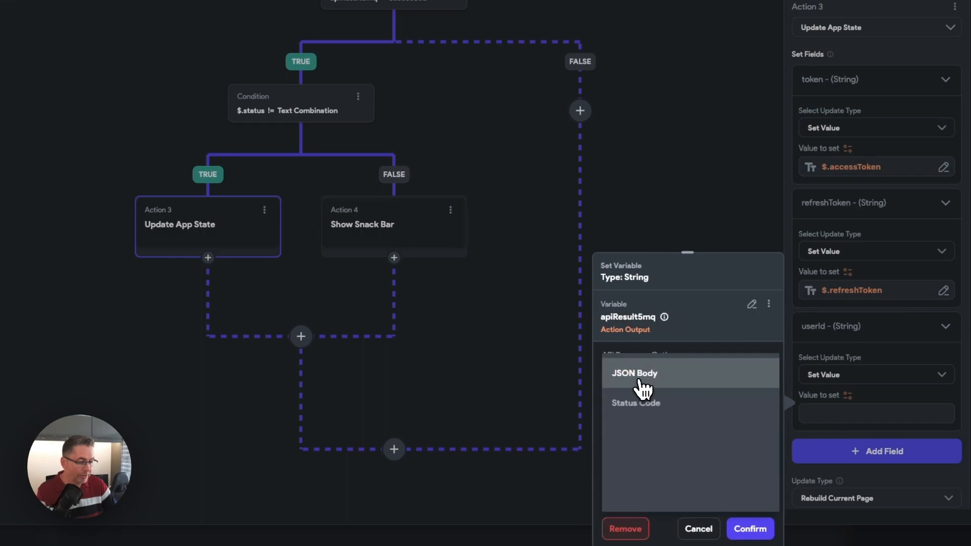
left_click(641, 386)
- Narrow the userId value to the custom JSON path $.user.id and save the variable
left_click(652, 427)
left_click(646, 392)
left_click(634, 494)
scroll(634, 494, "down", 1)
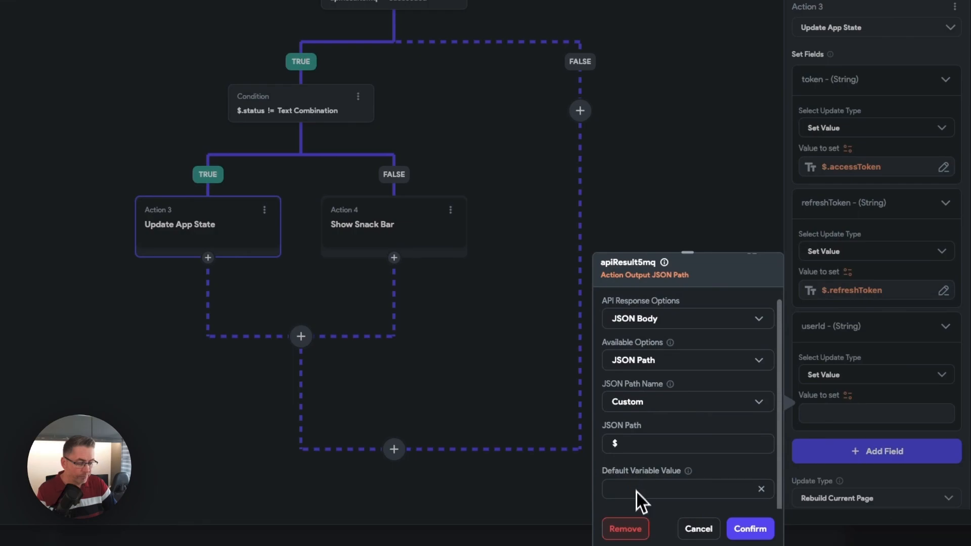
type(".user")
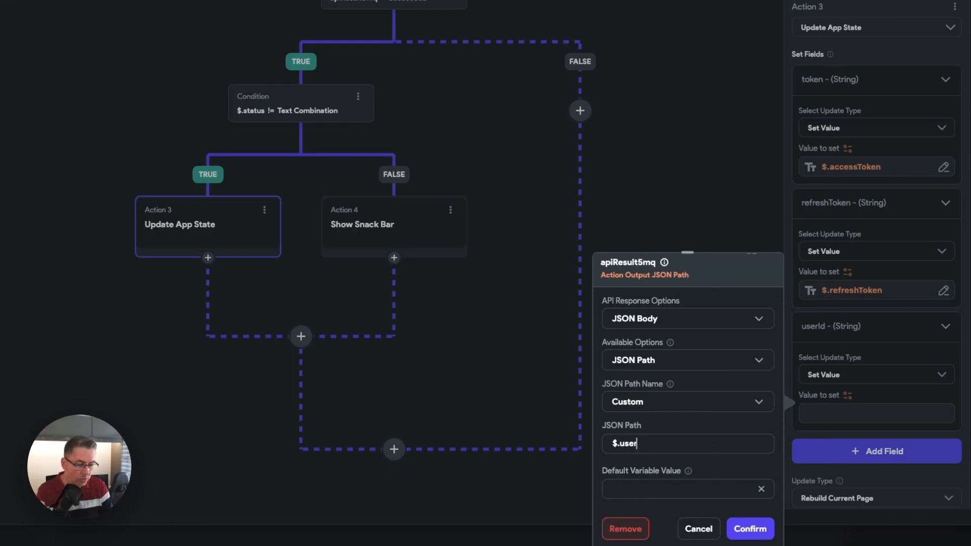
type(".id")
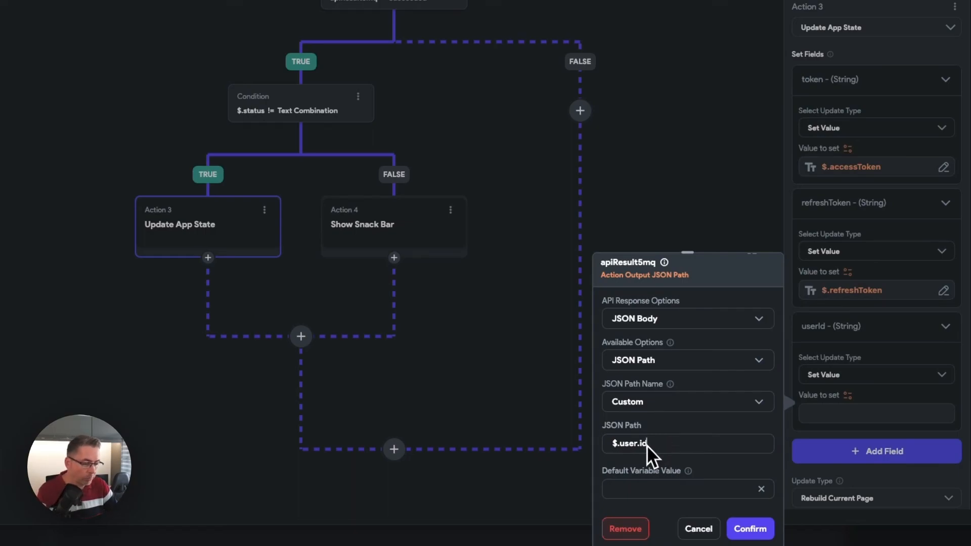
left_click(750, 528)
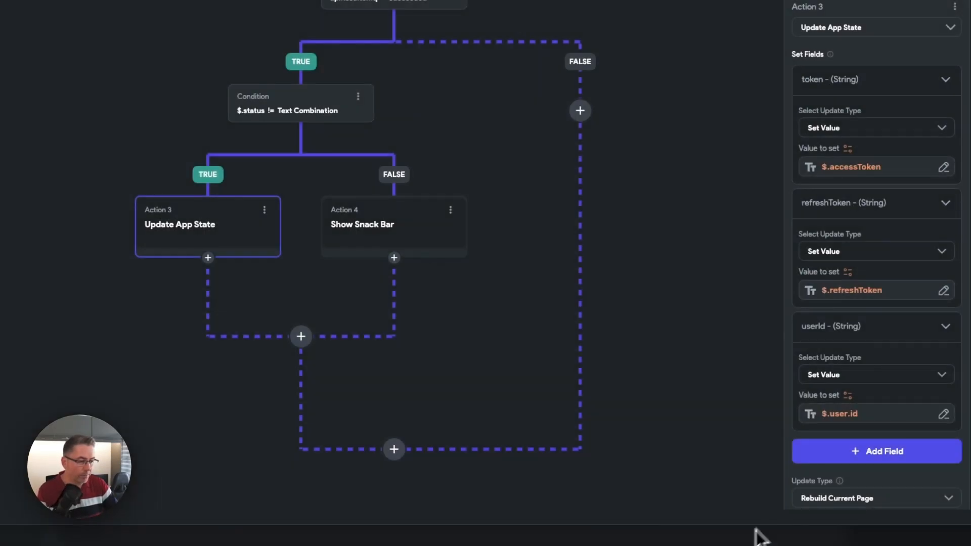
- Add the tokenCreateDate field to the app state update with the Set Value update type
scroll(900, 320, "down", 2)
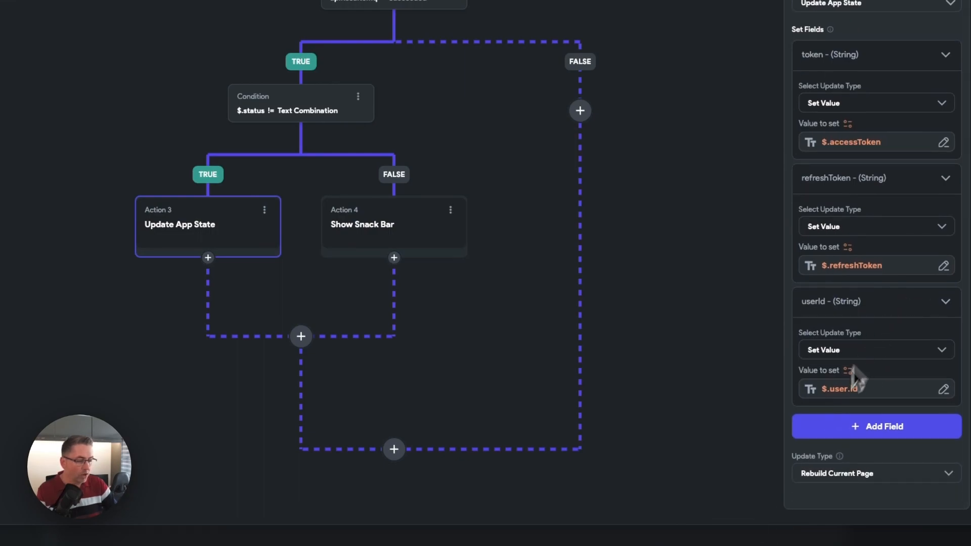
left_click(857, 431)
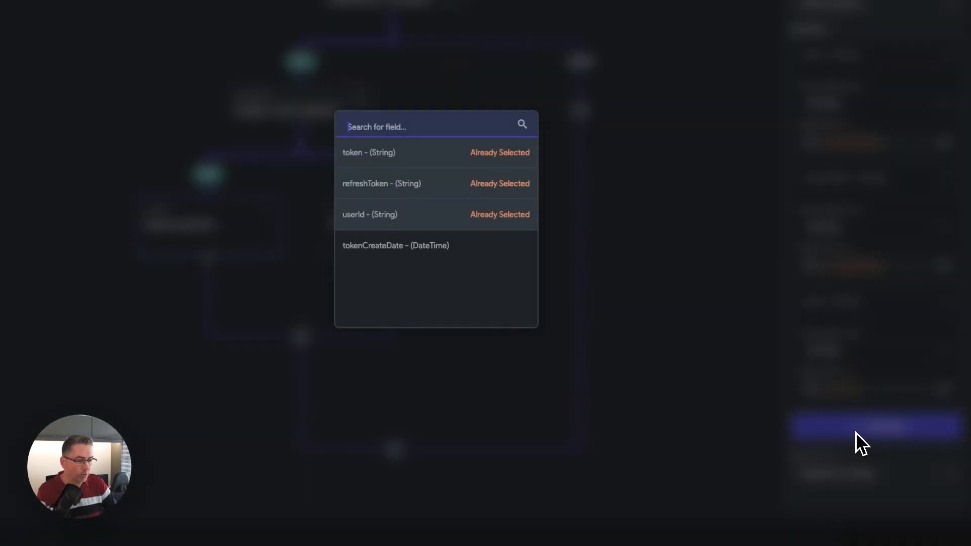
left_click(386, 252)
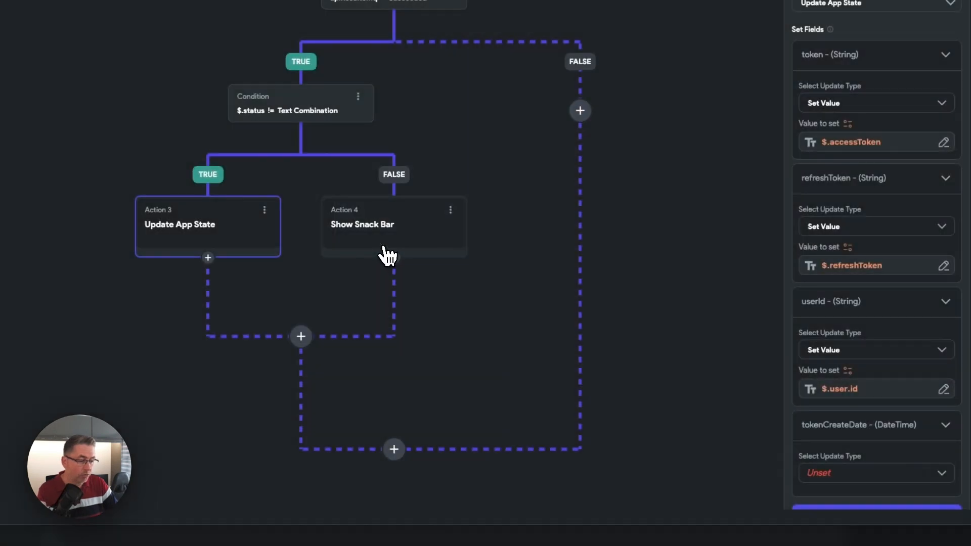
scroll(831, 373, "down", 3)
left_click(845, 390)
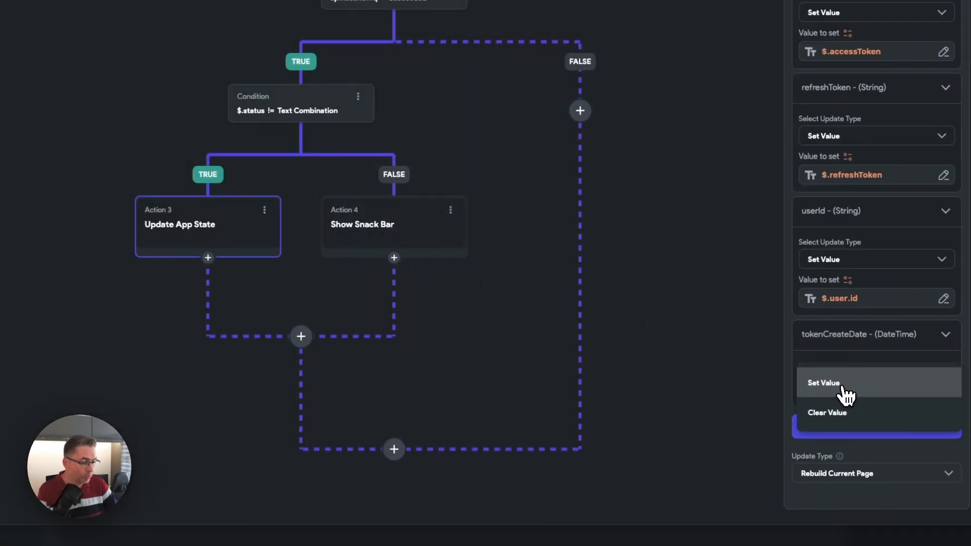
left_click(840, 390)
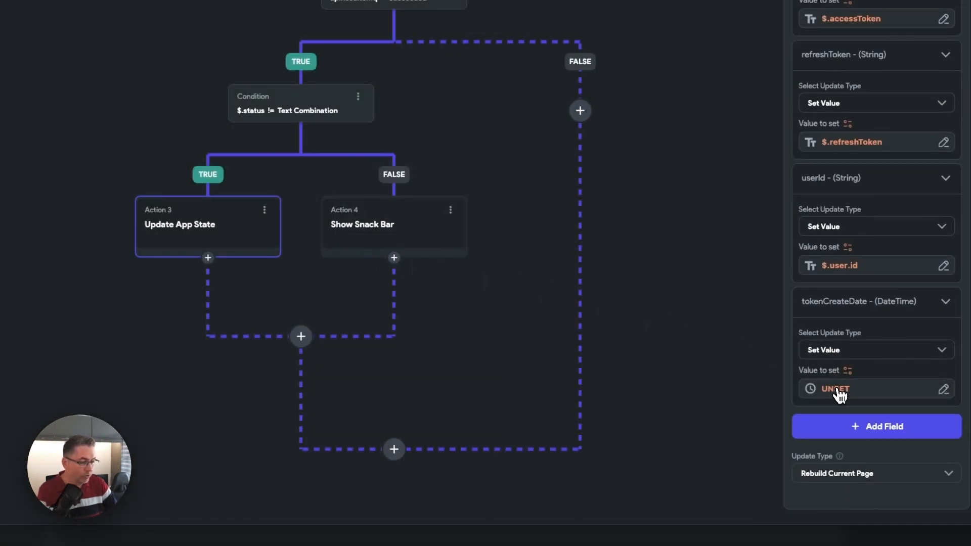
- Bind the tokenCreateDate field's value to the Current Time global property
left_click(840, 389)
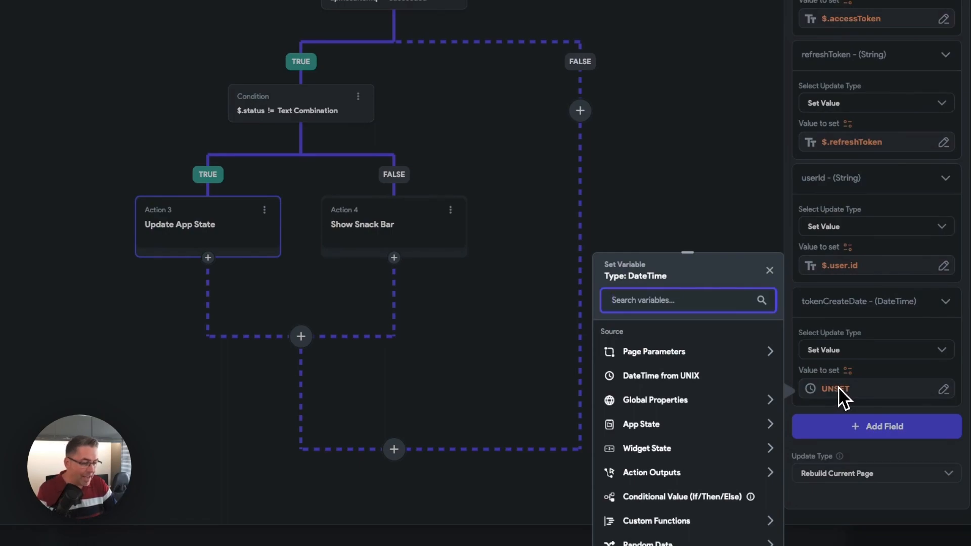
scroll(693, 409, "down", 2)
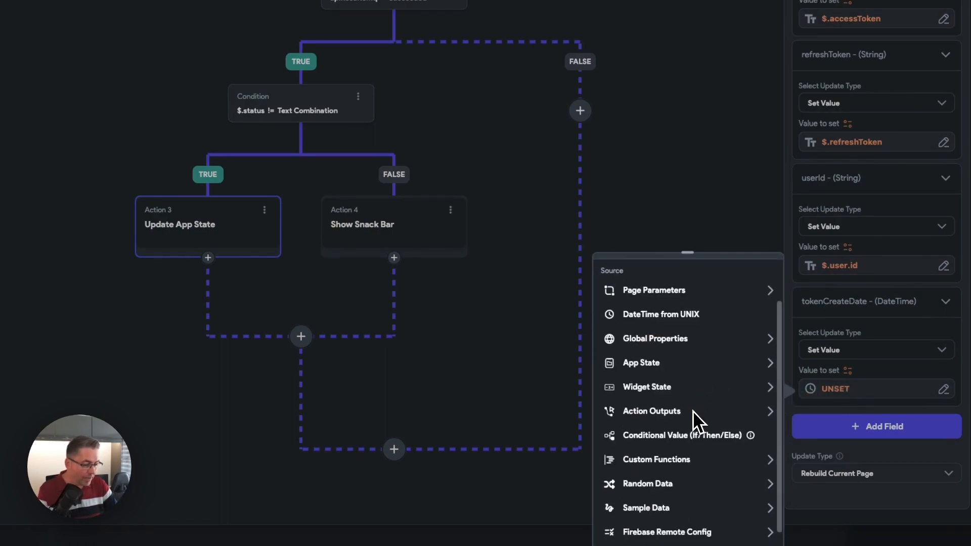
left_click(654, 359)
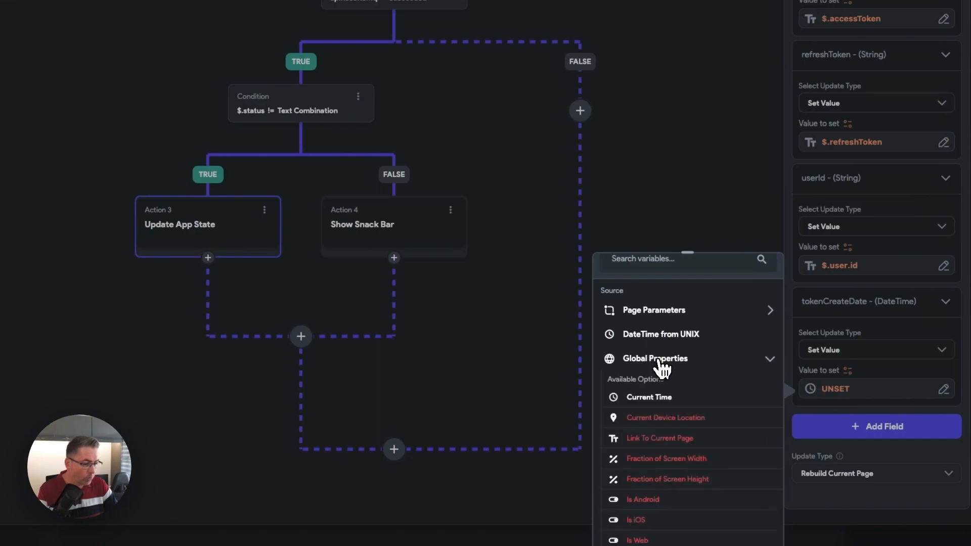
left_click(649, 402)
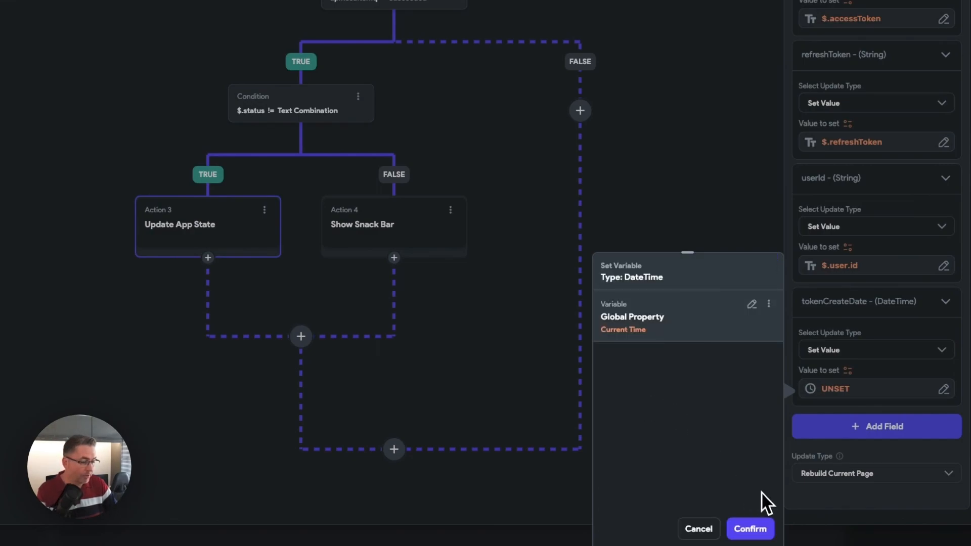
left_click(750, 528)
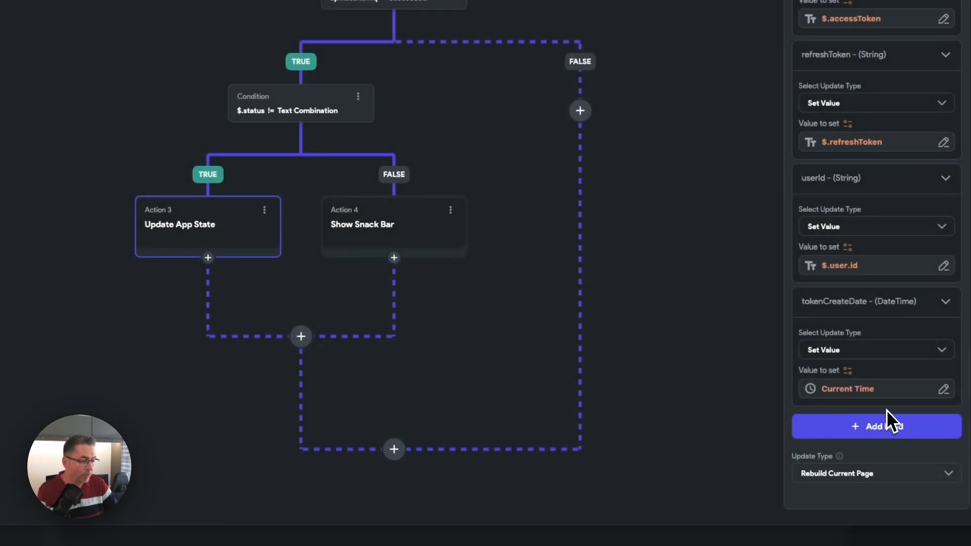
- Add a Navigate To Home action after Update App State with Allow Back Navigation turned off, and close the action editor
scroll(835, 319, "up", 3)
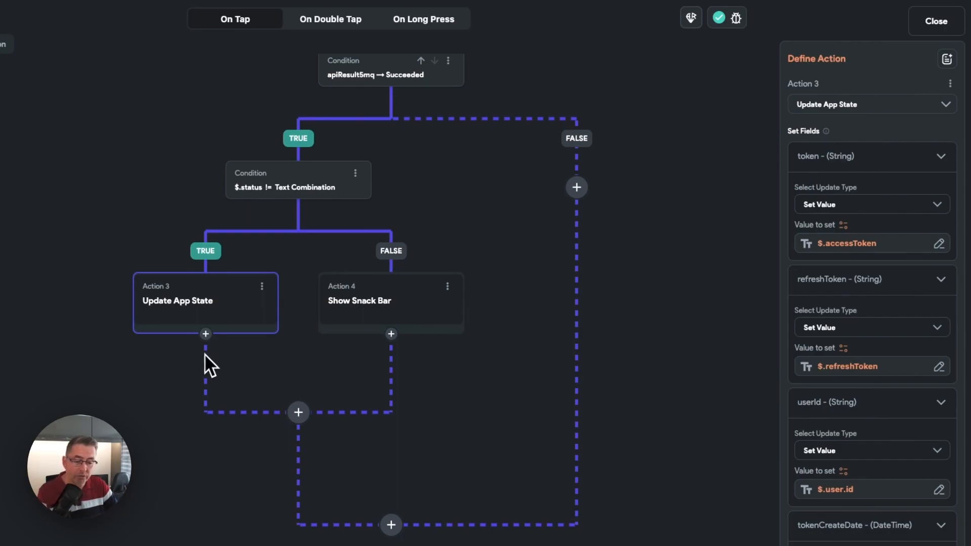
left_click(206, 335)
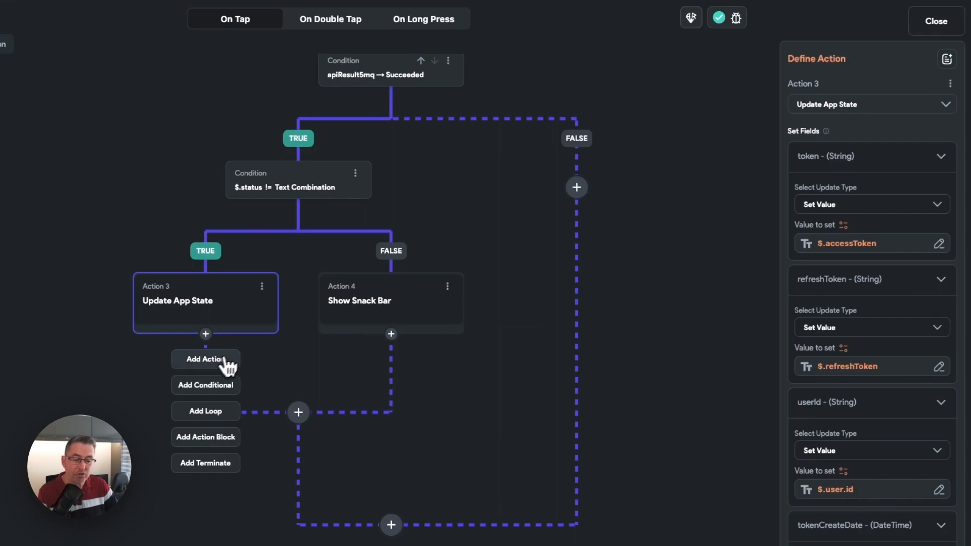
left_click(227, 360)
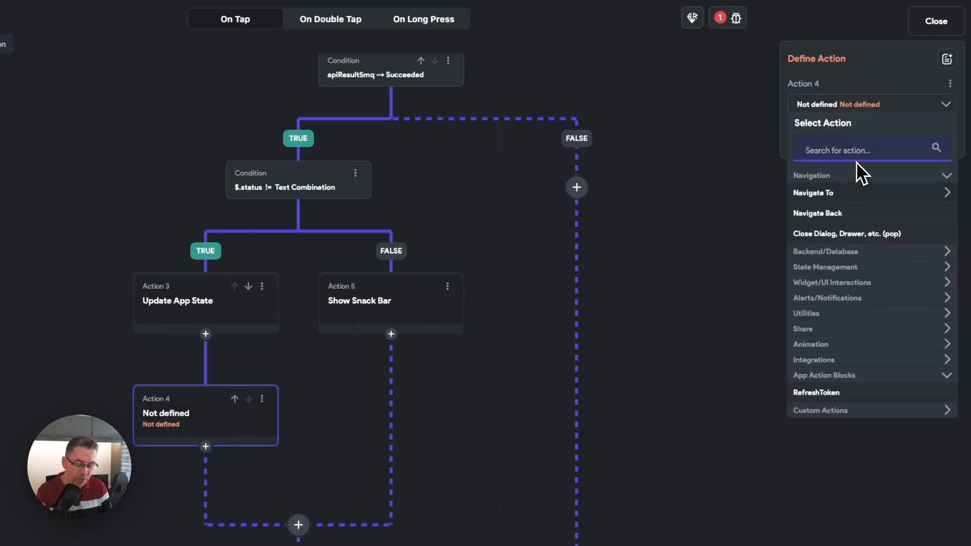
type("navi")
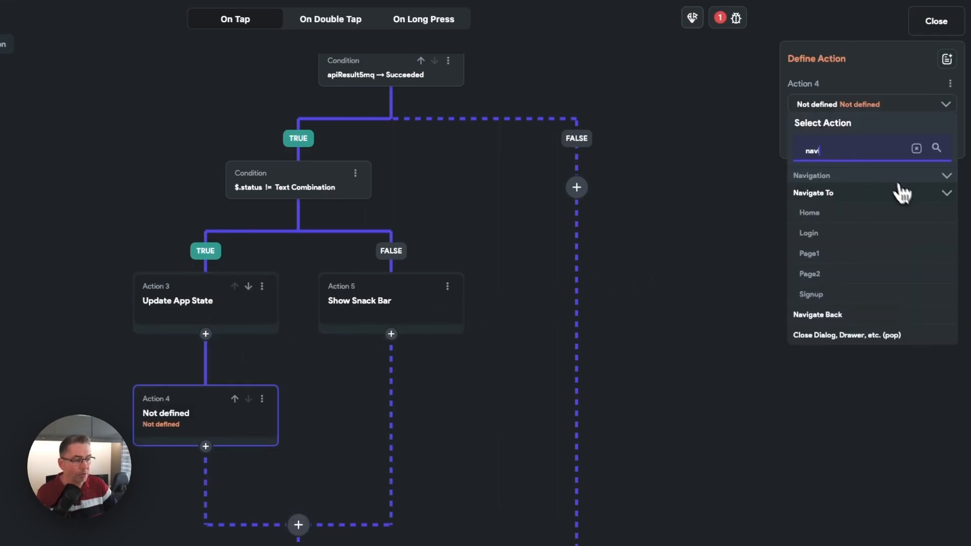
left_click(812, 213)
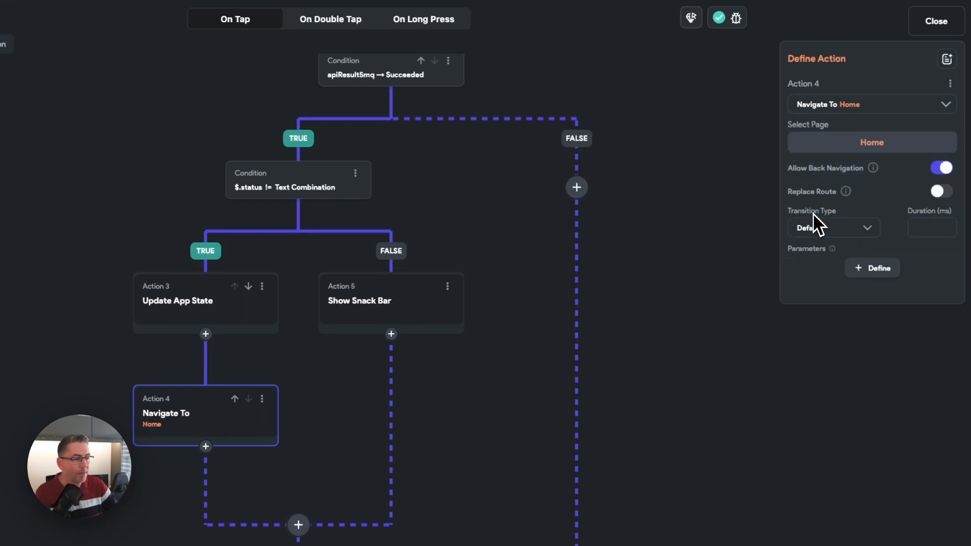
left_click(942, 169)
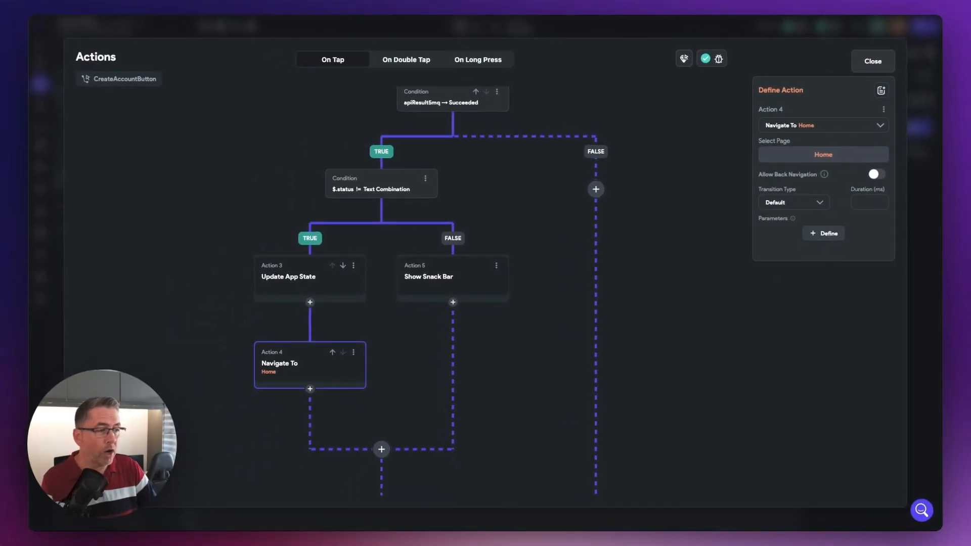
left_click(872, 61)
left_click(691, 179)
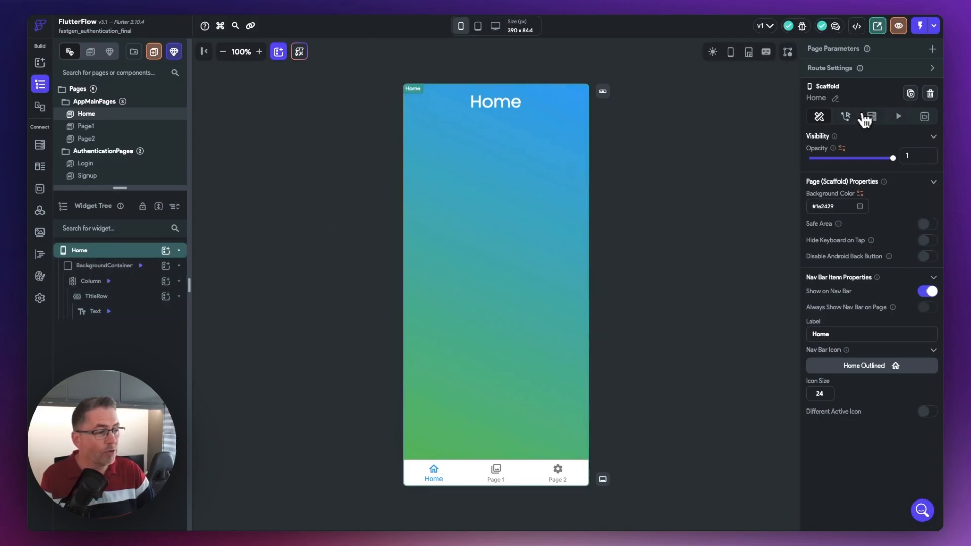
- Add a conditional action to the Home page's On Page Load flow, using Combine Conditions (And/Or) as its condition
left_click(846, 119)
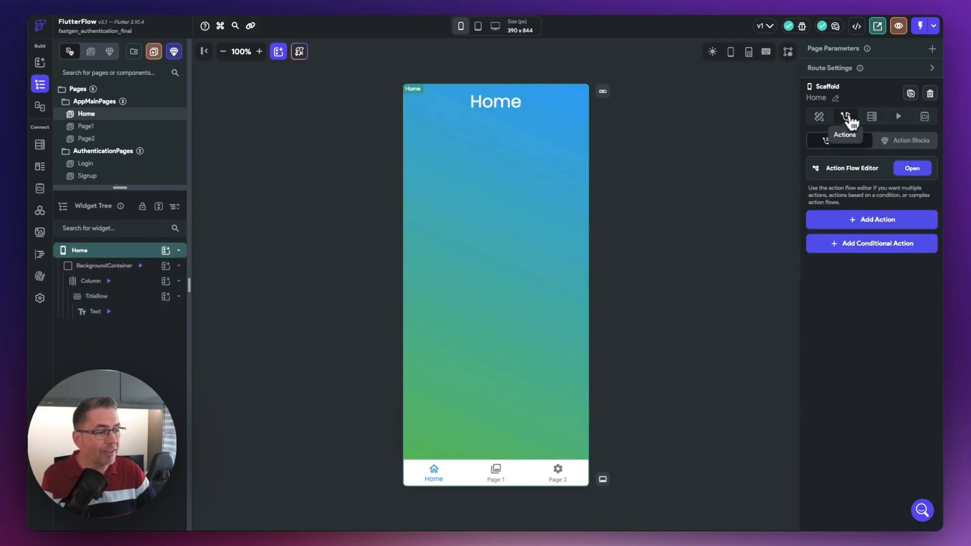
left_click(916, 170)
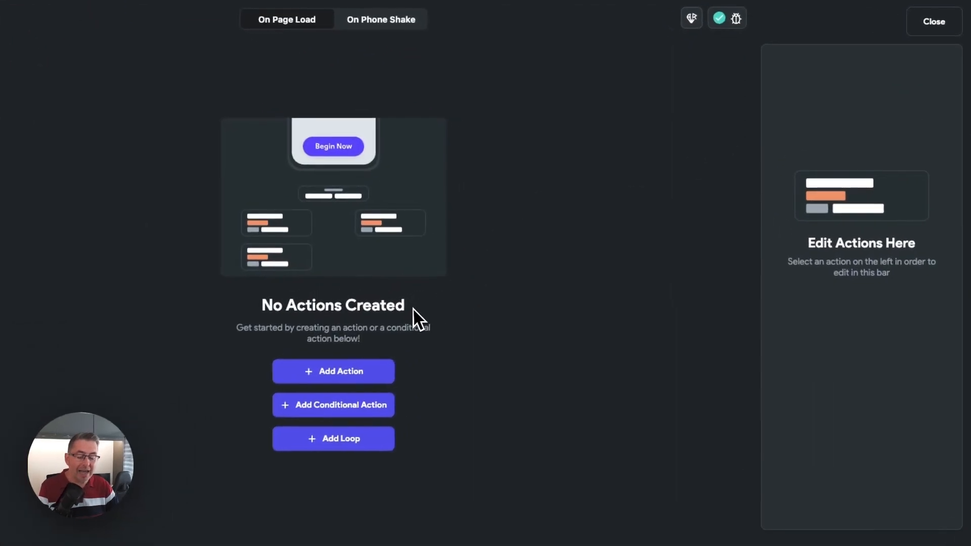
left_click(330, 415)
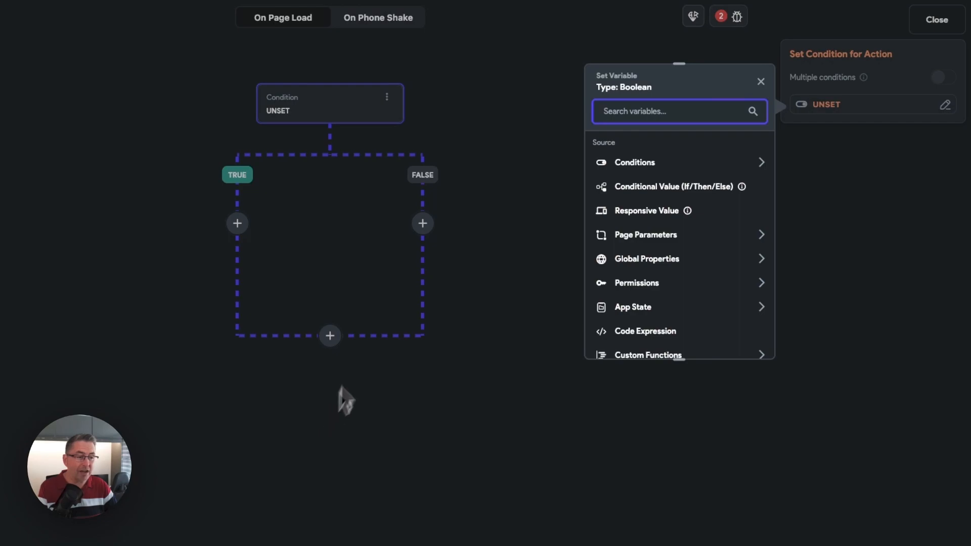
left_click(641, 167)
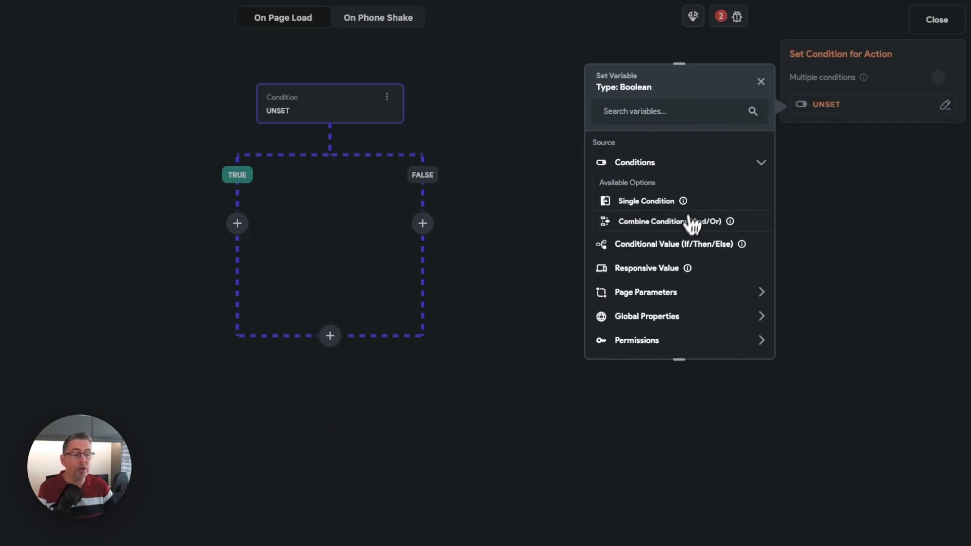
left_click(663, 227)
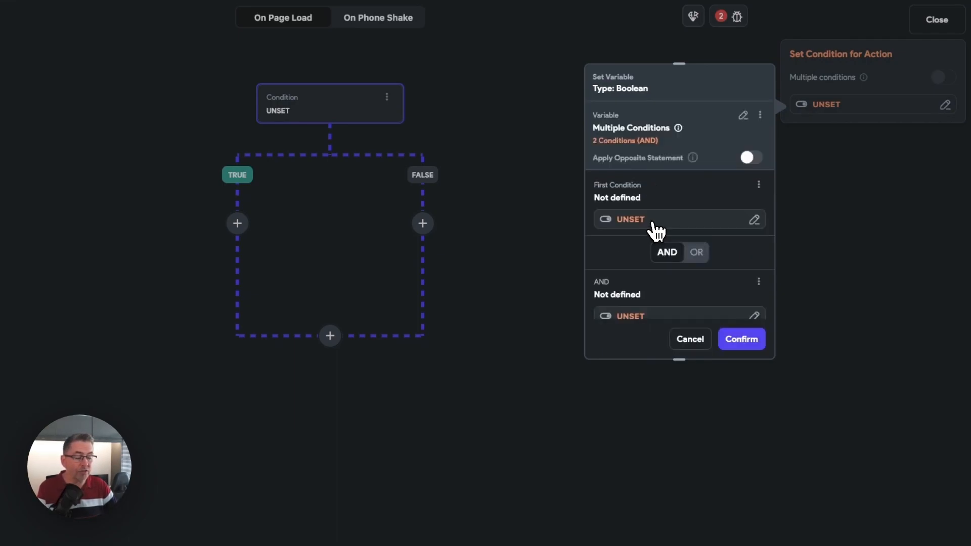
- Make the first condition a single condition with the app state variable token as its first value
scroll(670, 227, "down", 1)
left_click(634, 204)
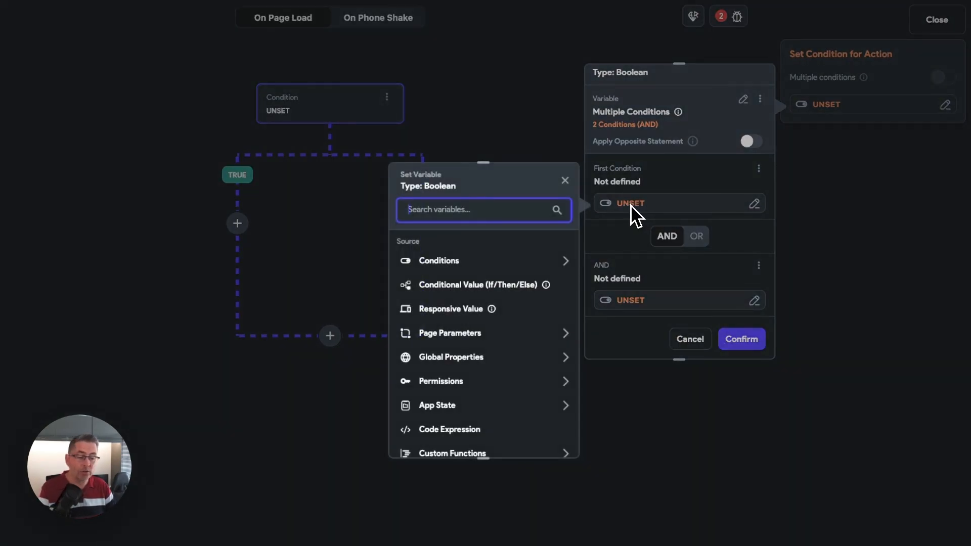
left_click(450, 264)
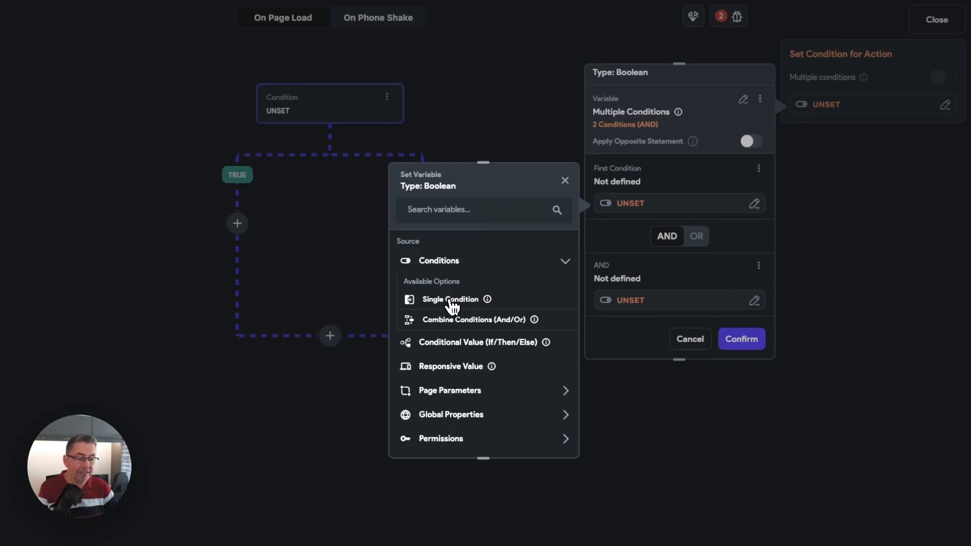
left_click(451, 301)
left_click(462, 276)
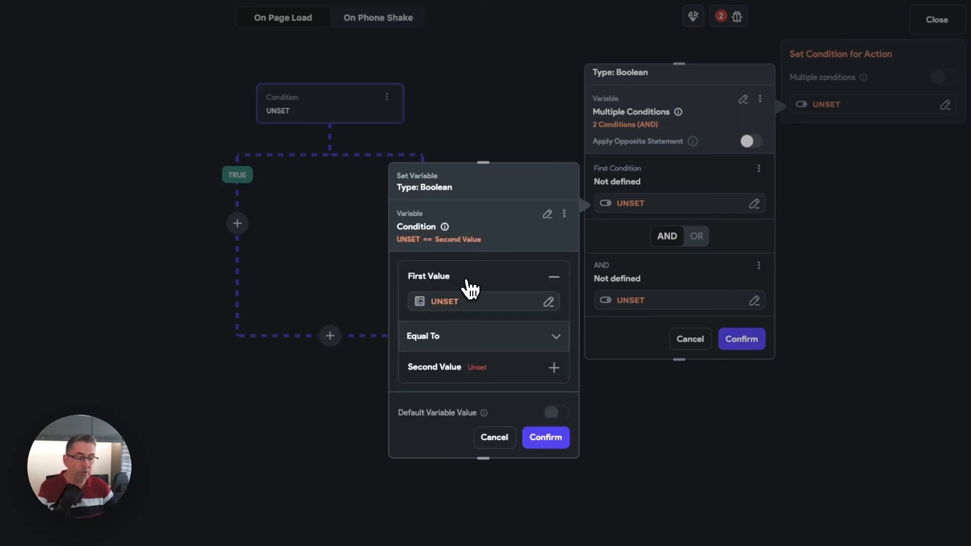
left_click(446, 303)
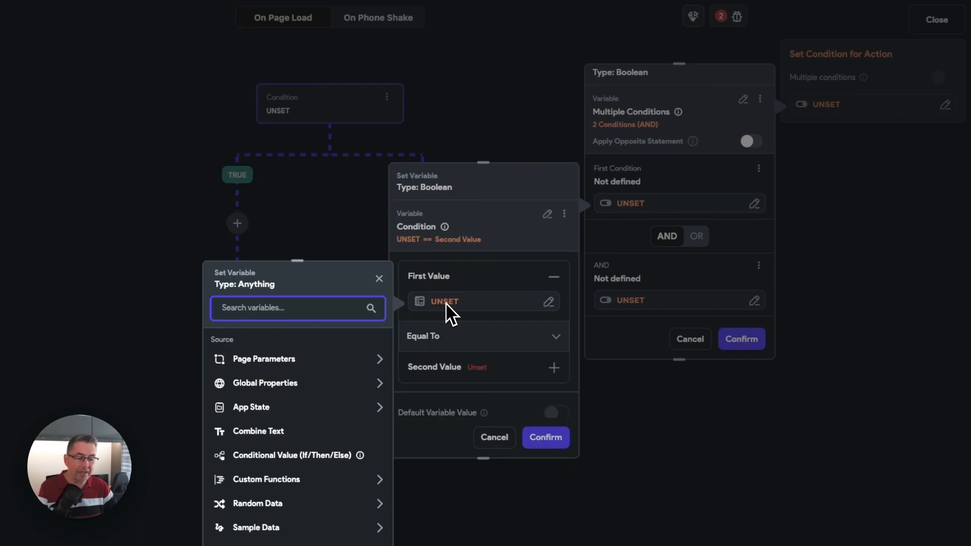
left_click(257, 410)
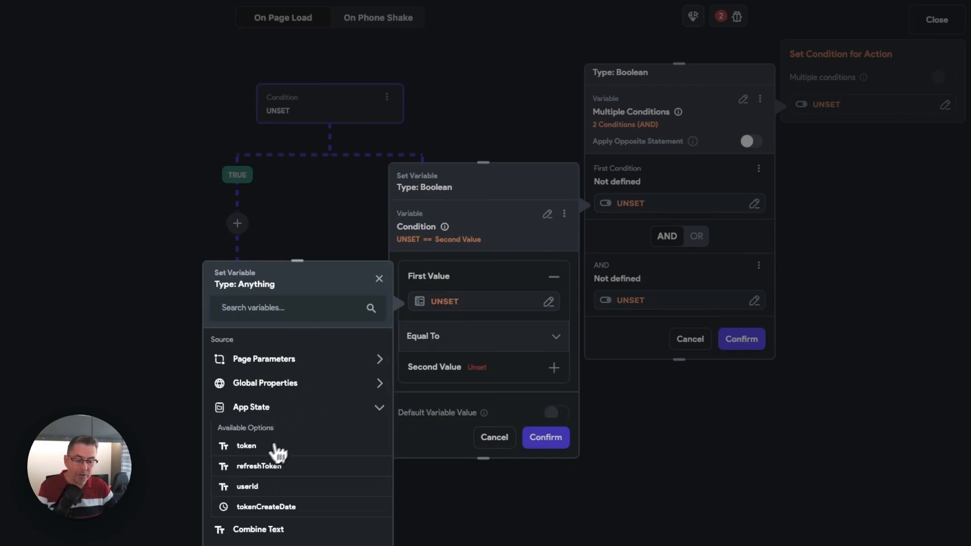
left_click(249, 447)
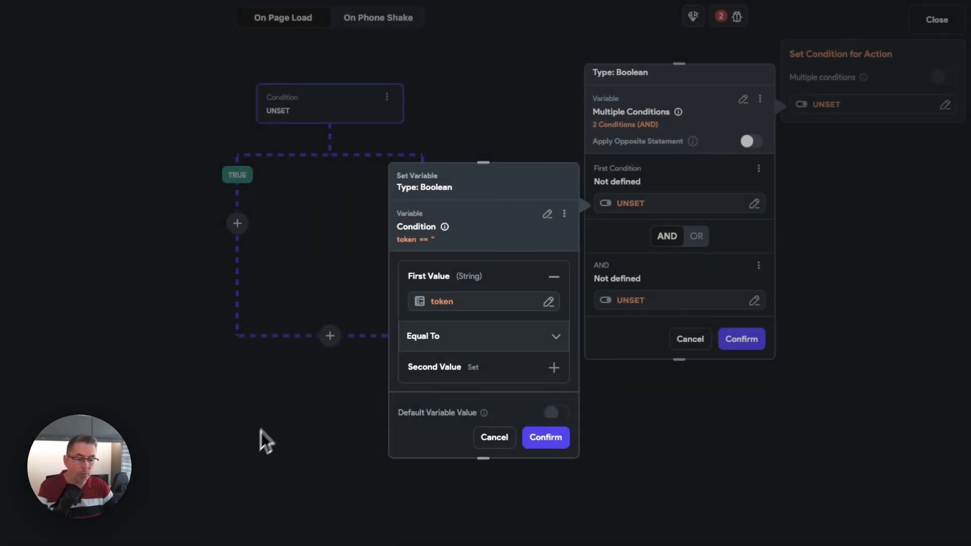
- Set the token comparison to Is Not Set or Is Empty, and join the two conditions with OR
left_click(445, 345)
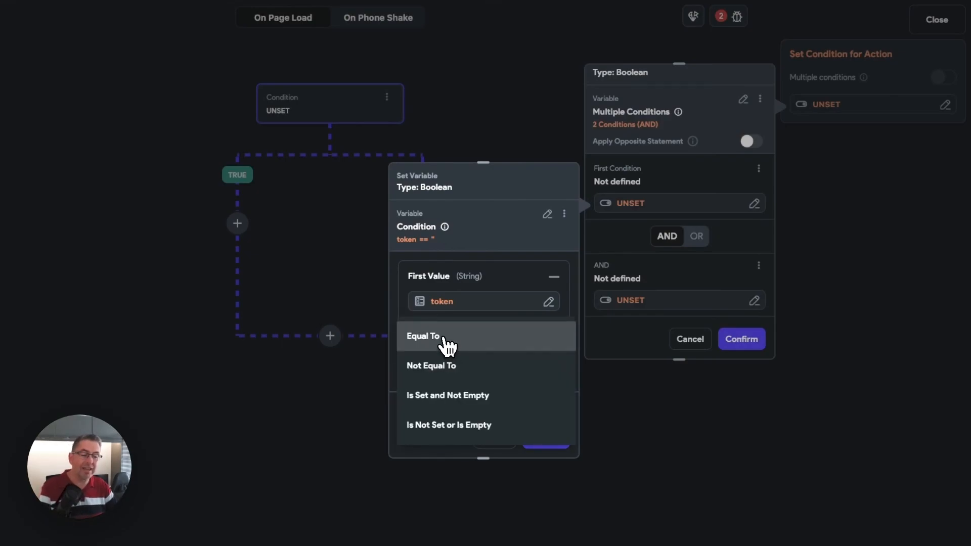
left_click(440, 430)
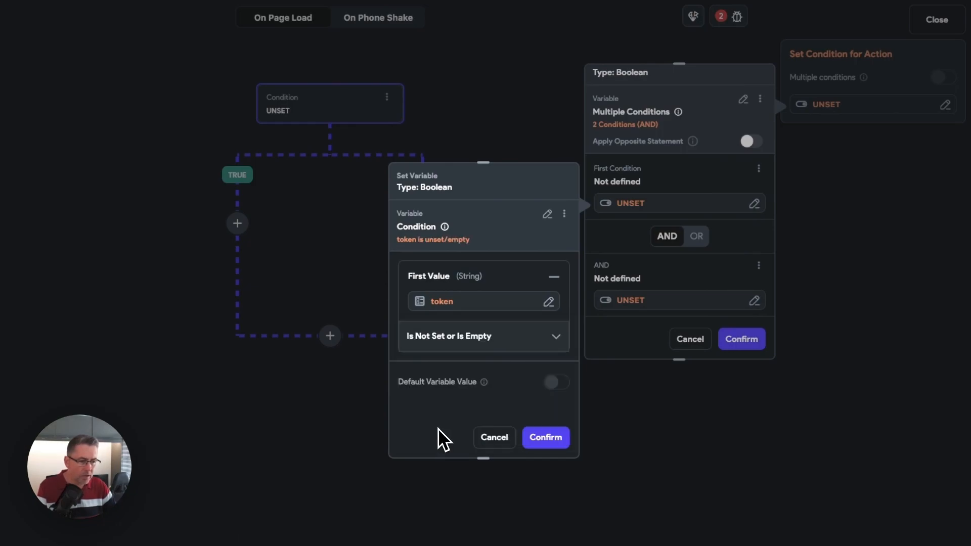
left_click(547, 438)
scroll(691, 268, "down", 1)
left_click(696, 227)
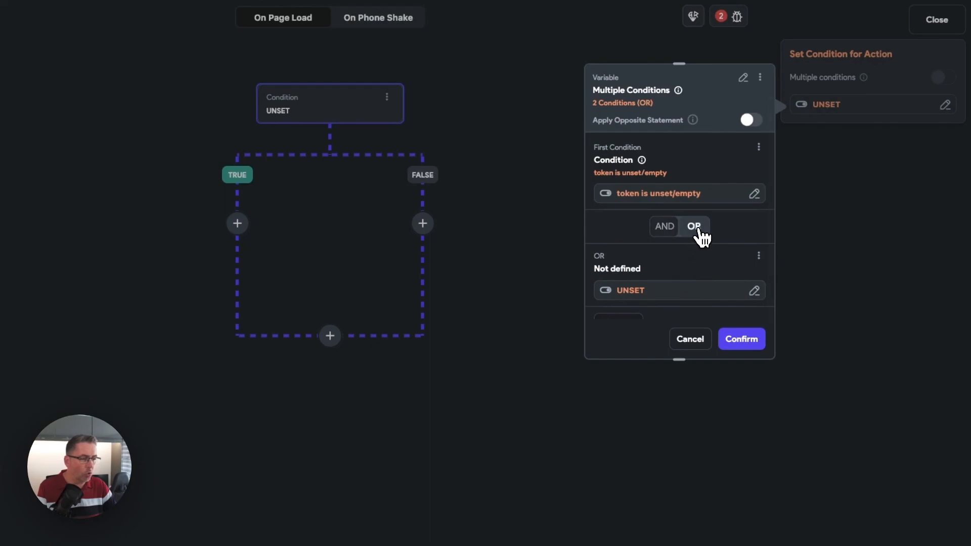
- Make the second condition a single condition with the app state variable refreshToken as its first value
scroll(699, 236, "down", 3)
left_click(638, 261)
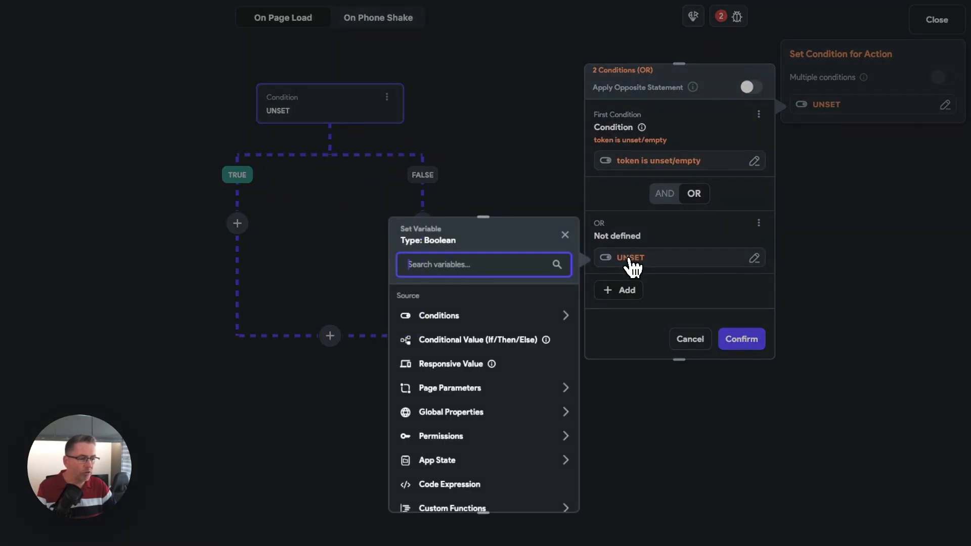
left_click(461, 318)
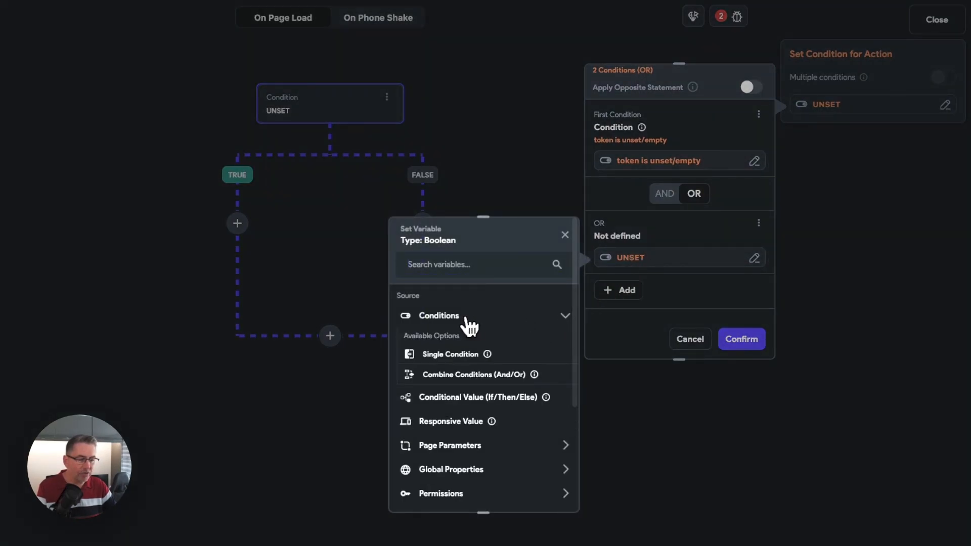
left_click(454, 360)
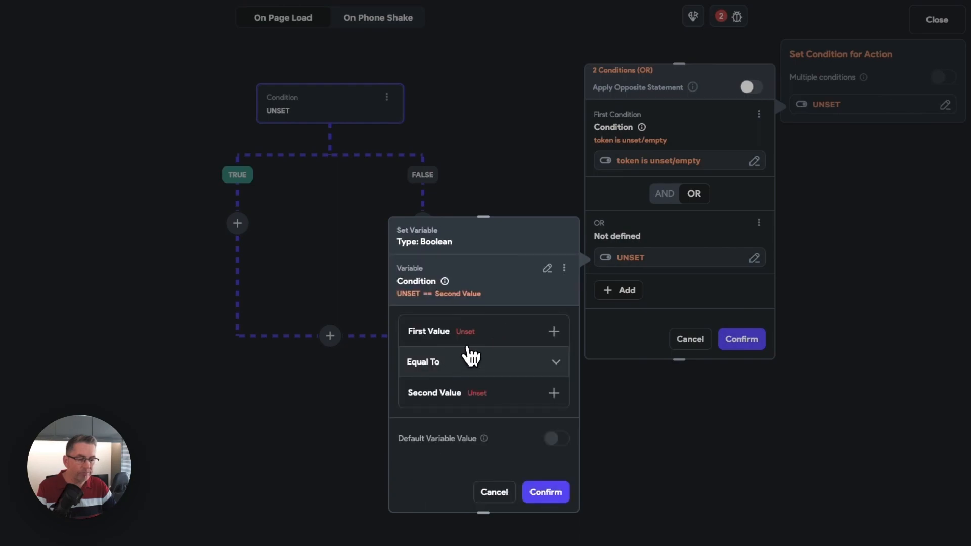
left_click(472, 340)
left_click(444, 360)
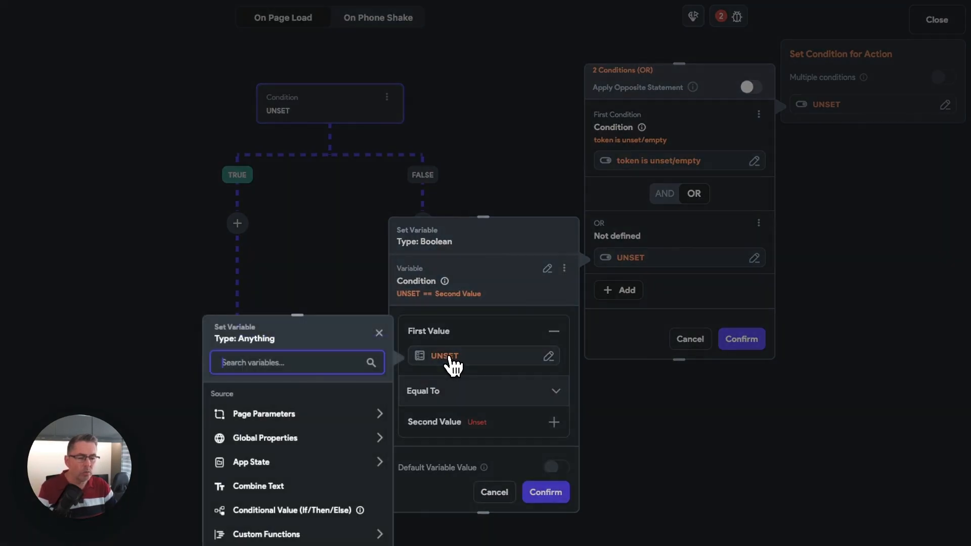
left_click(260, 462)
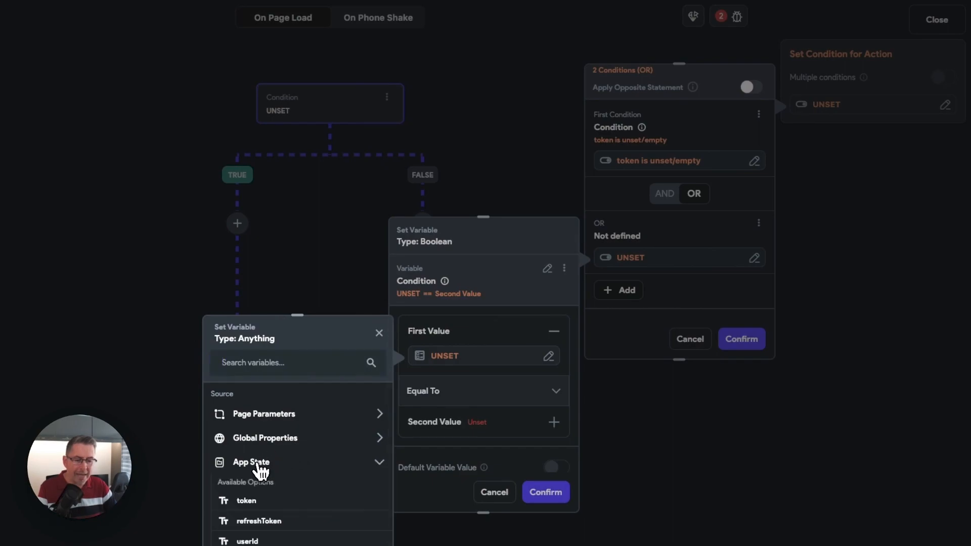
left_click(256, 520)
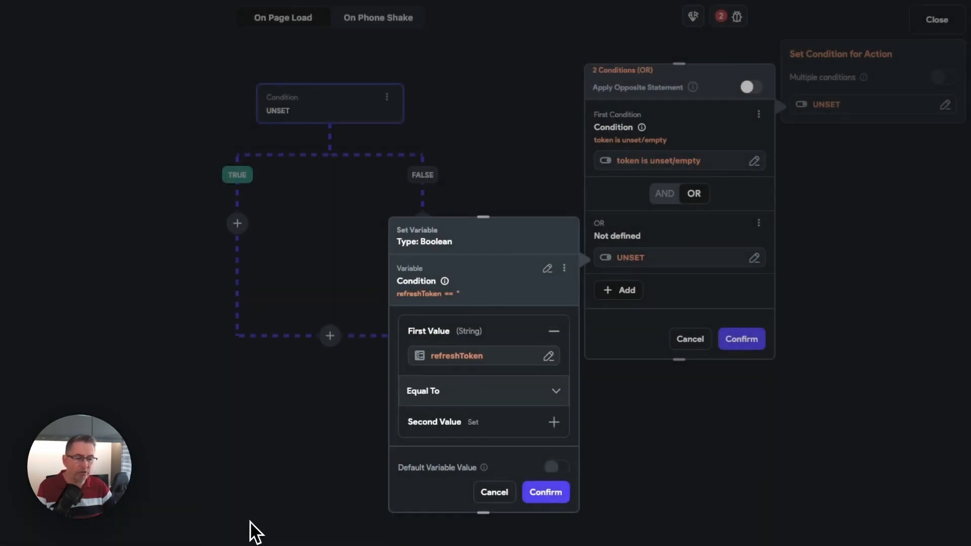
- Set the refreshToken comparison to Is Not Set or Is Empty, and confirm the combined OR condition
scroll(478, 404, "down", 1)
left_click(470, 389)
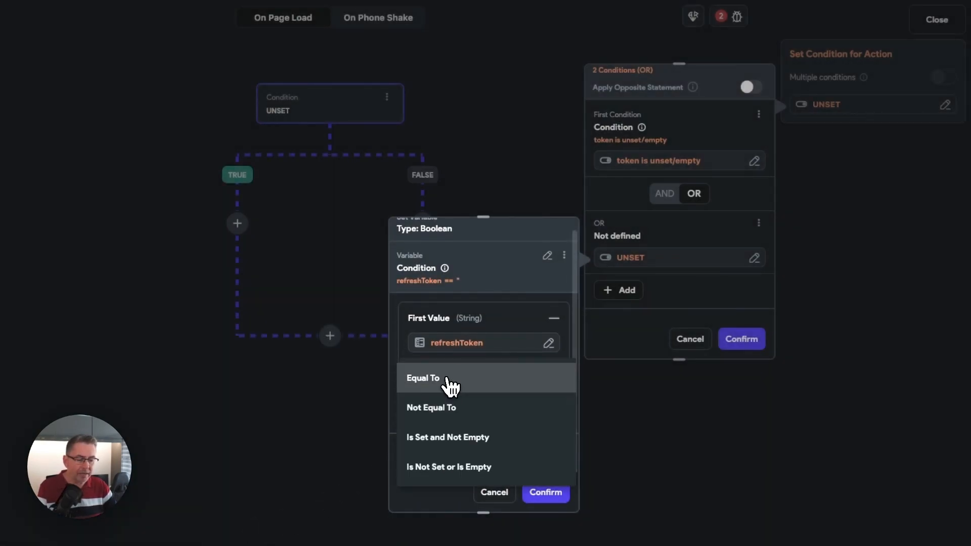
left_click(459, 473)
left_click(546, 492)
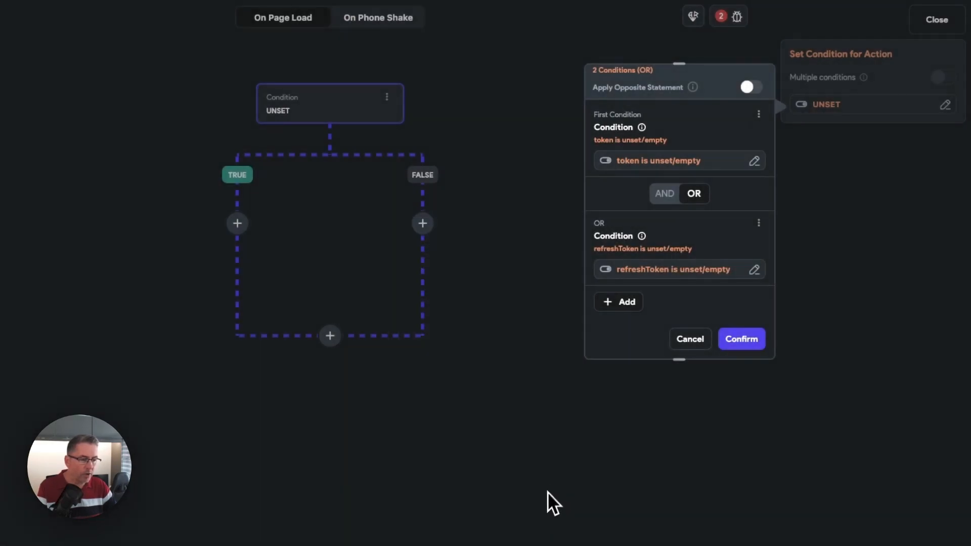
scroll(654, 276, "down", 1)
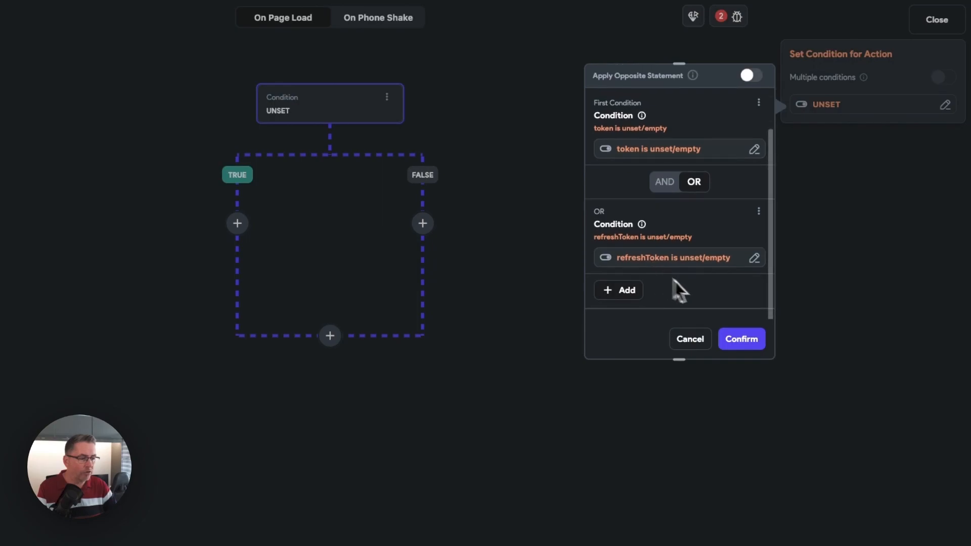
left_click(742, 340)
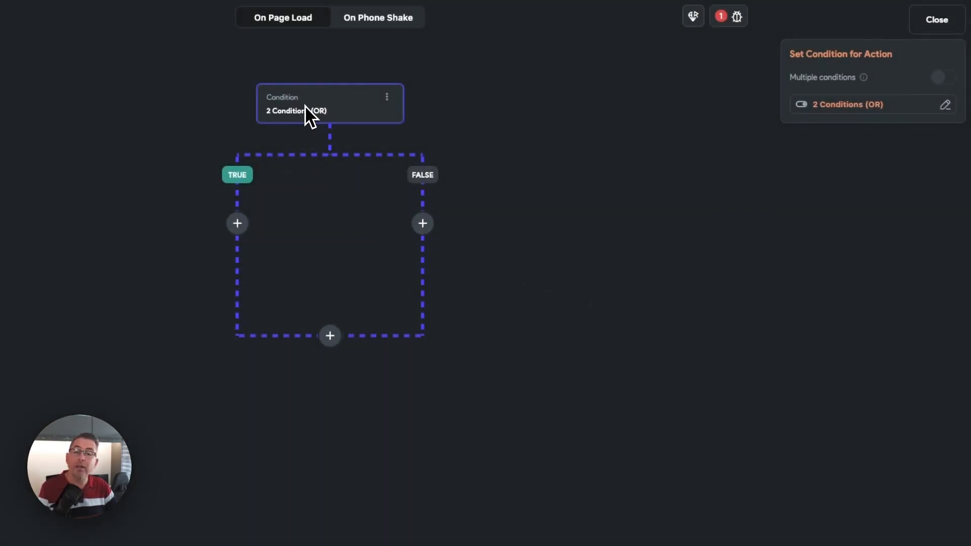
- Add a Navigate To Login action on the TRUE branch with Allow Back Navigation turned off, and close the action editor
left_click(238, 225)
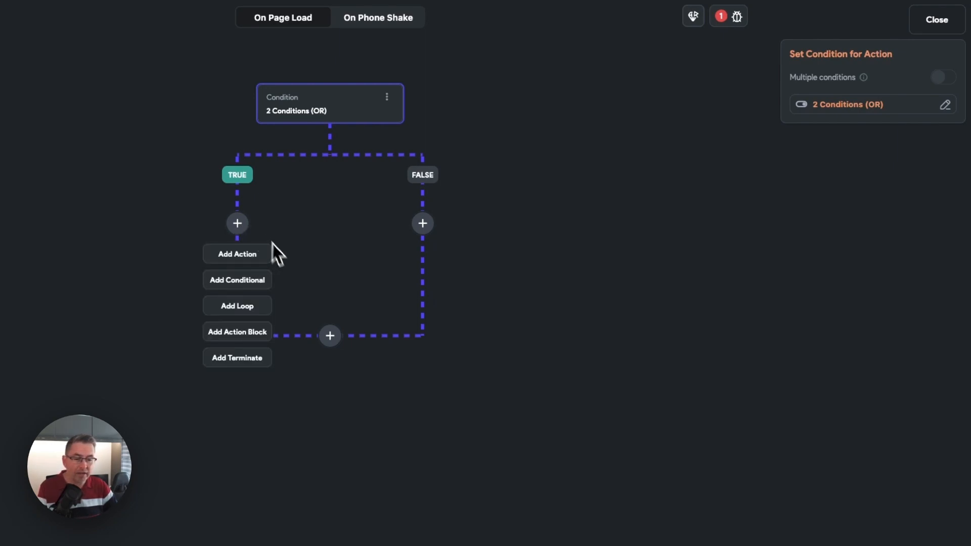
left_click(241, 256)
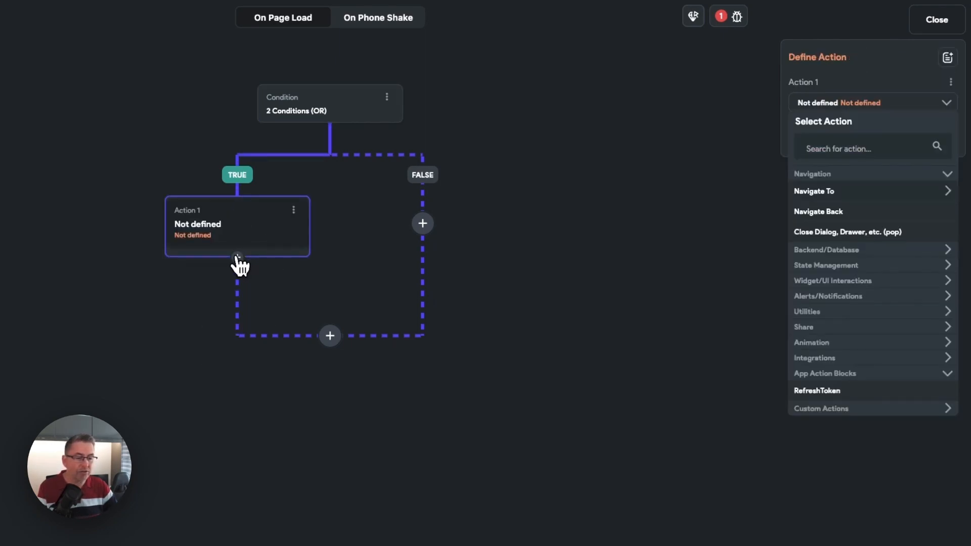
left_click(822, 198)
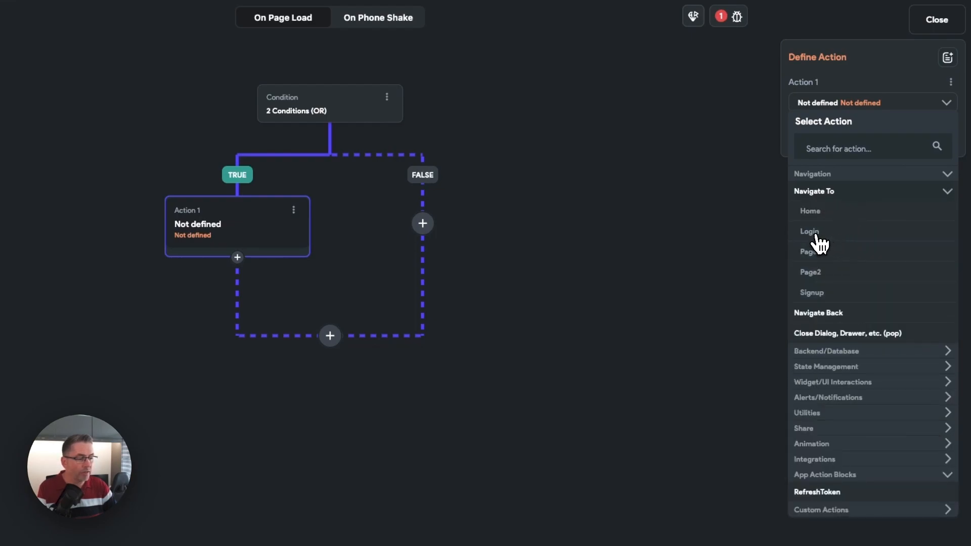
left_click(818, 233)
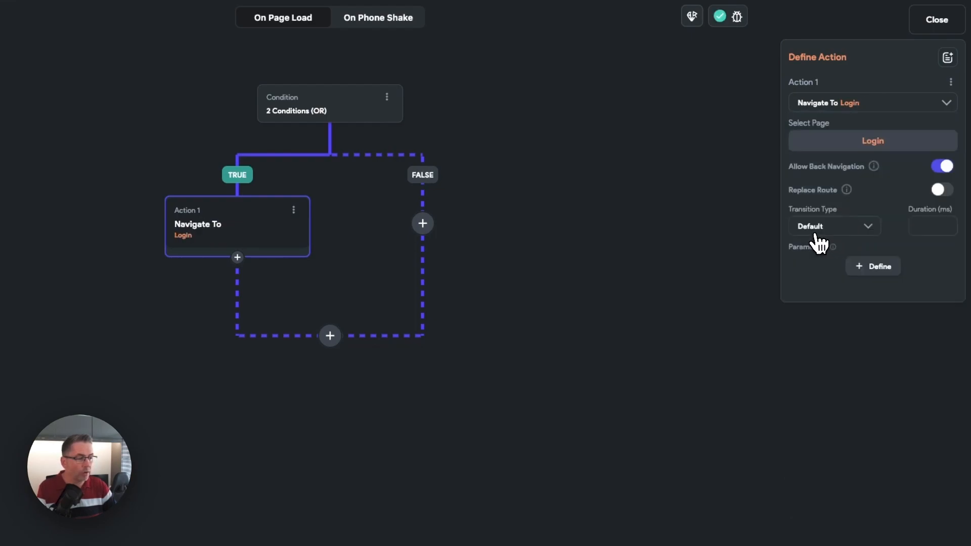
left_click(942, 168)
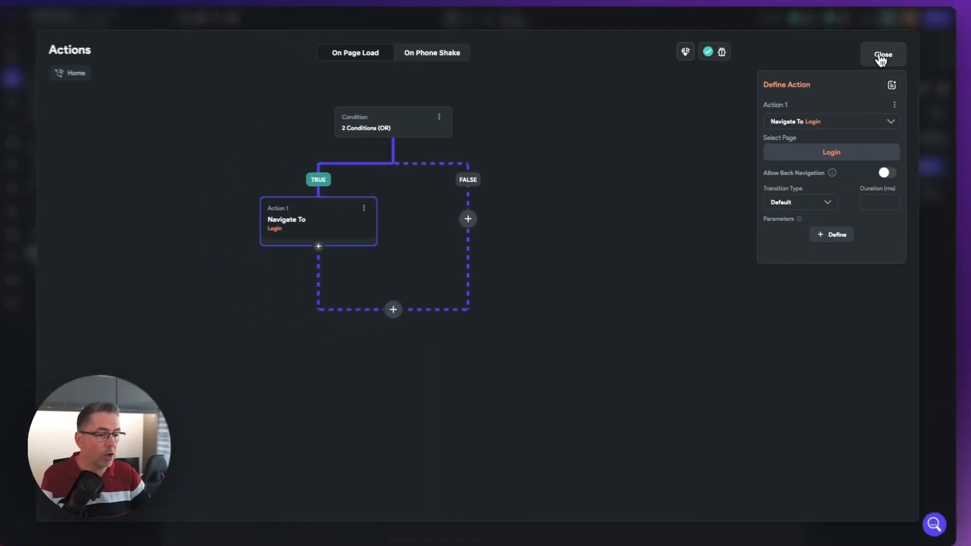
left_click(881, 57)
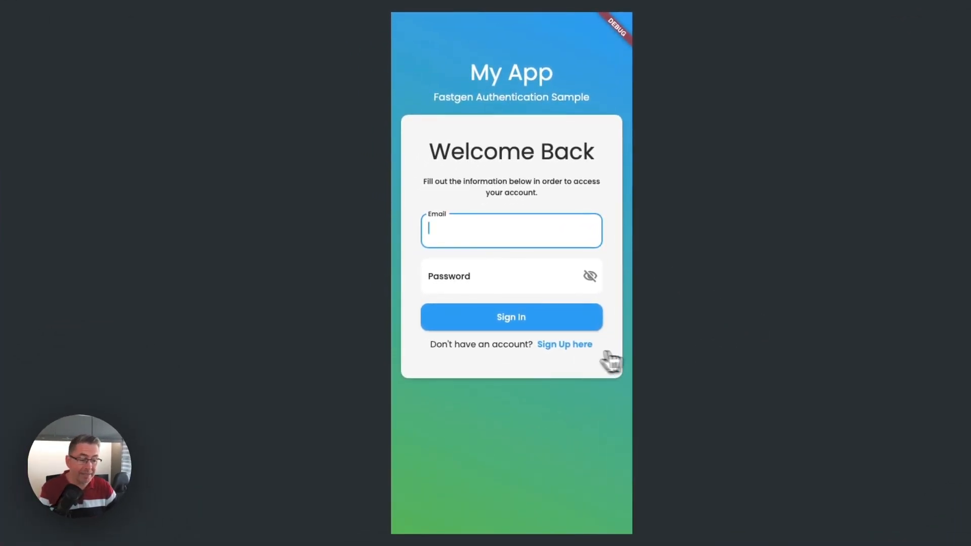
- Open the Create Account page from the test app's login page and enter the account's e-mail address
left_click(566, 347)
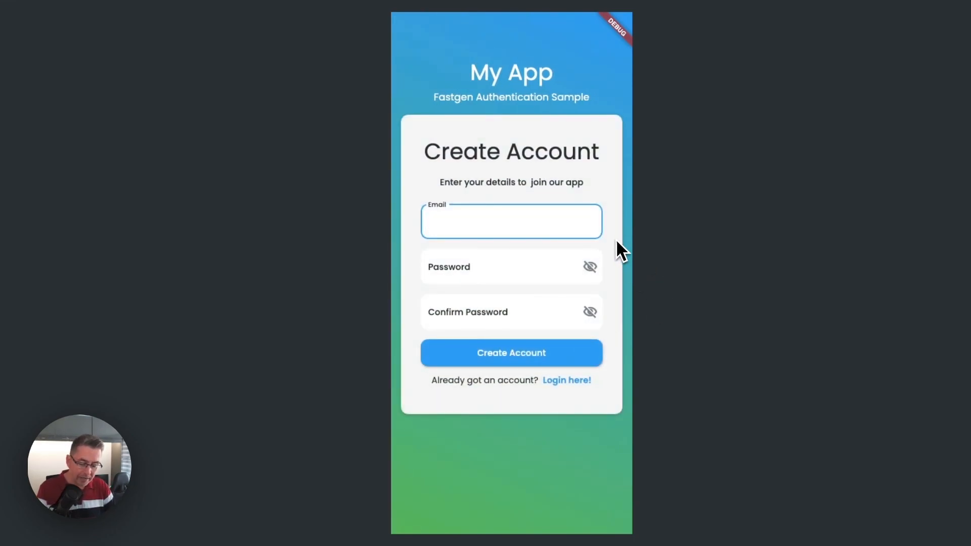
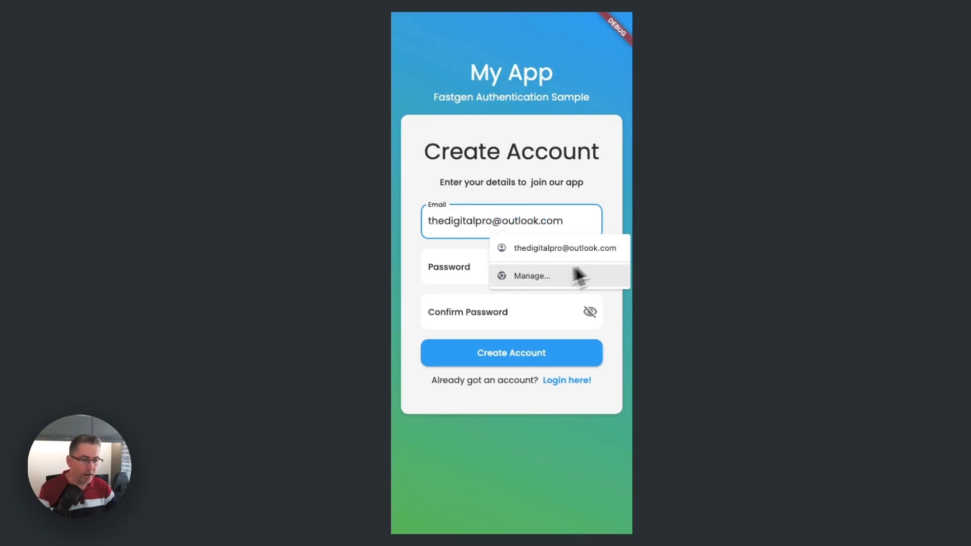
- Enter the account password, repeat it in the confirmation field, and create the account
left_click(466, 271)
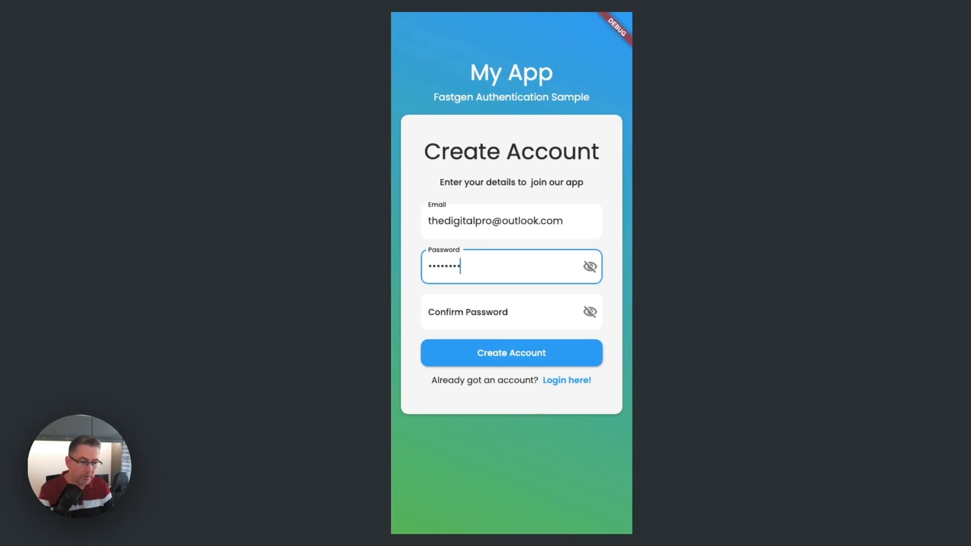
left_click(527, 312)
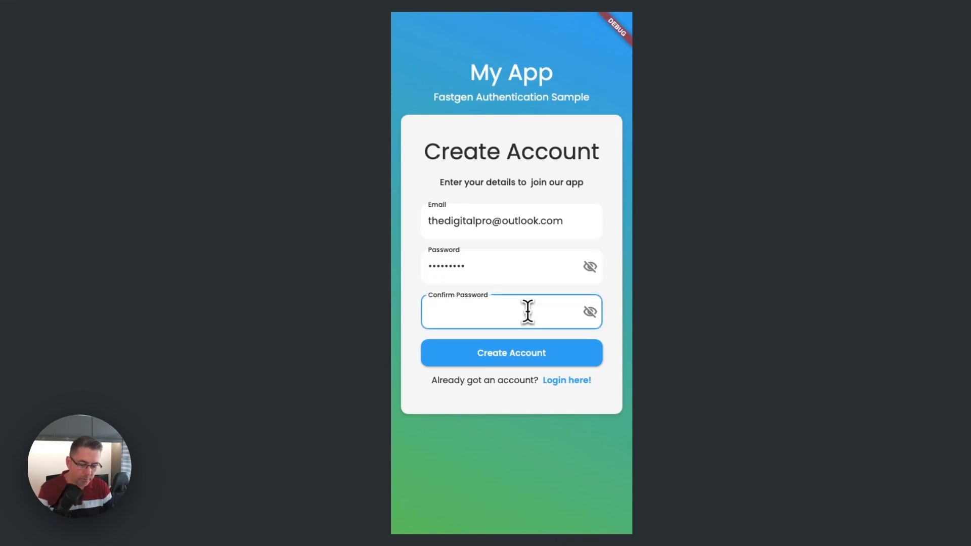
type("•••••")
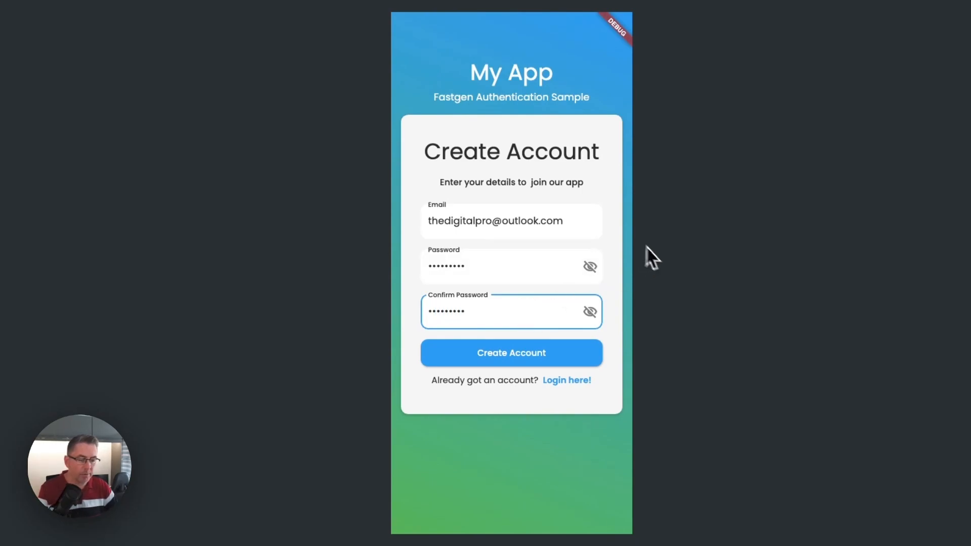
left_click(618, 245)
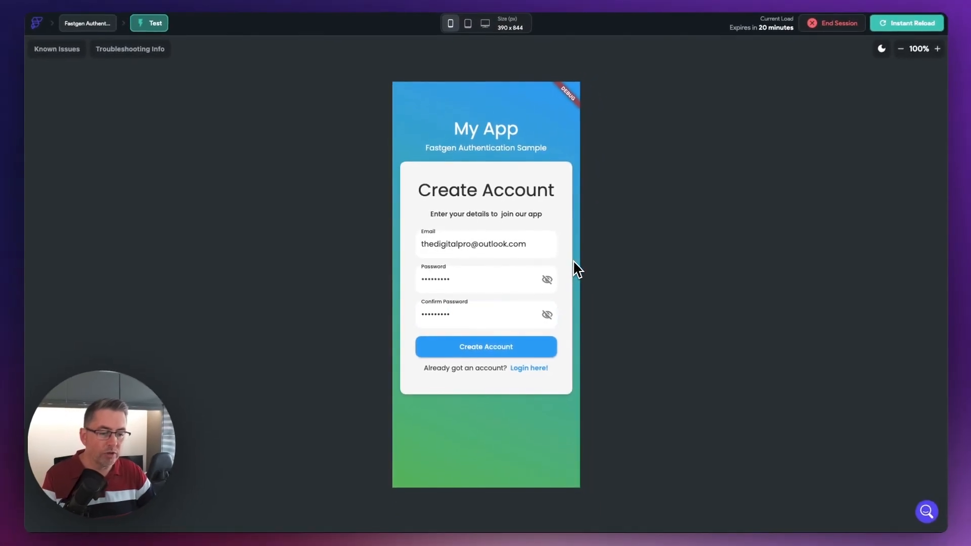
left_click(498, 348)
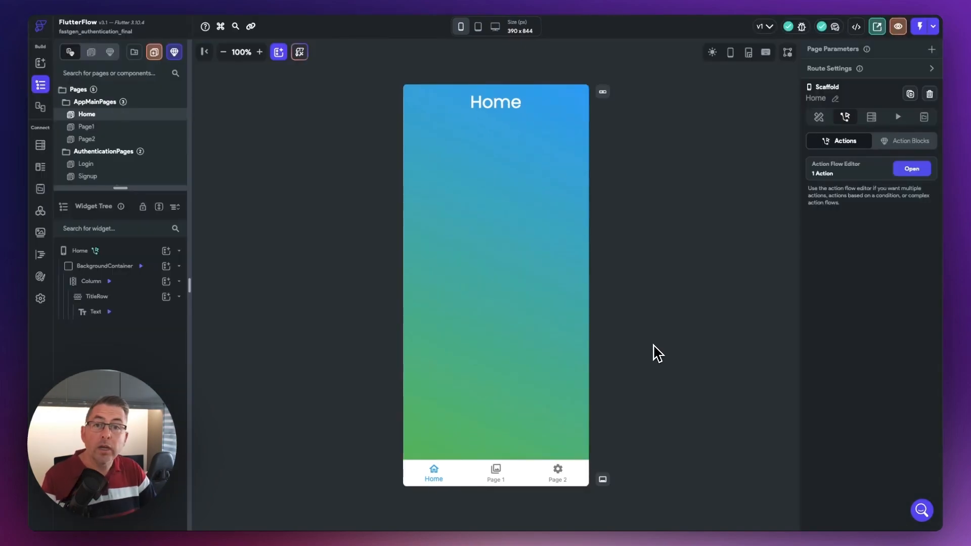
- Open Page2 in the FlutterFlow builder and add a Button widget to its Column
left_click(87, 140)
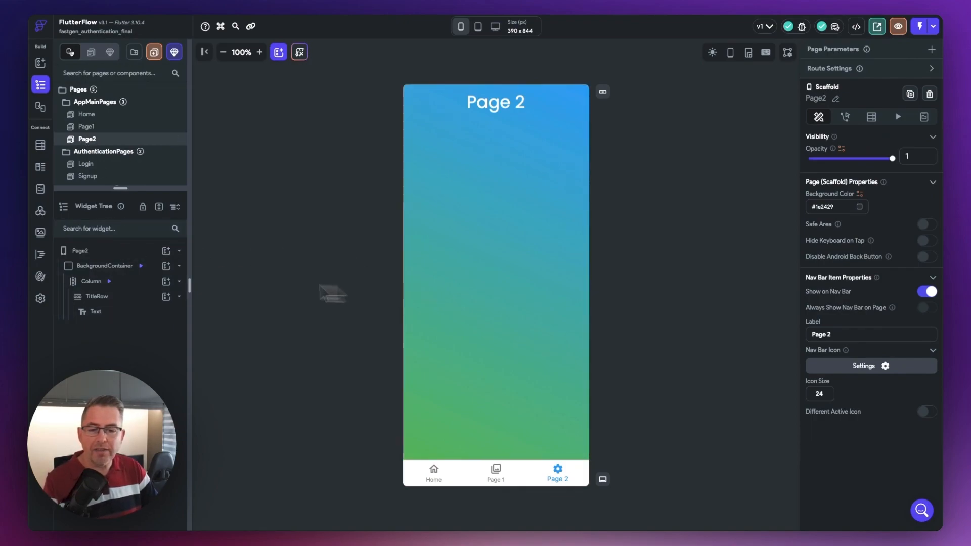
left_click(166, 283)
type("button")
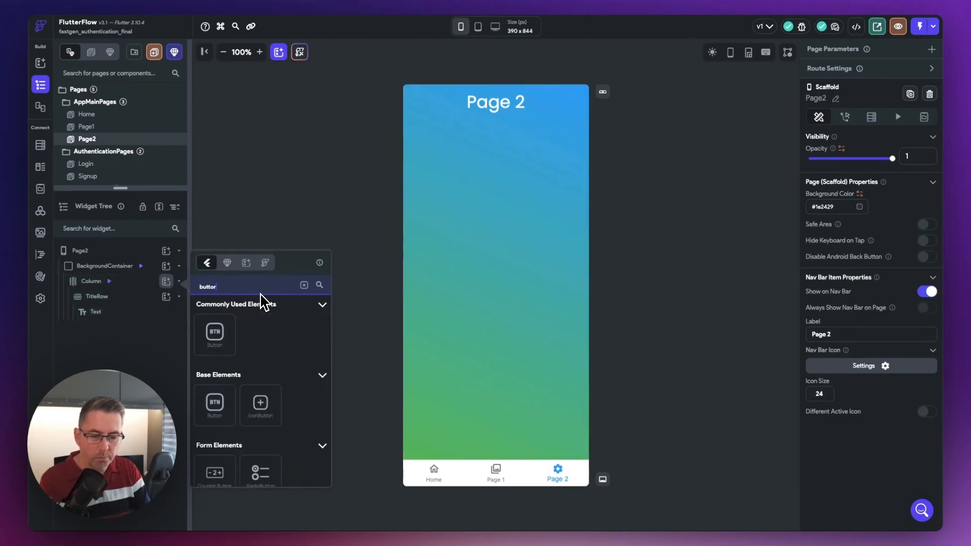
left_click(215, 334)
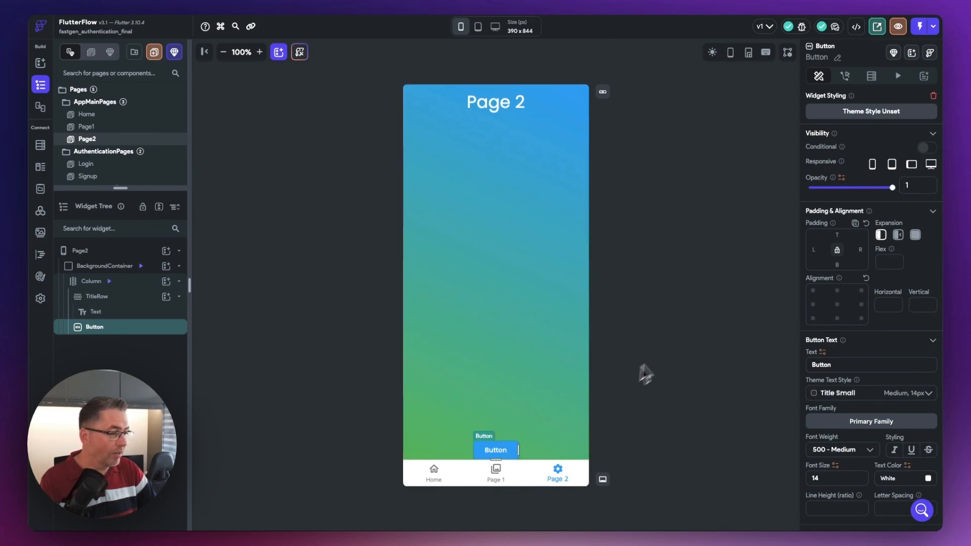
- Add an Update App State action to the new button's On Tap flow
left_click(846, 76)
left_click(912, 128)
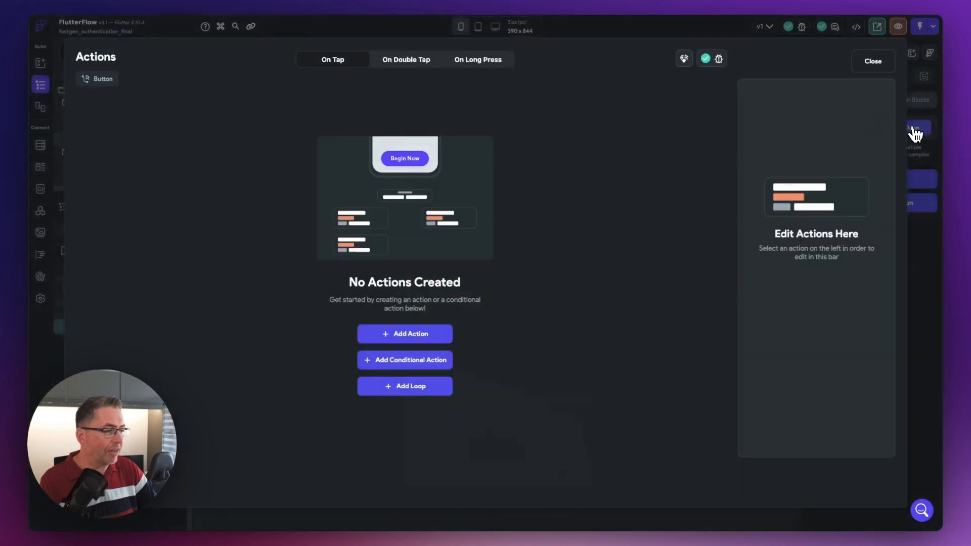
left_click(360, 379)
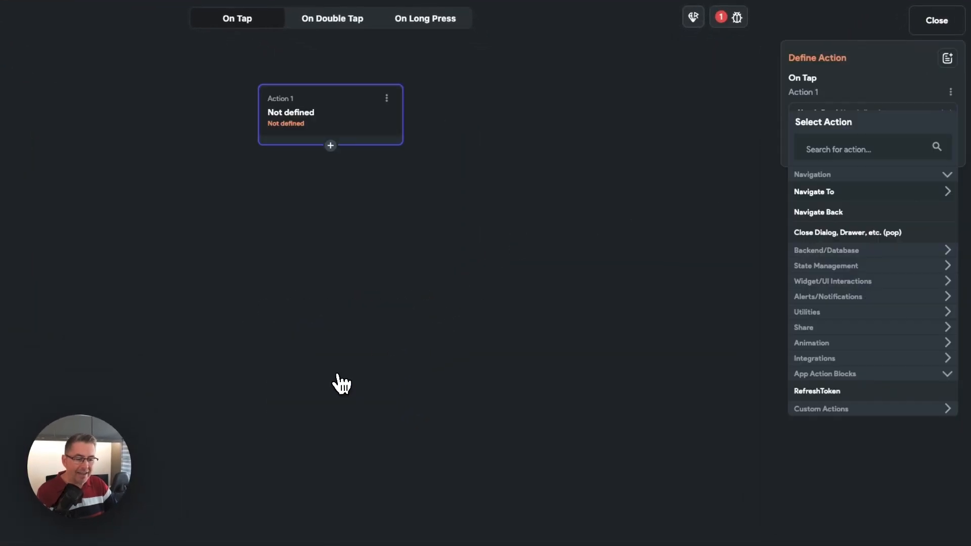
left_click(805, 151)
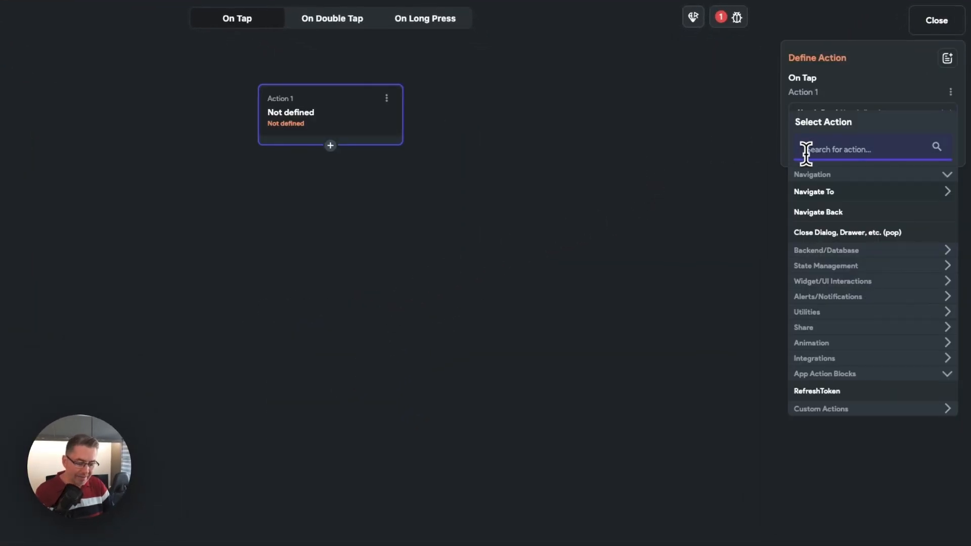
type("upd")
key("BackSpace")
key("BackSpace")
key("BackSpace")
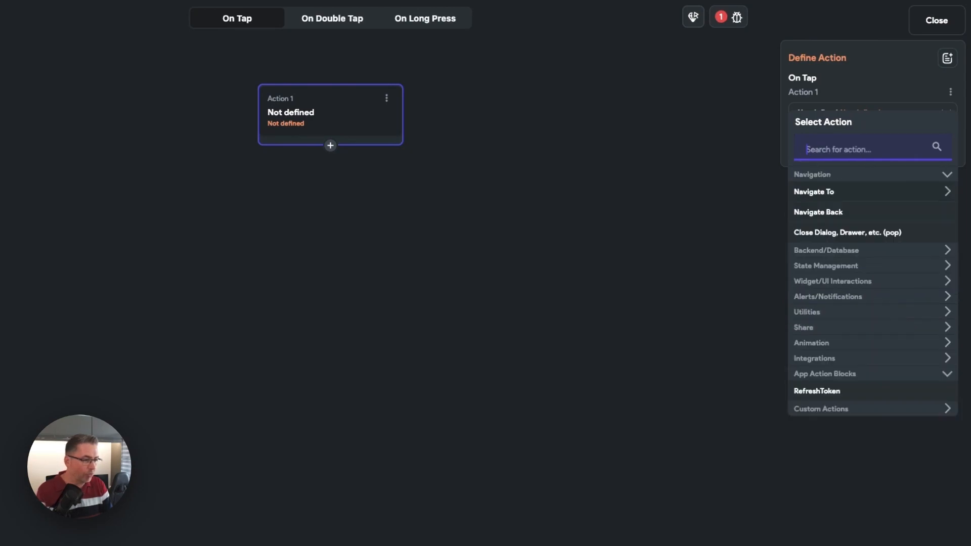
type("state")
left_click(834, 192)
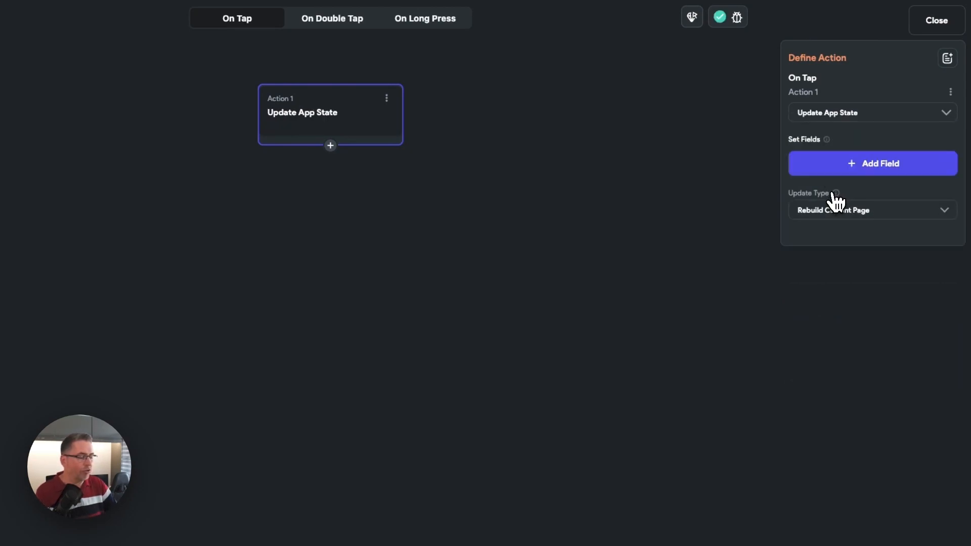
- Add the token field to the Update App State action with the update type Clear Value
left_click(860, 167)
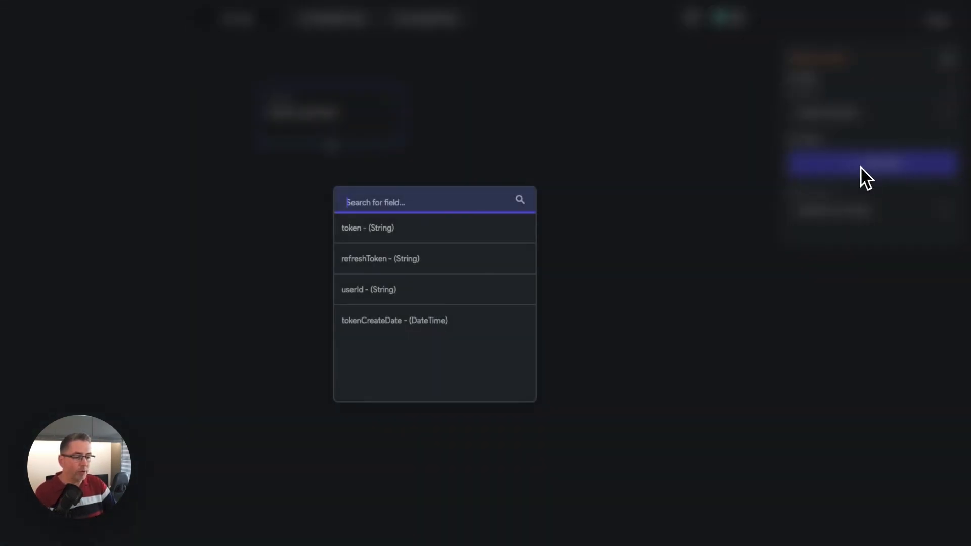
left_click(360, 230)
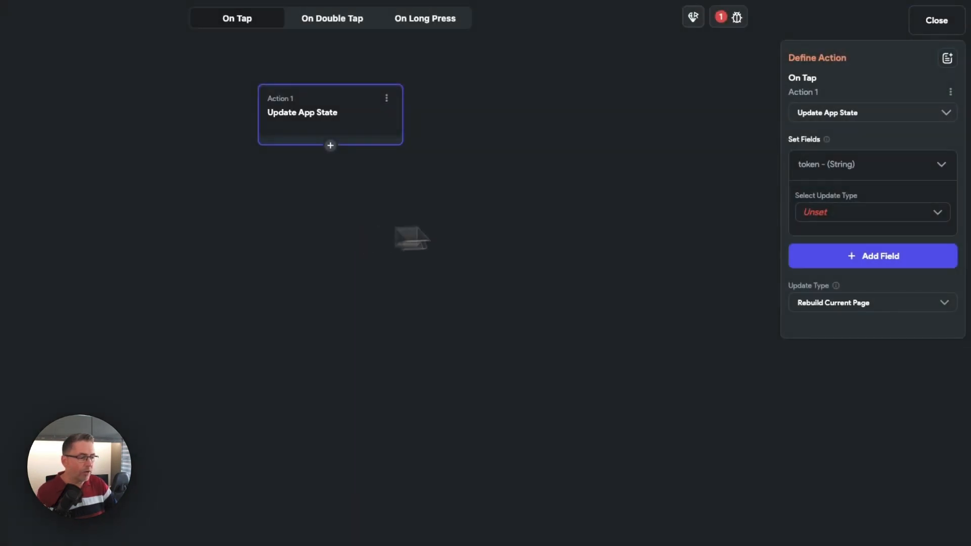
left_click(852, 221)
left_click(842, 244)
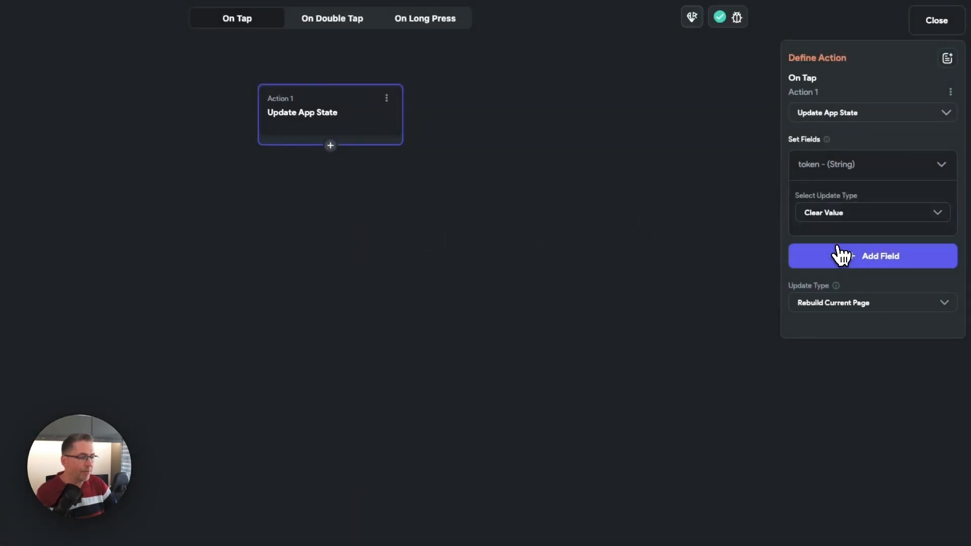
- Add the refreshToken field to the Update App State action with the update type Clear Value
left_click(867, 263)
left_click(377, 260)
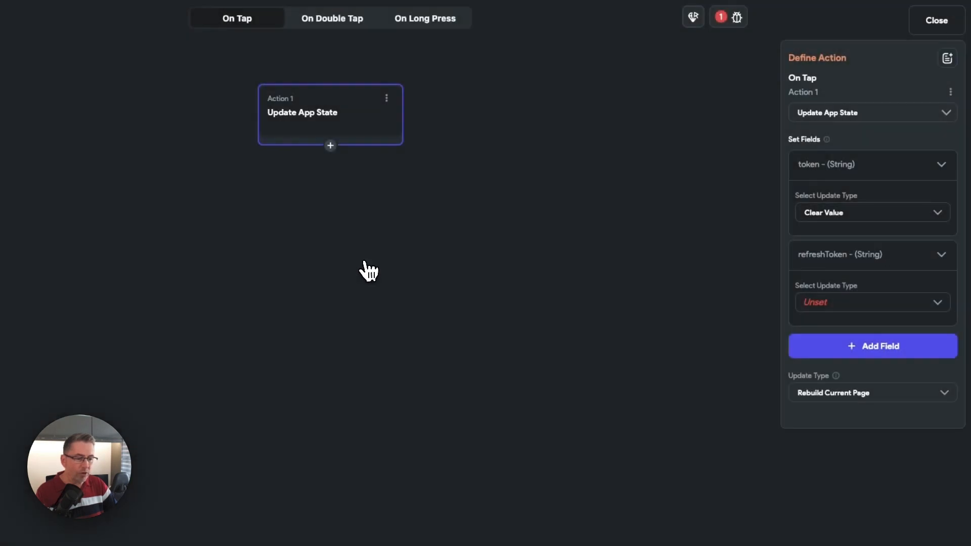
left_click(837, 304)
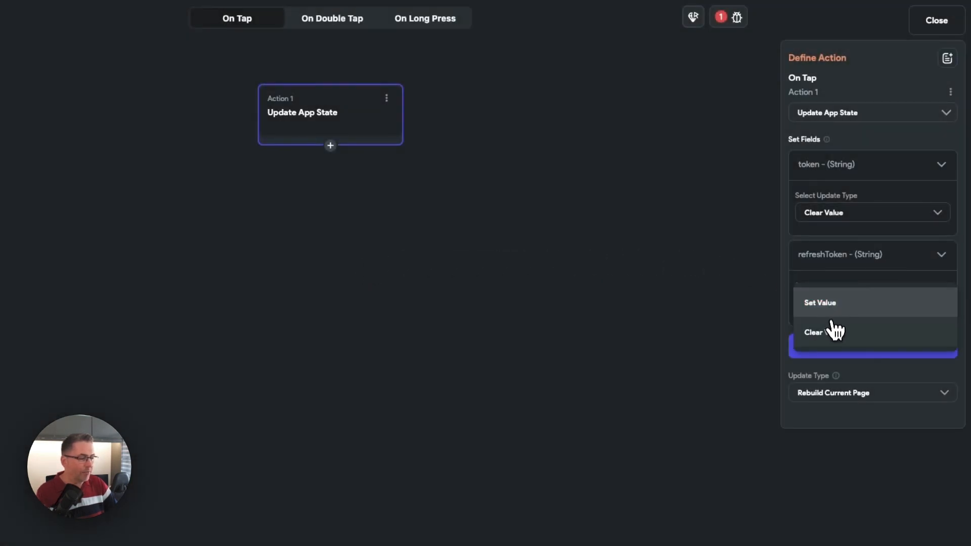
left_click(829, 334)
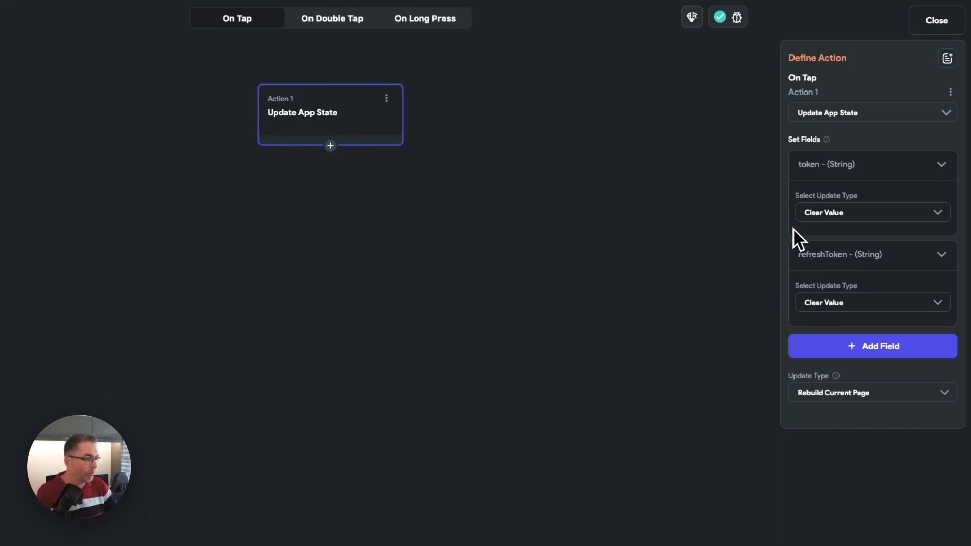
- Add a second action that navigates to the Login page with back navigation disallowed, and close the action flow editor
left_click(330, 147)
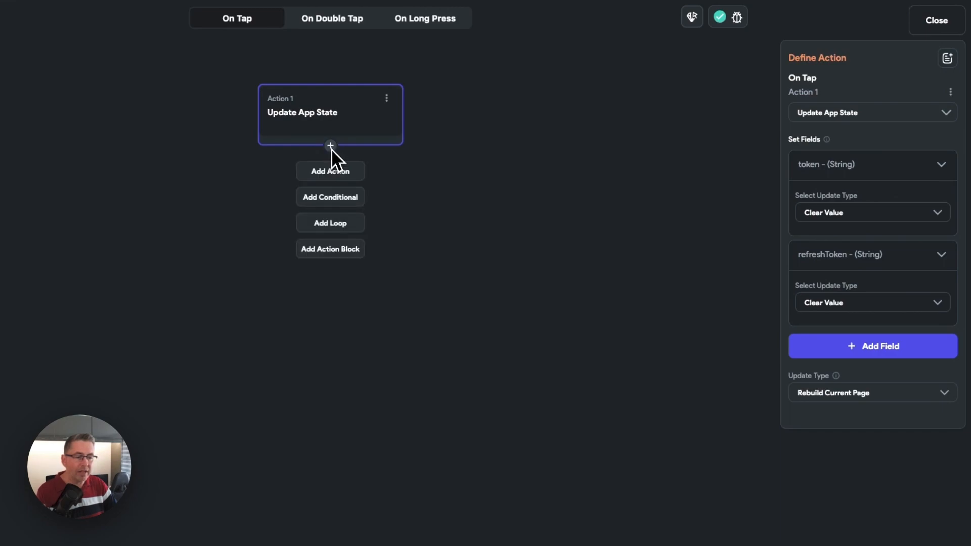
left_click(329, 174)
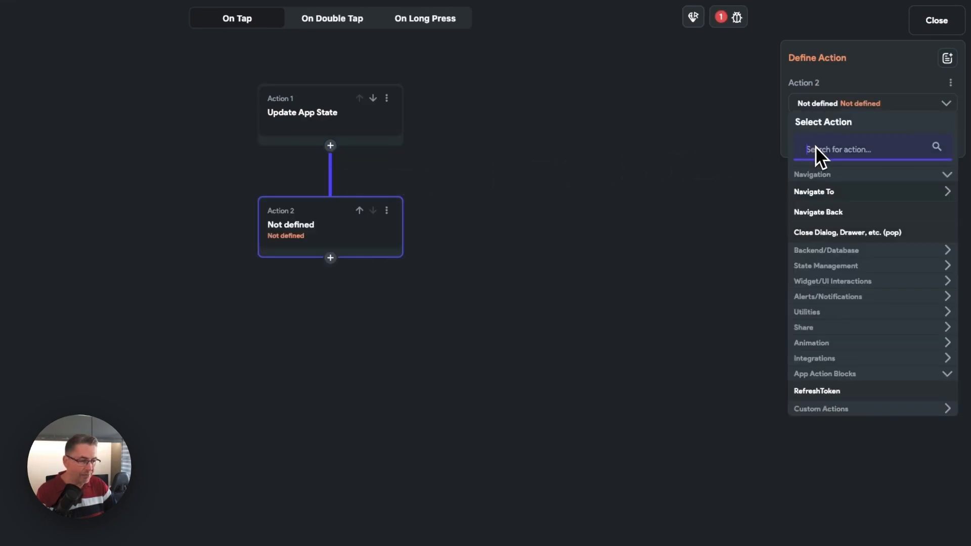
left_click(828, 200)
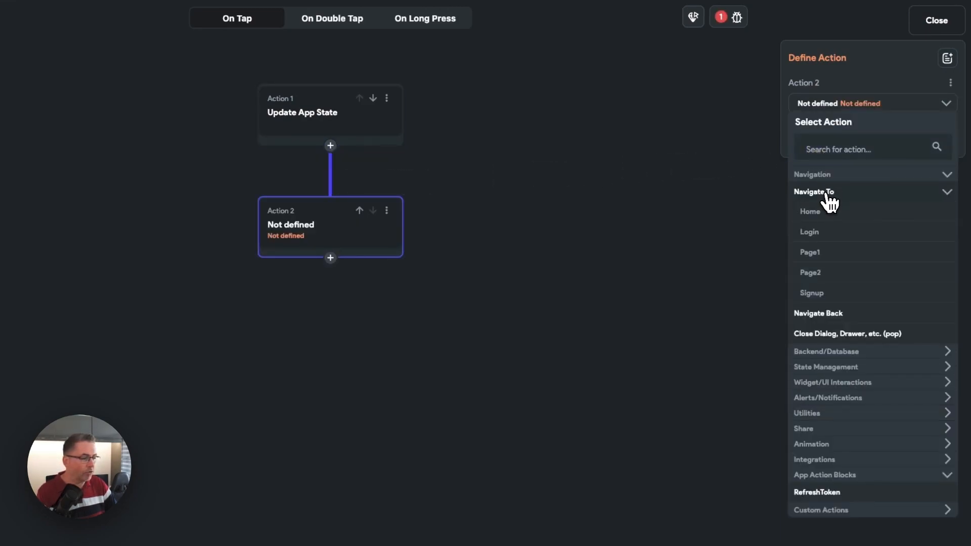
left_click(812, 232)
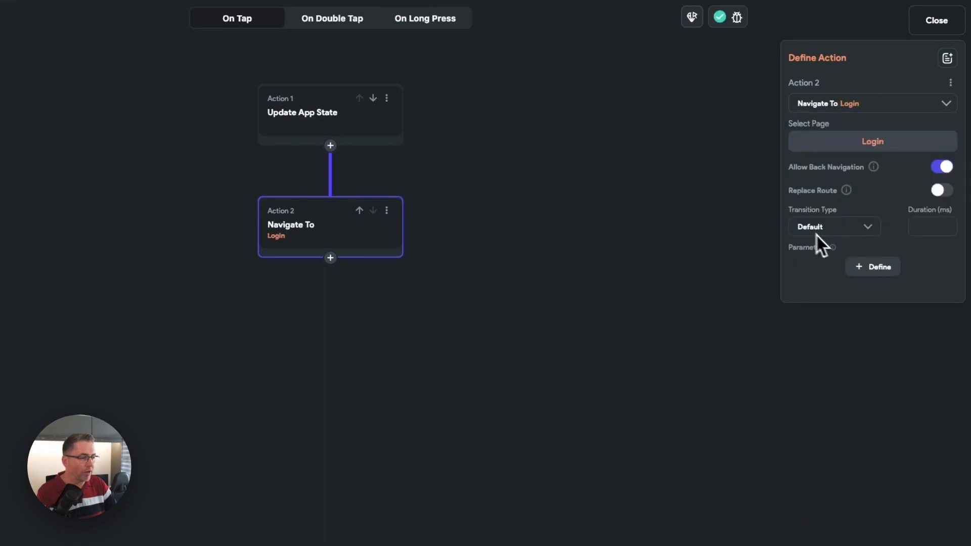
left_click(943, 168)
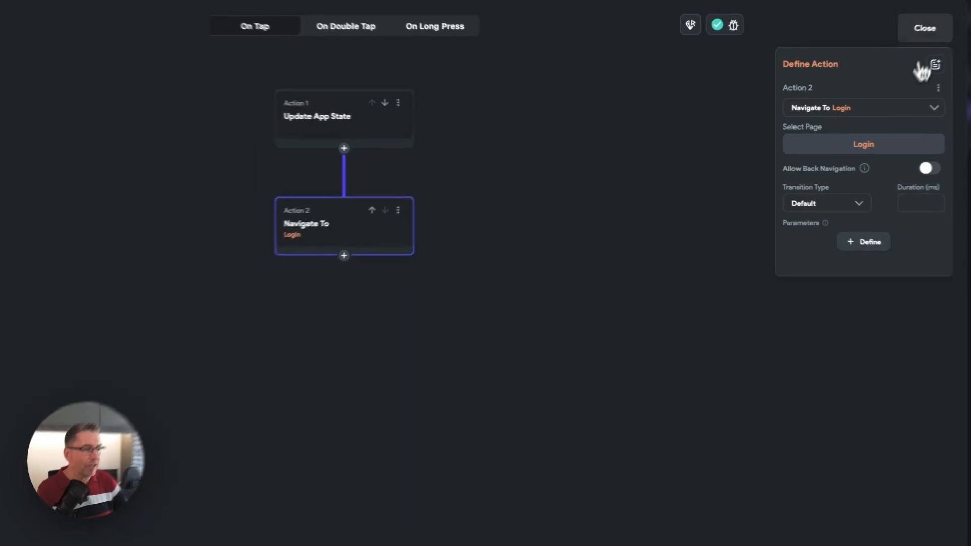
left_click(937, 20)
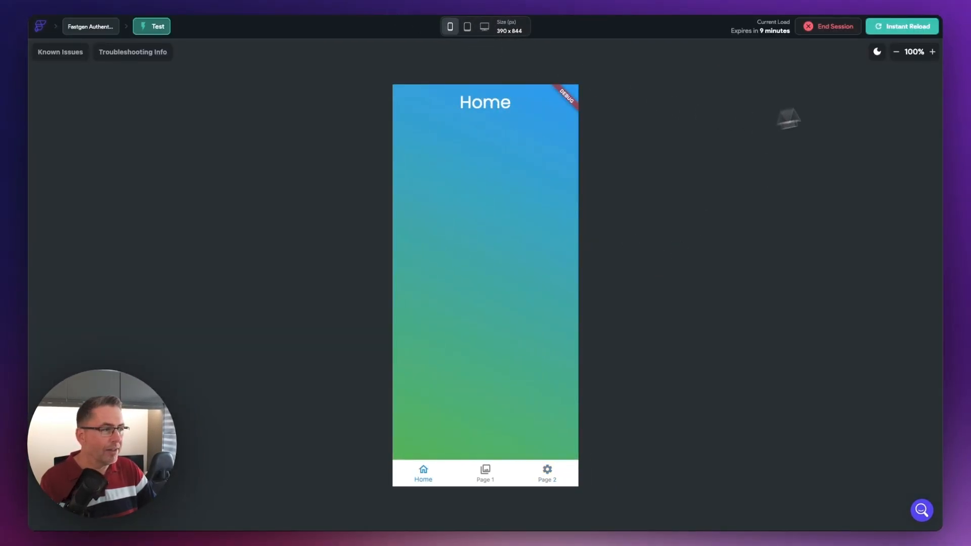
- Reload the running test session, go to Page 2 and trigger its new button to test signing out
left_click(896, 30)
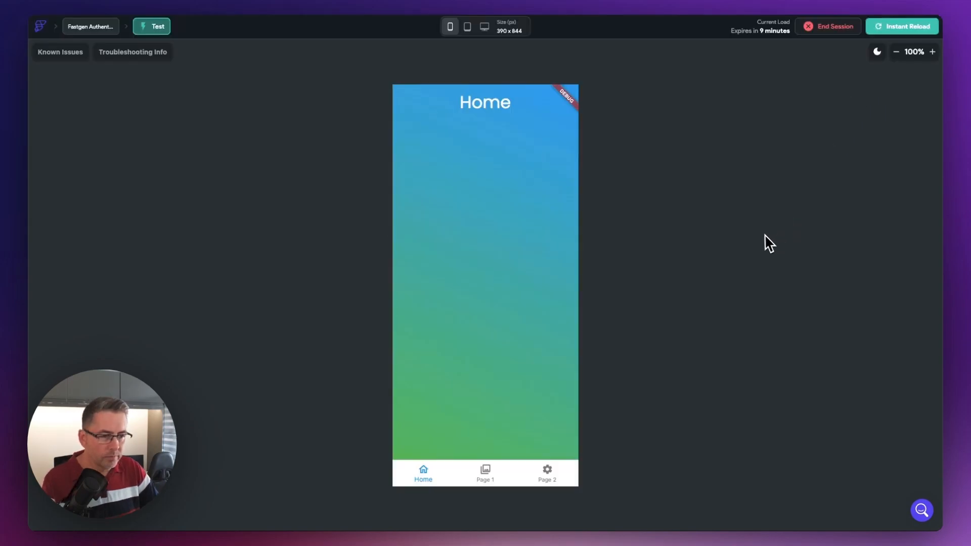
left_click(547, 473)
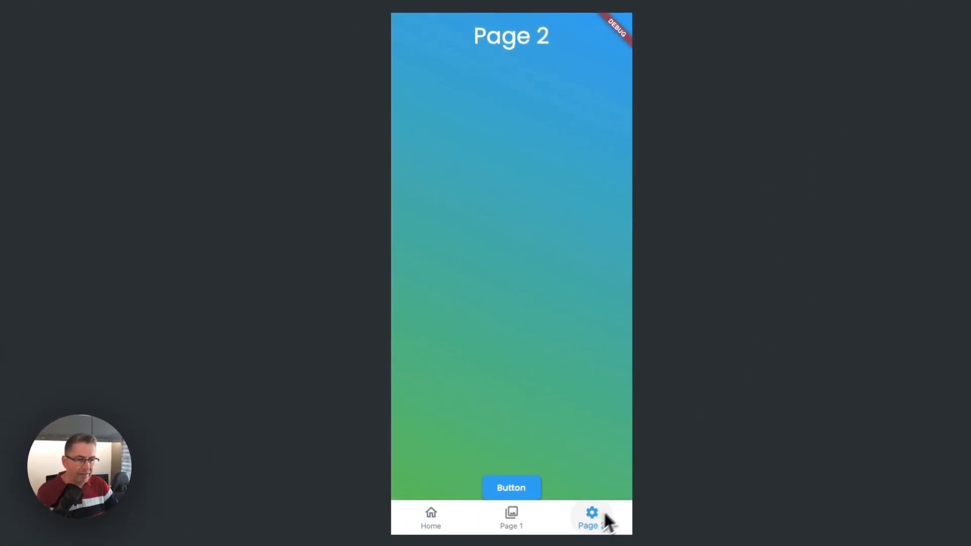
left_click(513, 490)
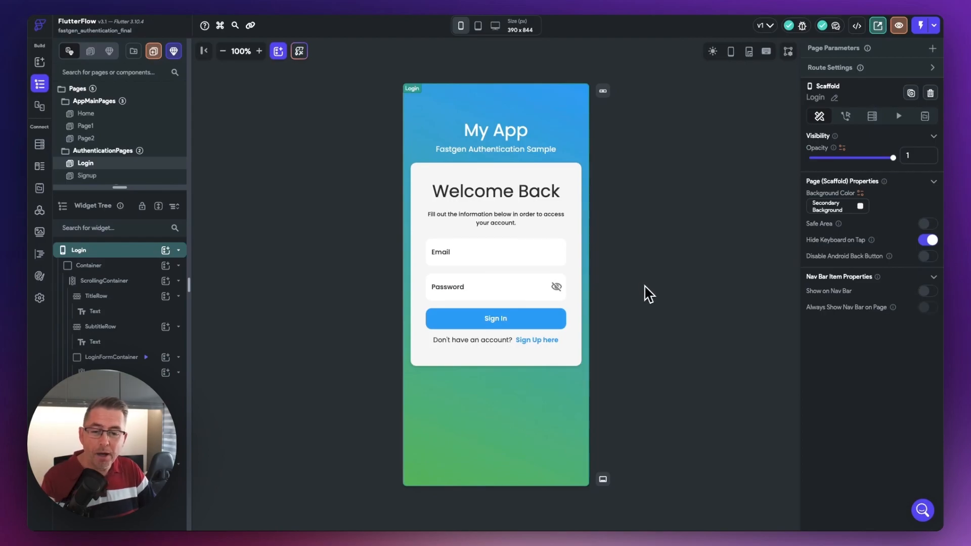
- Create an API call named Sign In in the Fastgen Auth group with the endpoint /auth/signin
left_click(40, 212)
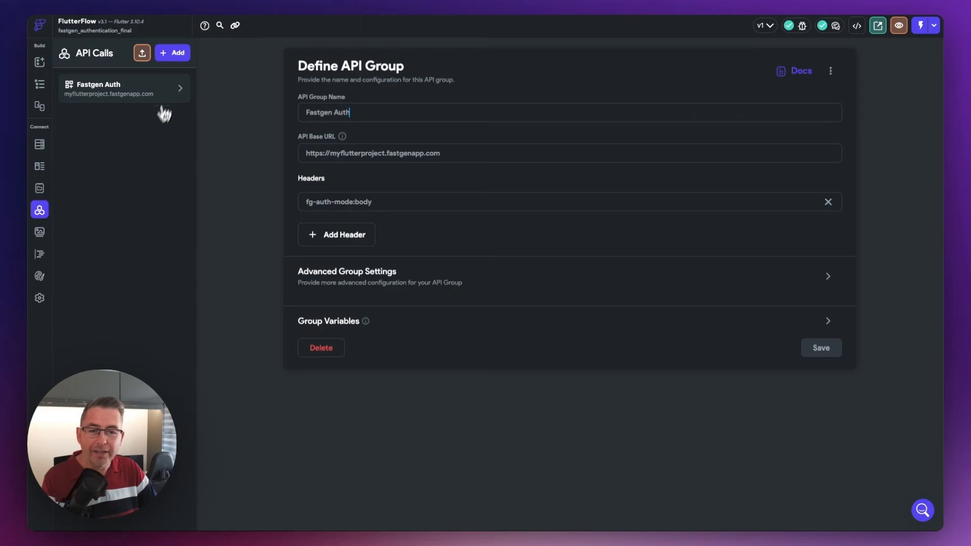
left_click(181, 89)
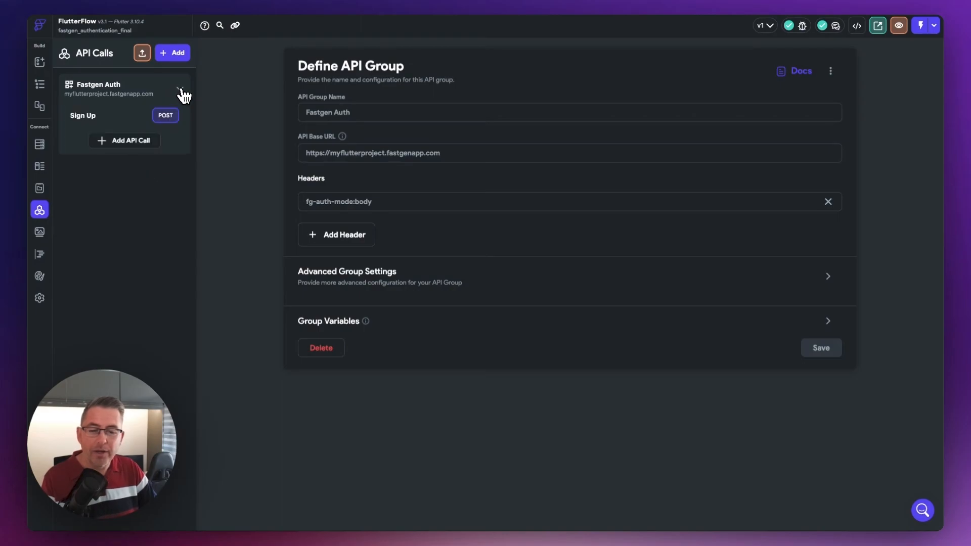
left_click(121, 144)
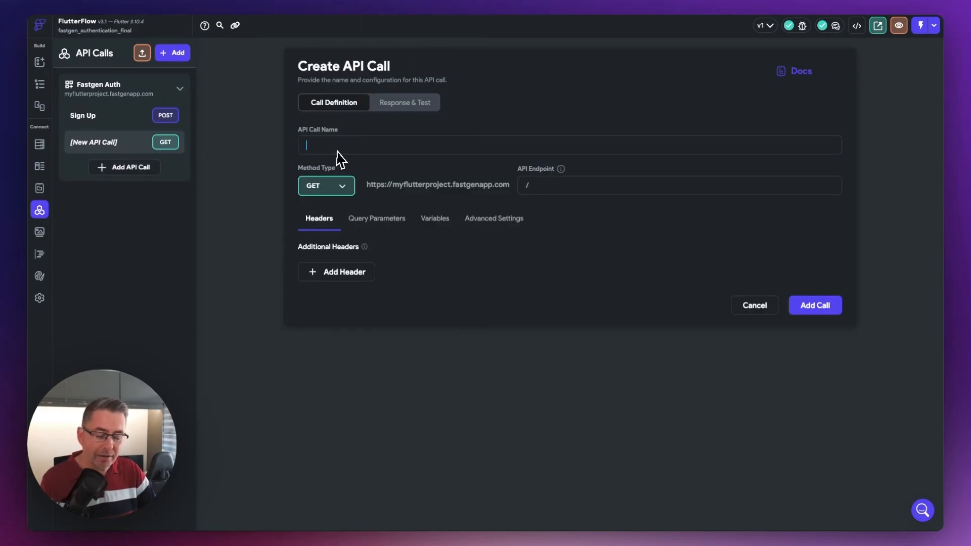
type("Sign In")
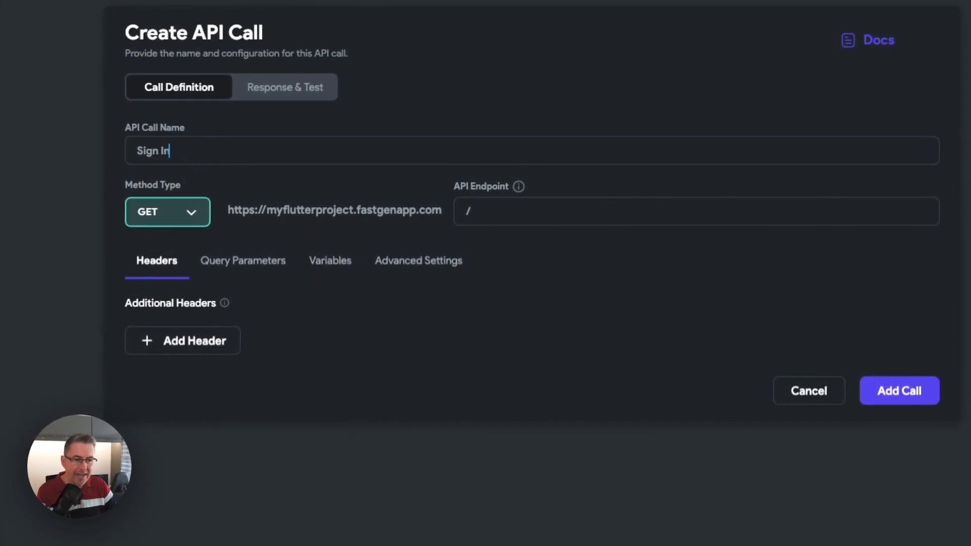
left_click(501, 217)
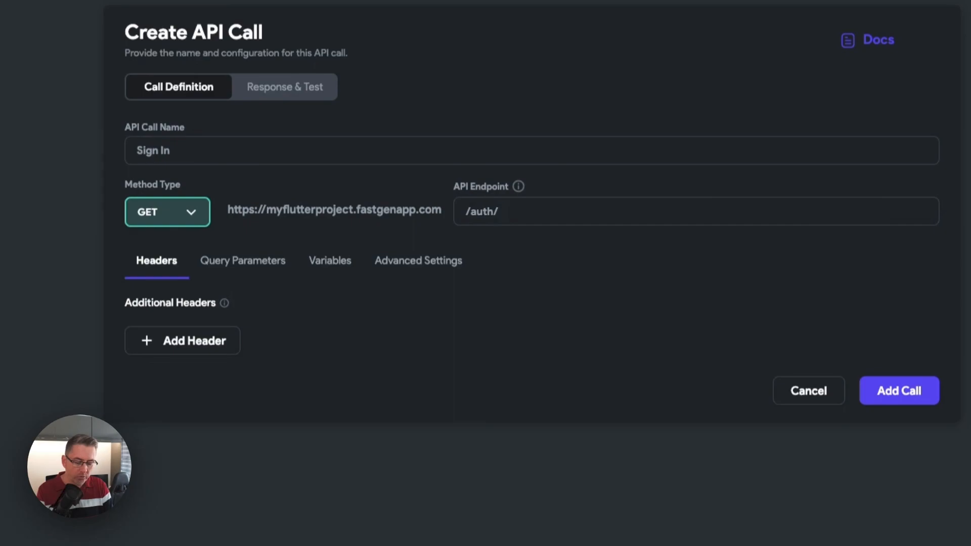
type("auth/signin")
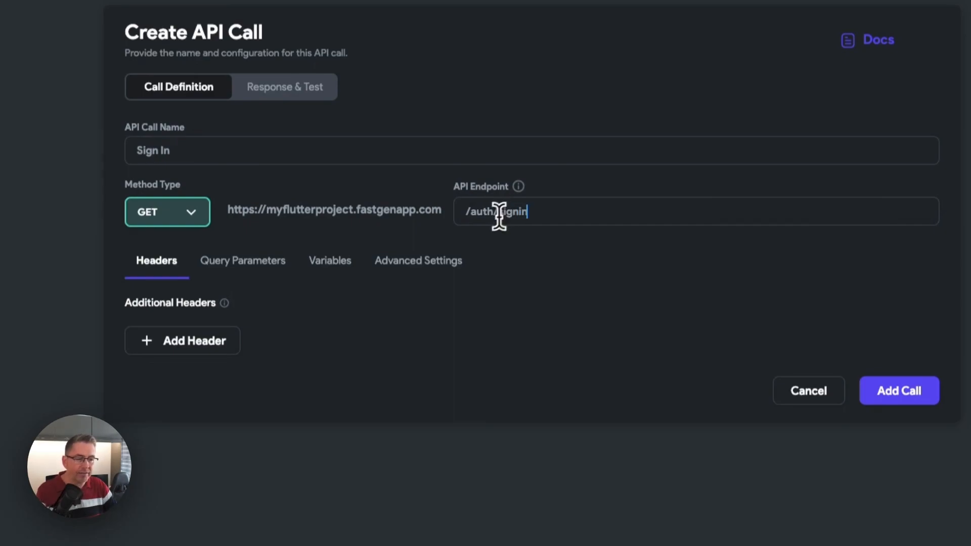
- Add two String variables, email_address and password, to the Sign In API call
left_click(331, 265)
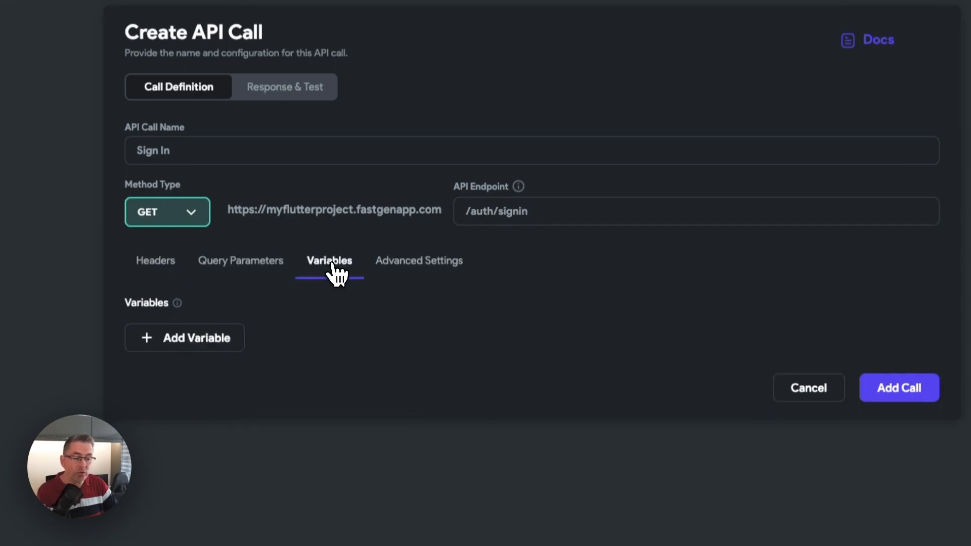
left_click(180, 344)
type("email_address")
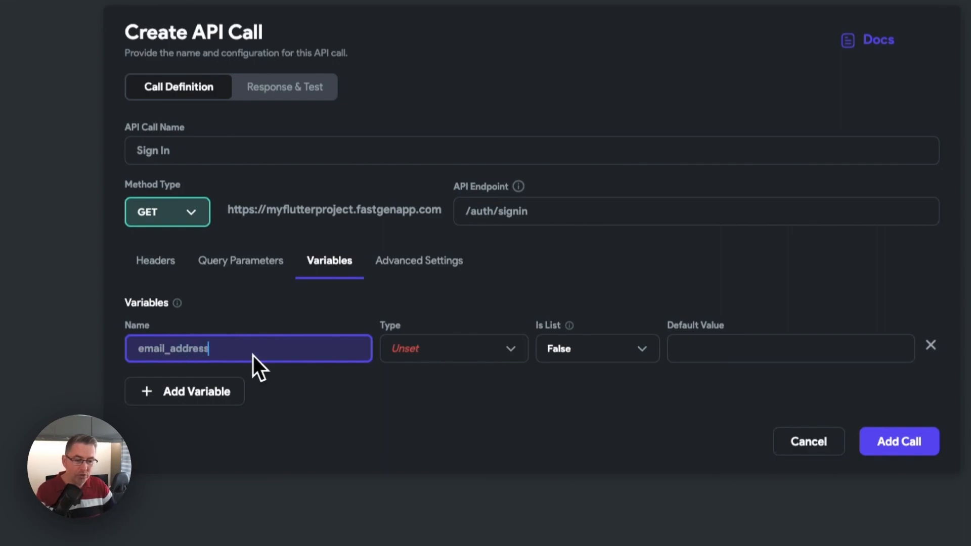
left_click(205, 393)
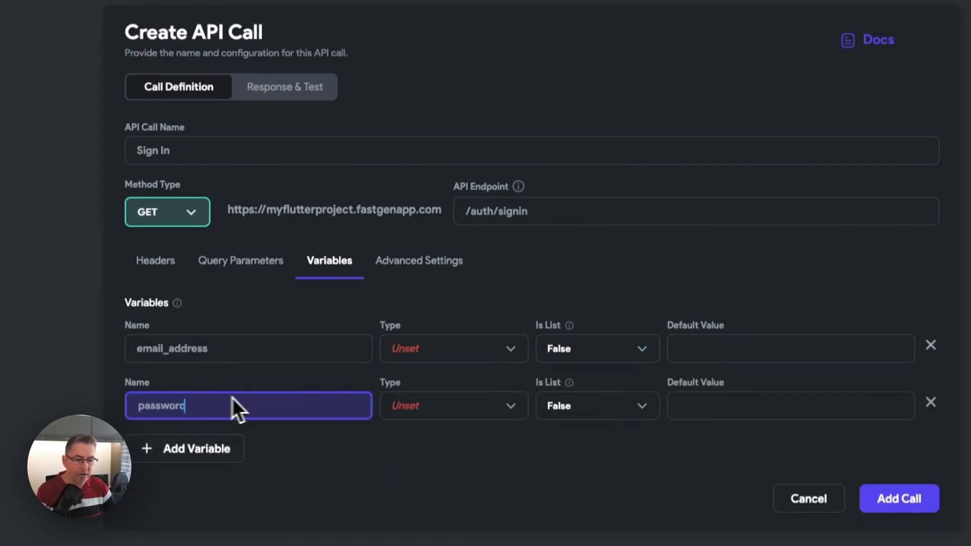
left_click(439, 354)
left_click(443, 363)
left_click(442, 408)
left_click(431, 410)
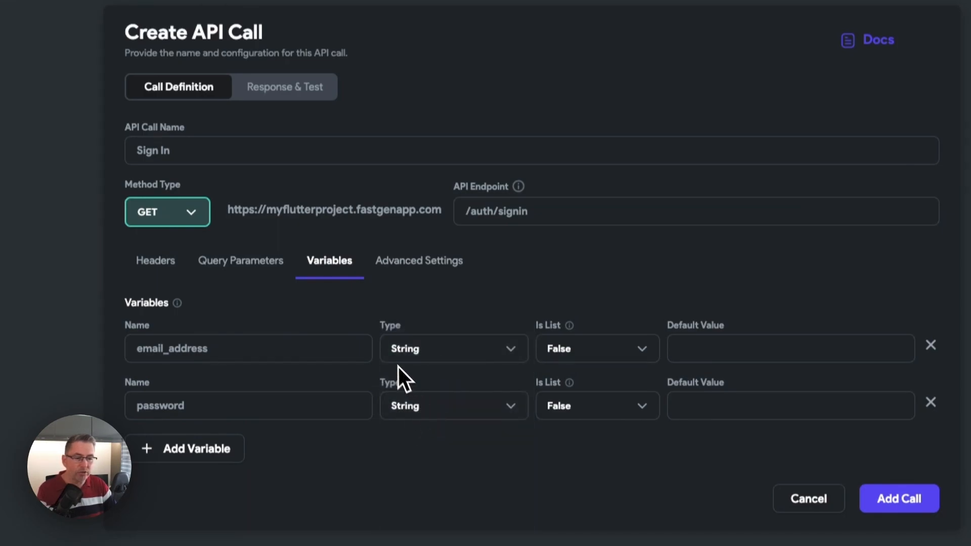
- Set the Sign In call's method type to POST and add the call to the group
left_click(192, 213)
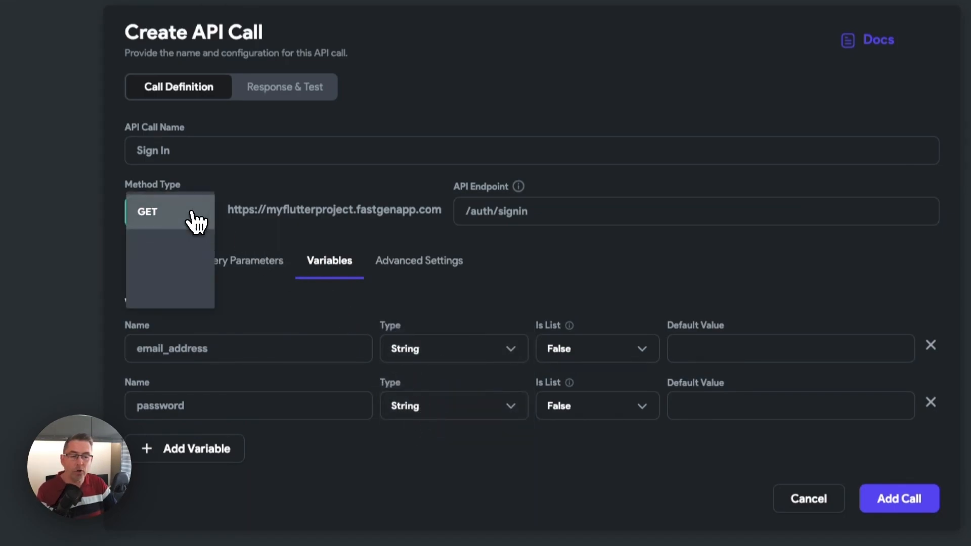
left_click(166, 252)
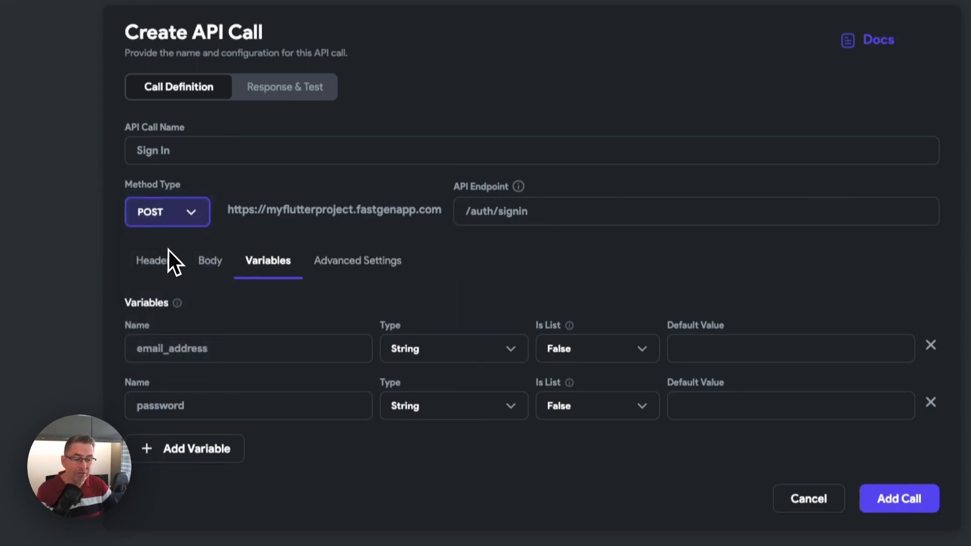
left_click(895, 504)
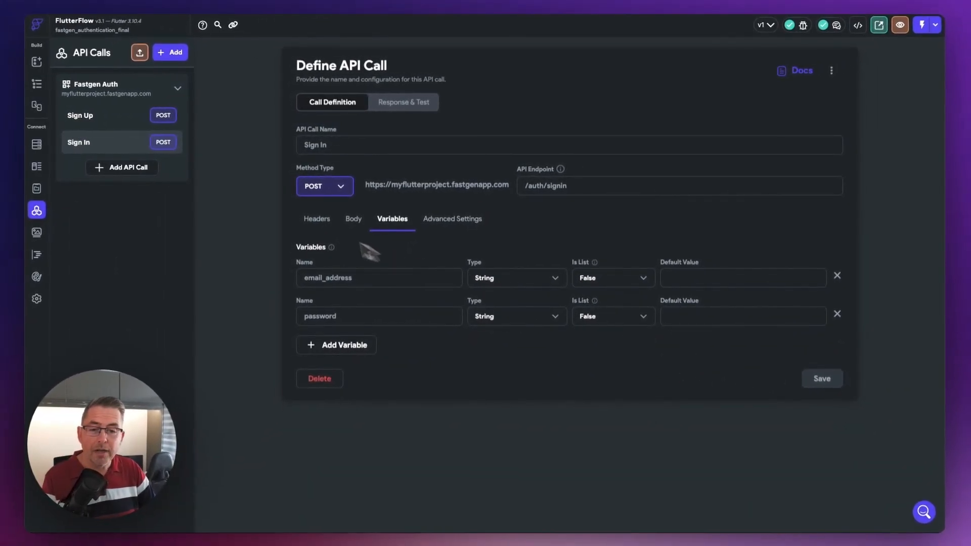
- Copy the whole JSON request body from the Sign Up API call
left_click(94, 118)
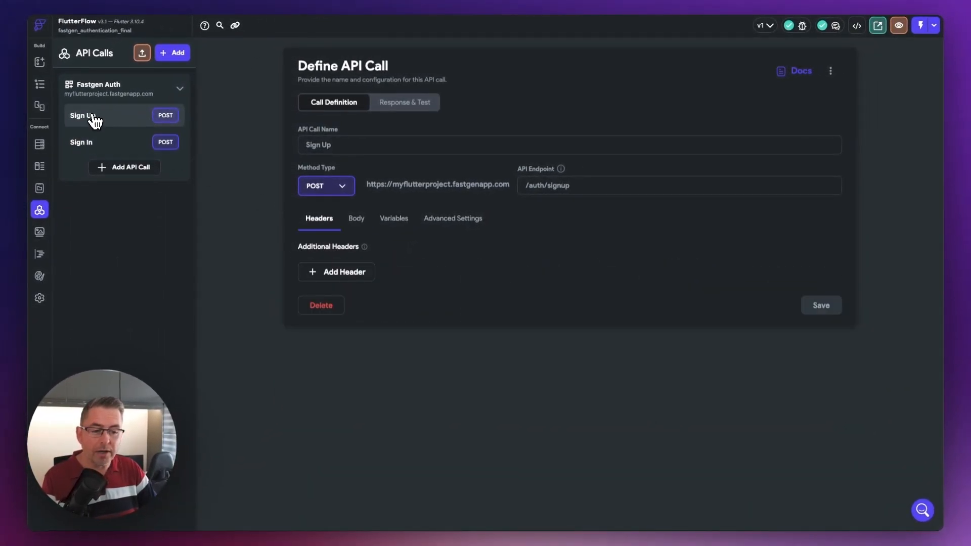
left_click(359, 220)
left_click_drag(329, 481, 316, 328)
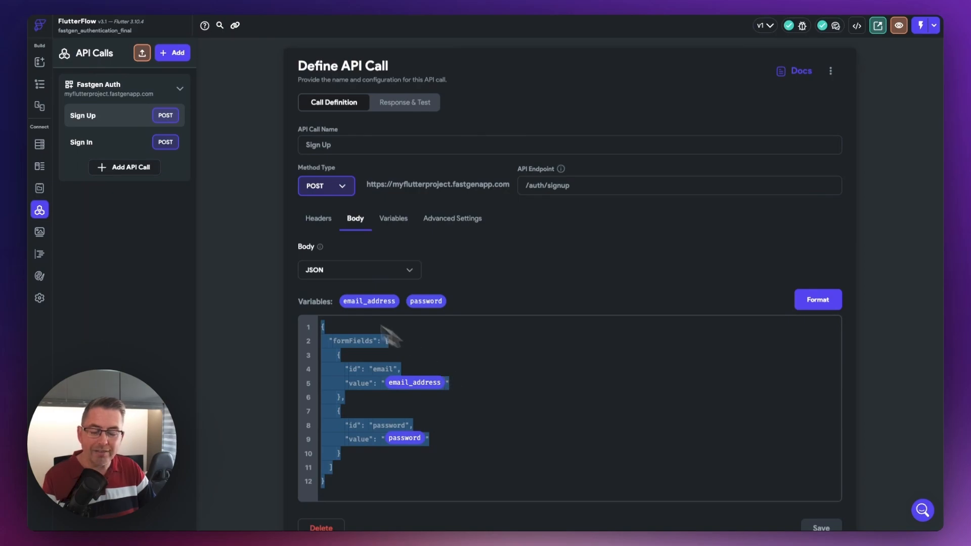
- Set the Sign In call's body to JSON, replace its content with the copied Sign Up body, and save the call
left_click(90, 146)
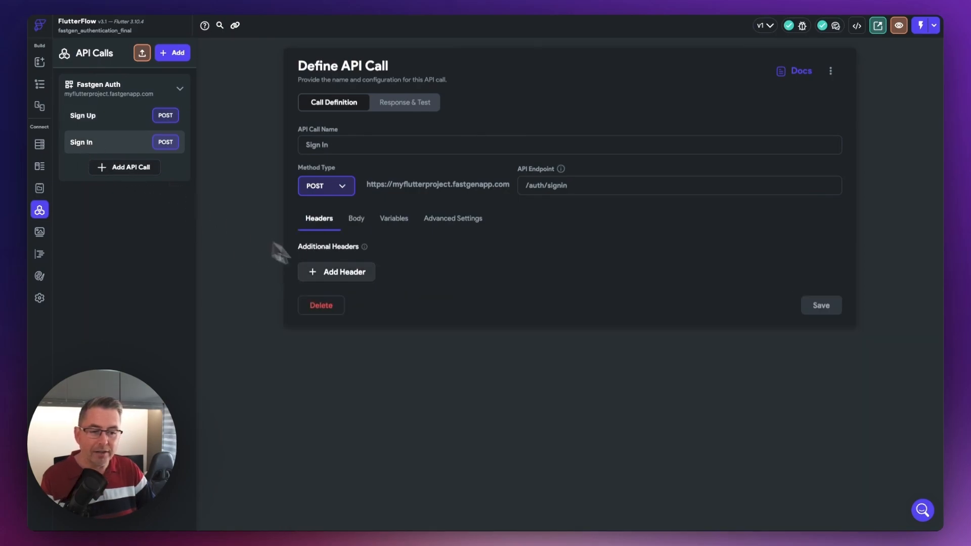
left_click(357, 222)
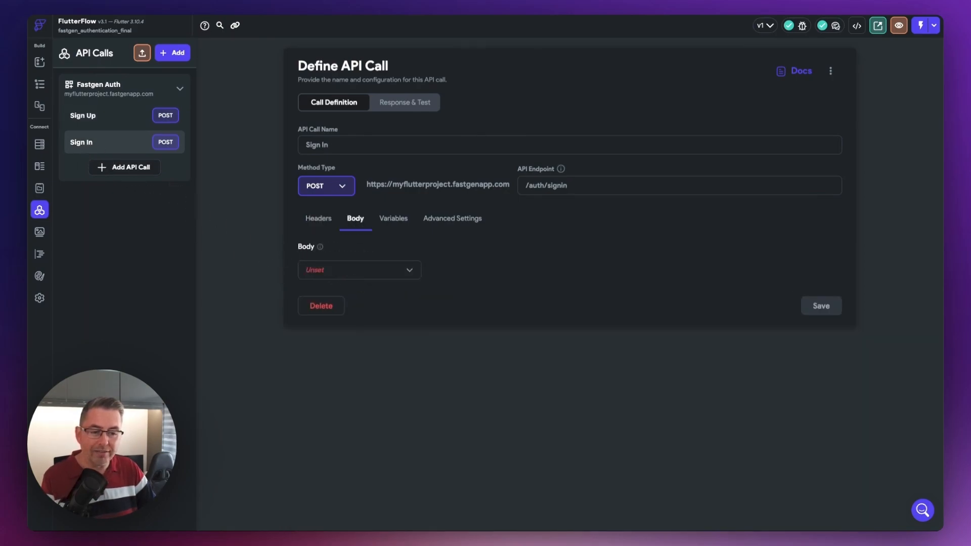
left_click(353, 277)
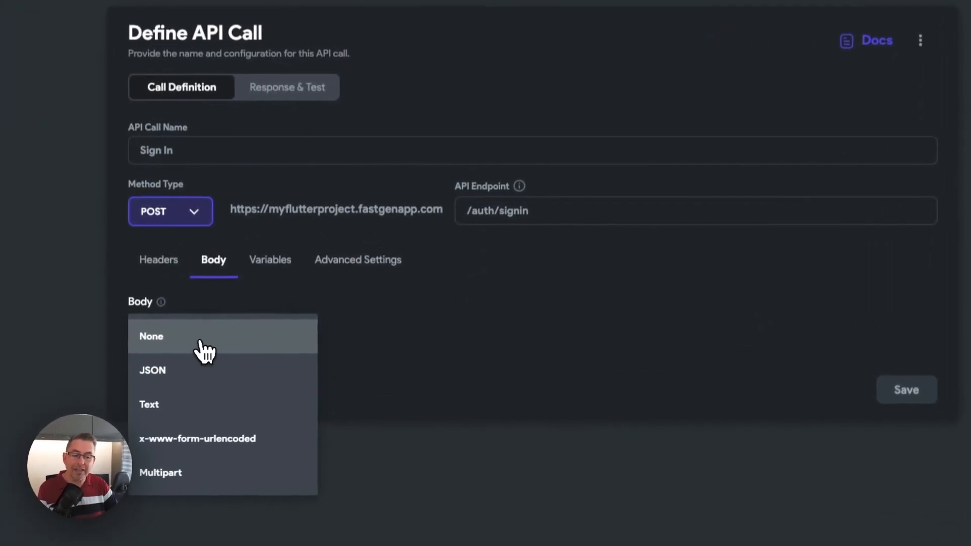
left_click(185, 374)
double_click(164, 424)
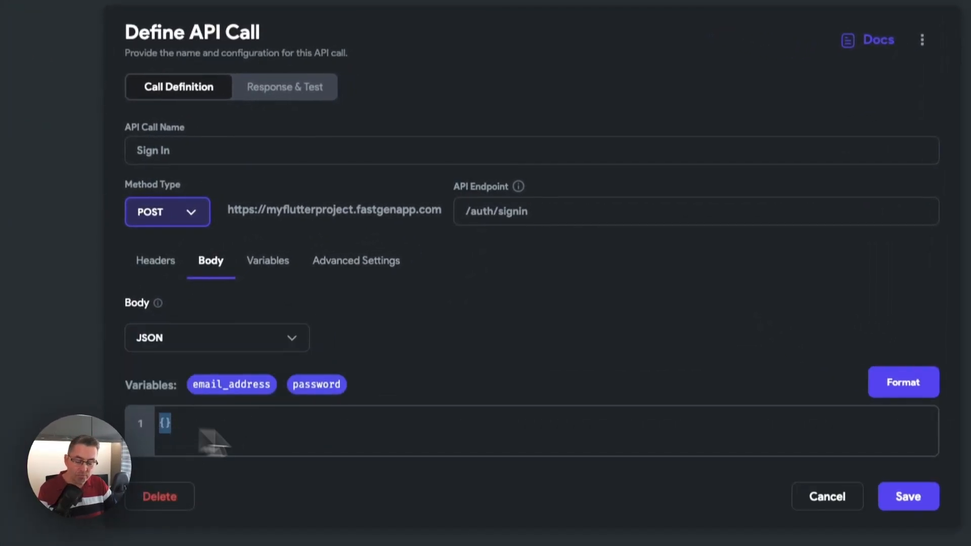
key("ctrl+v")
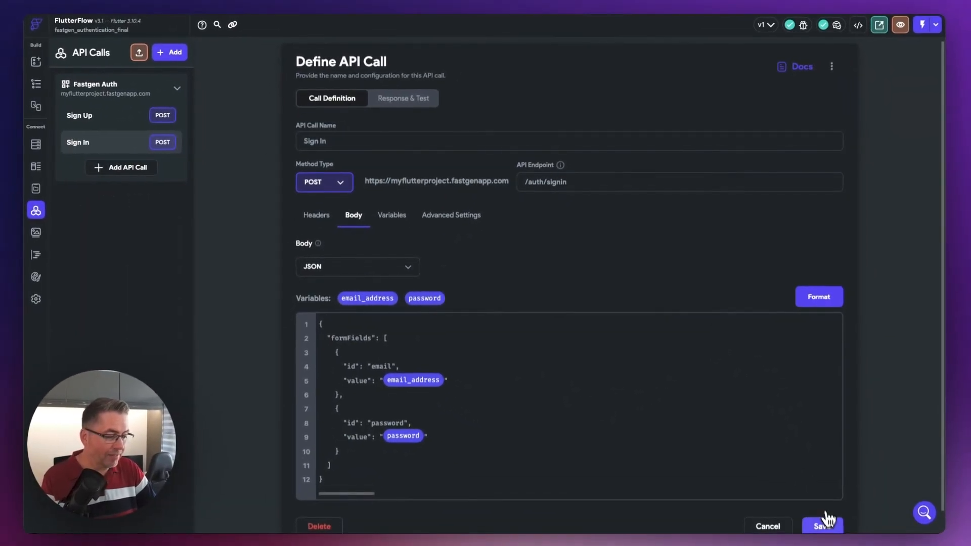
left_click(825, 528)
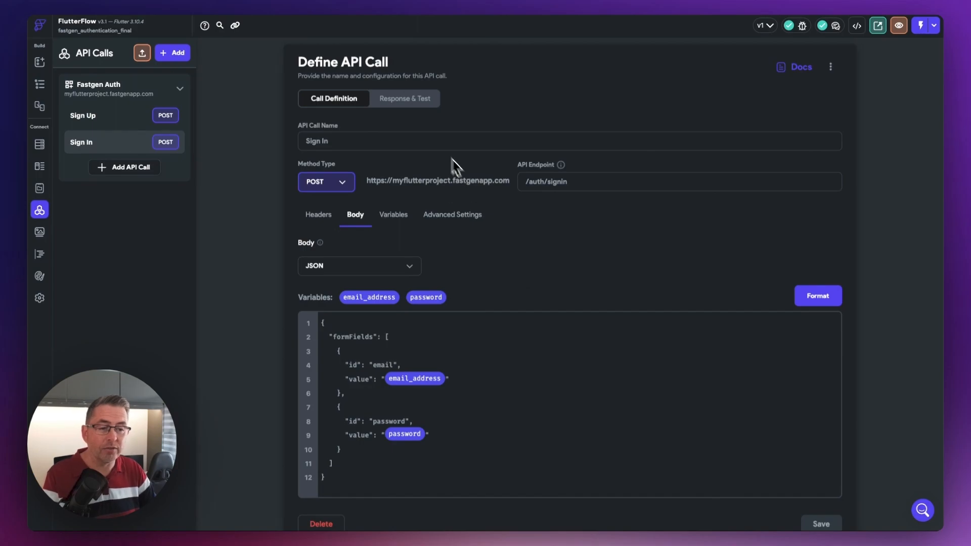
- Enter the test account's e-mail and password as the Sign In call's email_address and password values, and test the API call
left_click(399, 105)
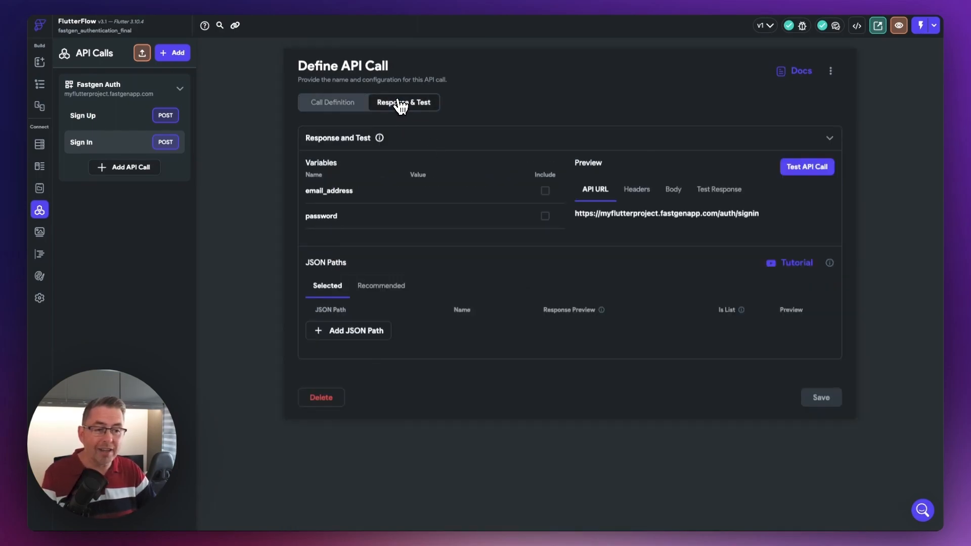
left_click(427, 195)
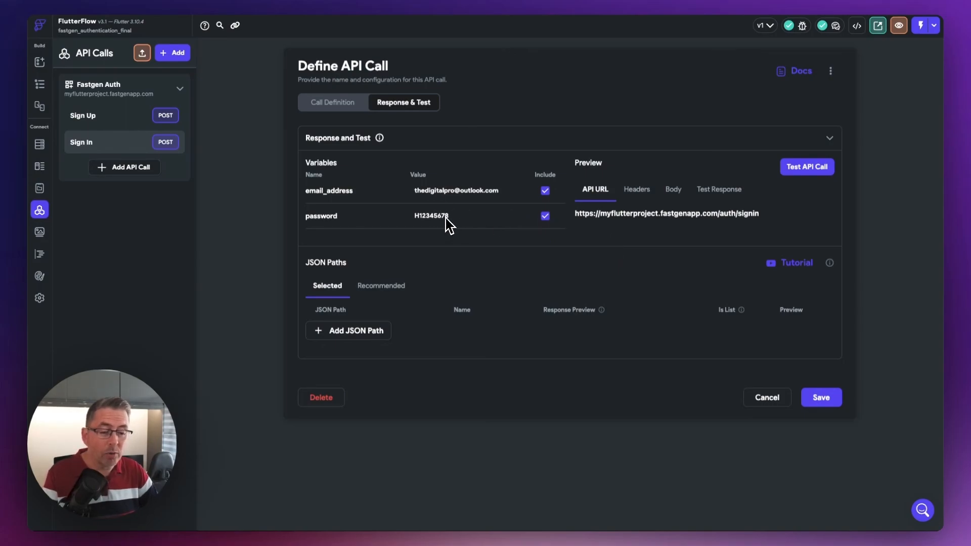
left_click(808, 168)
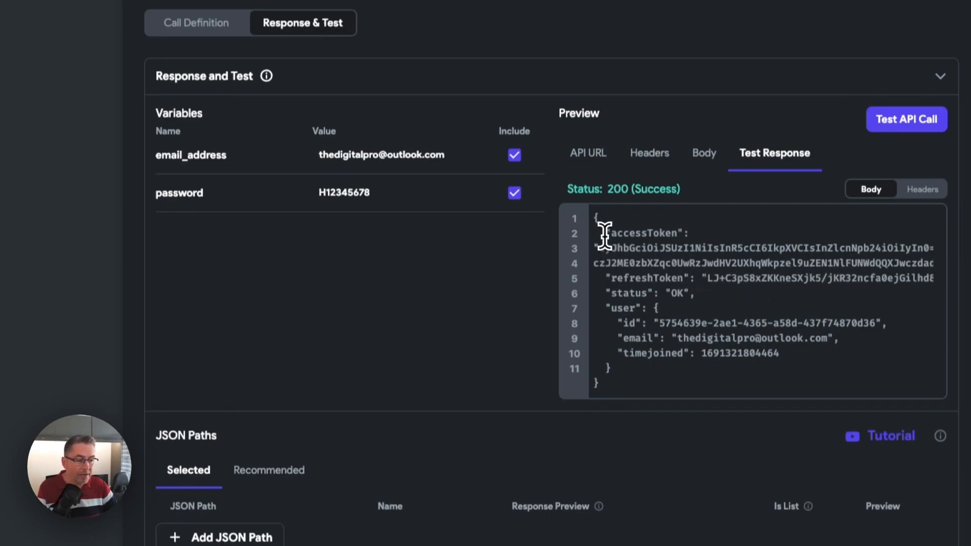
- Examine the Sign In test response body, covering the access token, refresh token, status and user object with its id
left_click_drag(605, 233, 678, 250)
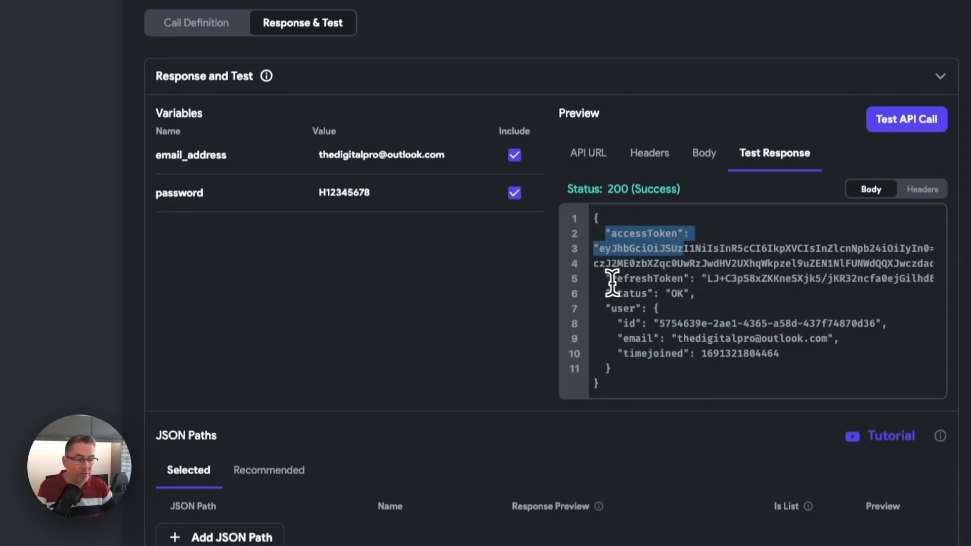
left_click_drag(607, 278, 708, 277)
left_click(720, 279)
double_click(734, 279)
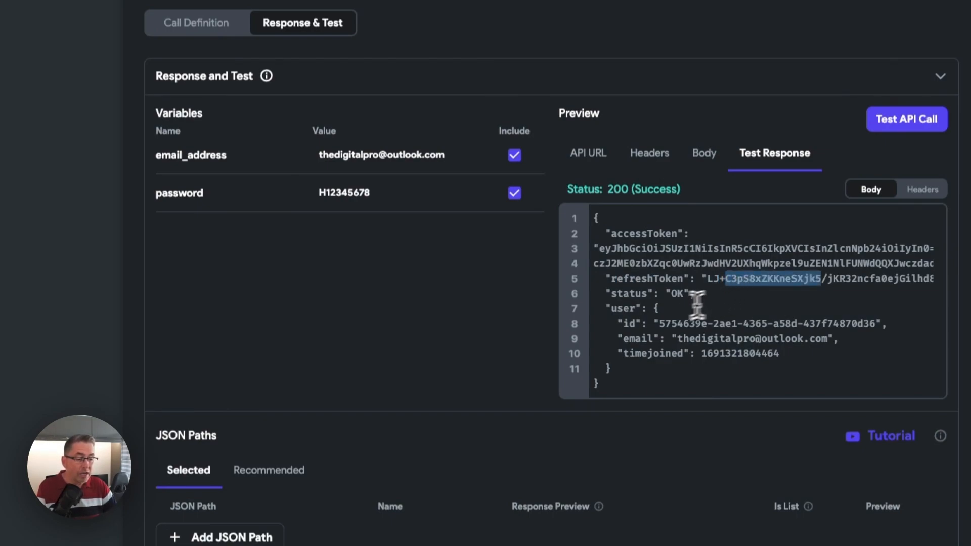
left_click_drag(606, 294, 694, 294)
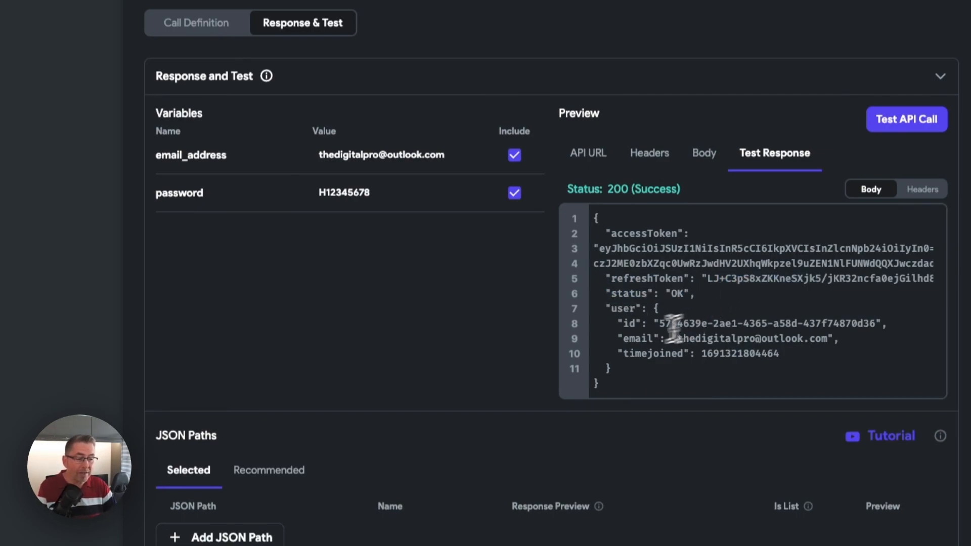
left_click_drag(607, 309, 641, 364)
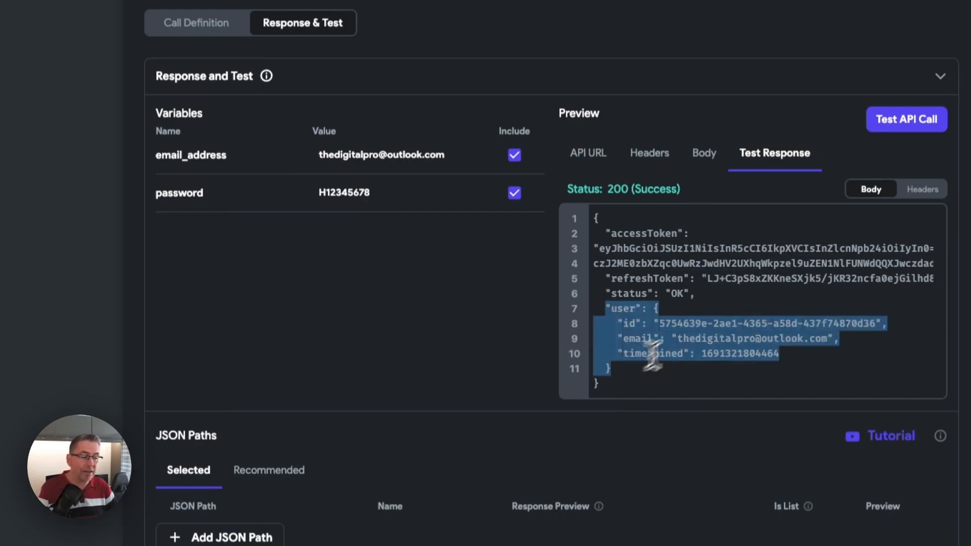
left_click(729, 298)
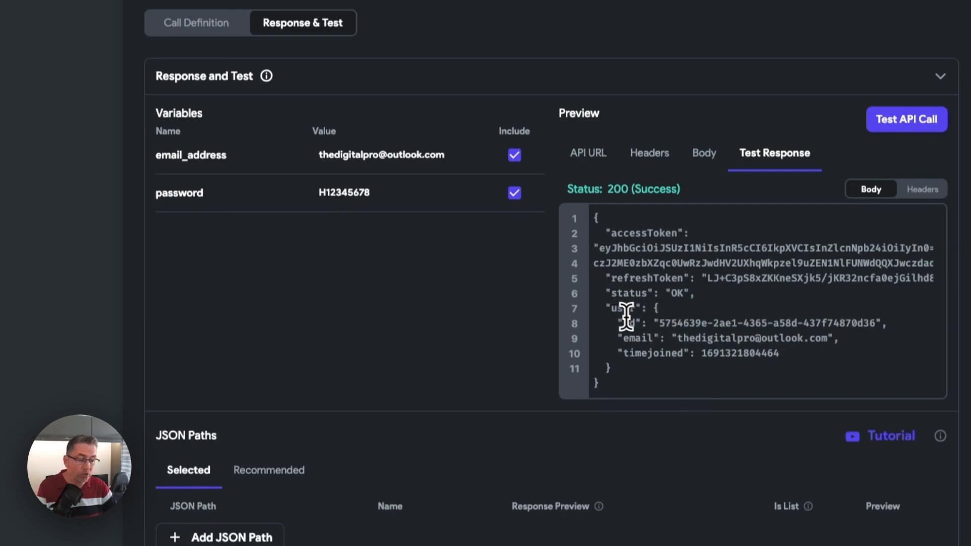
left_click_drag(657, 323, 878, 322)
left_click(853, 322)
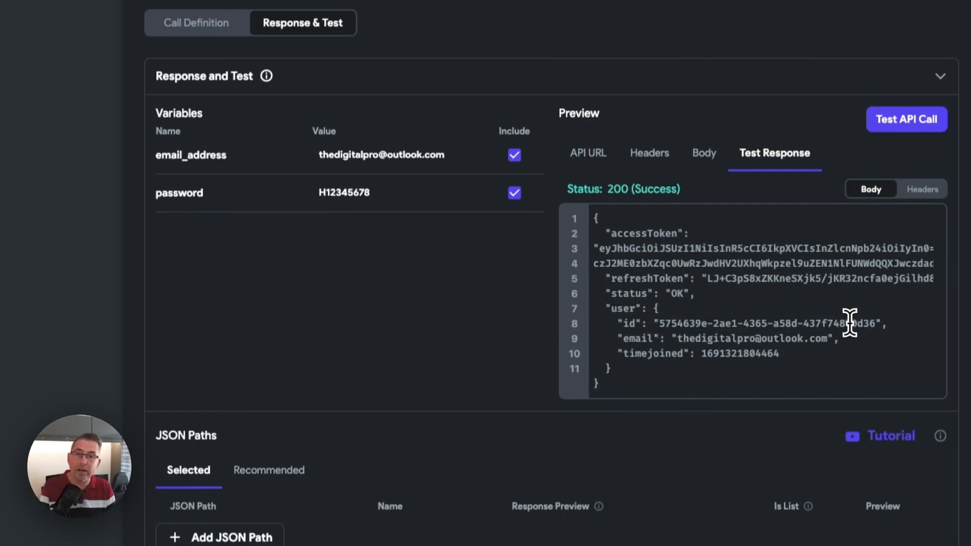
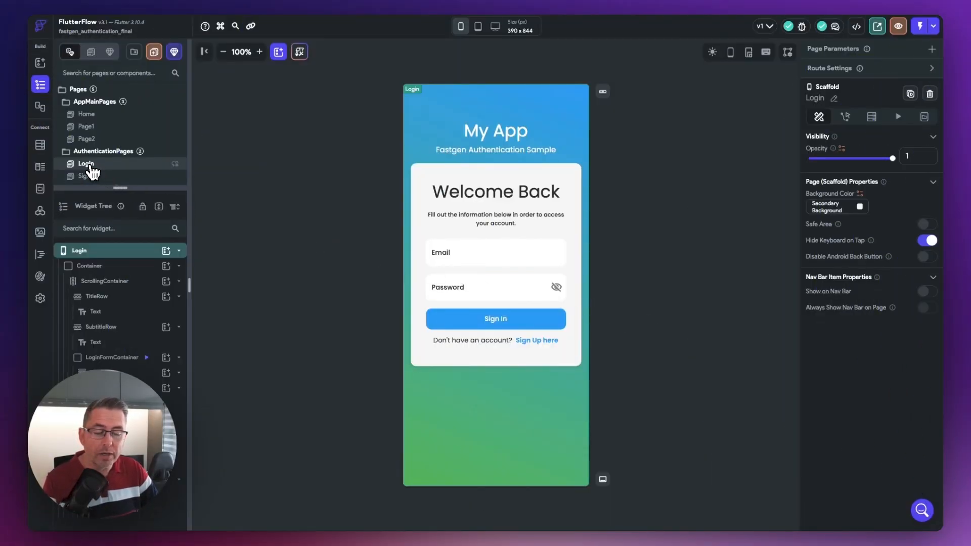
- Add a Validate Form action for LoginForm to the On Tap flow of the Login page's Sign In button
left_click(513, 325)
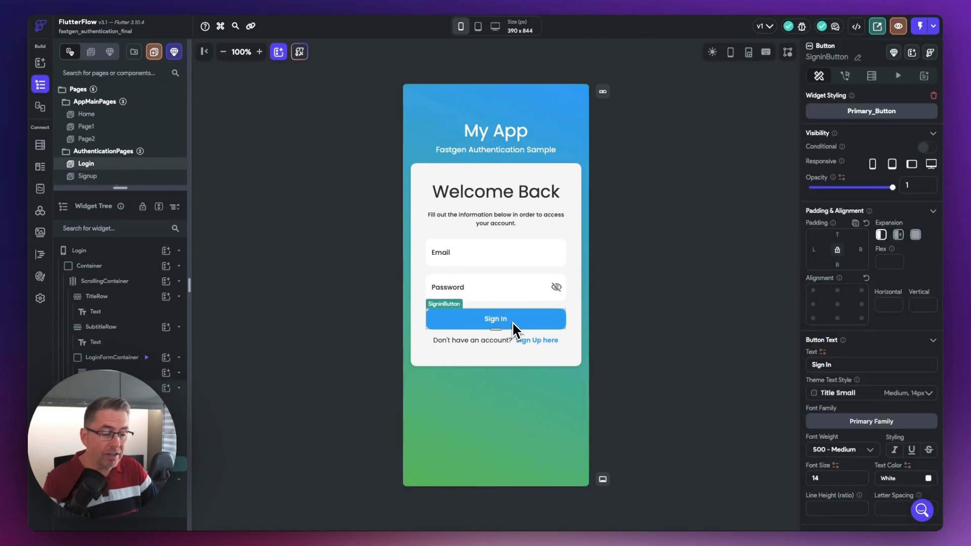
left_click(845, 77)
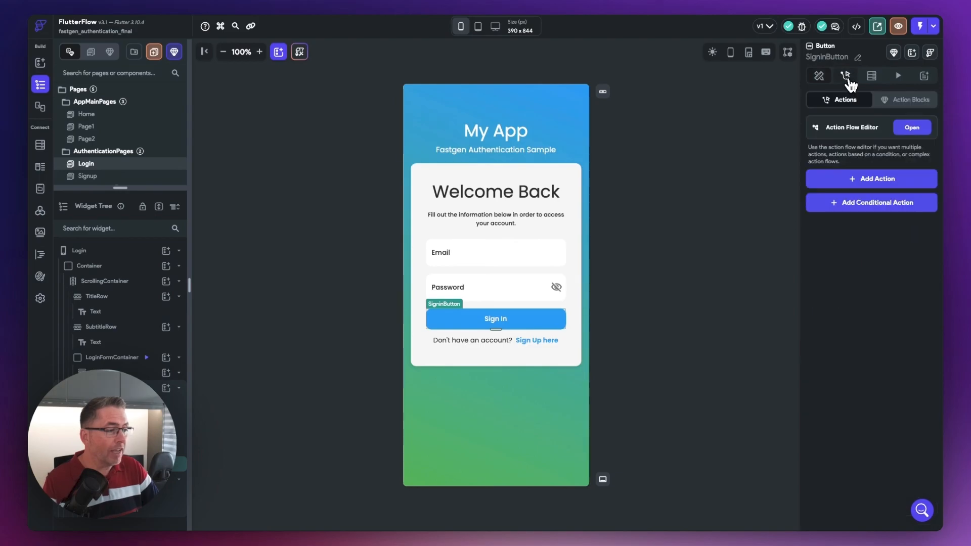
left_click(912, 127)
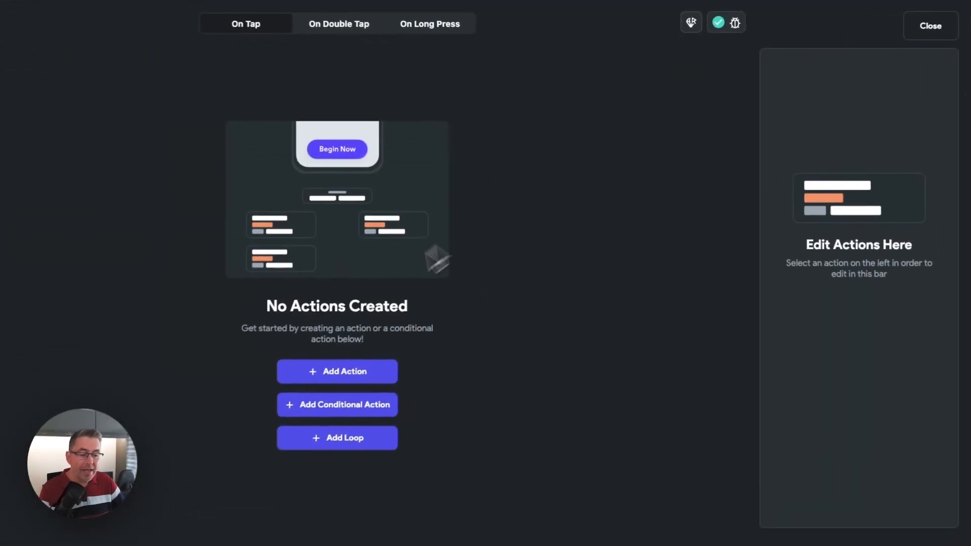
left_click(367, 377)
left_click(829, 151)
type("Valid")
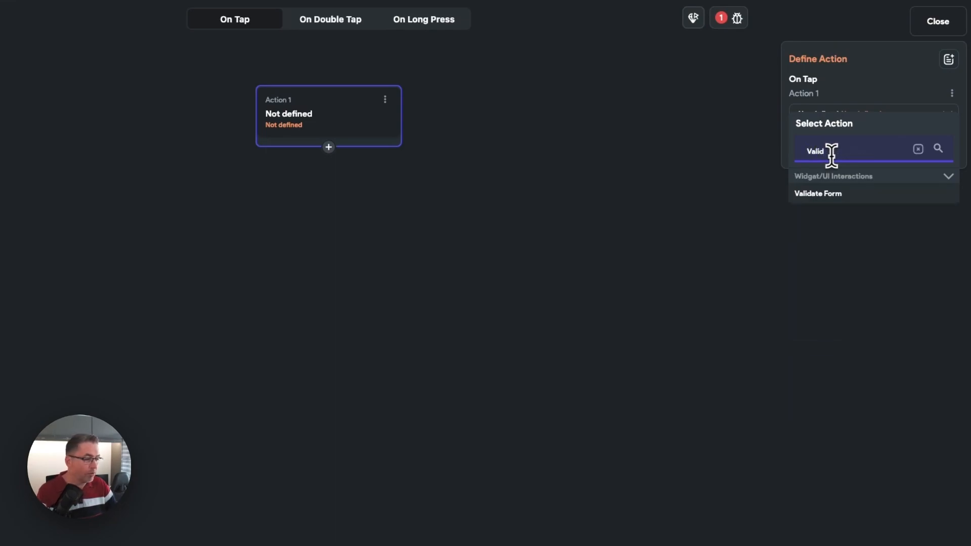
left_click(839, 198)
left_click(831, 158)
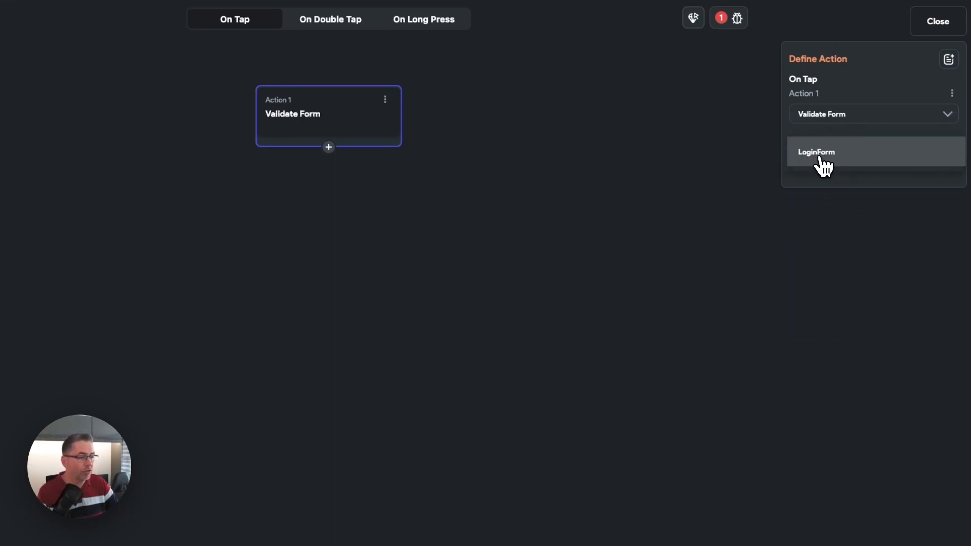
left_click(838, 164)
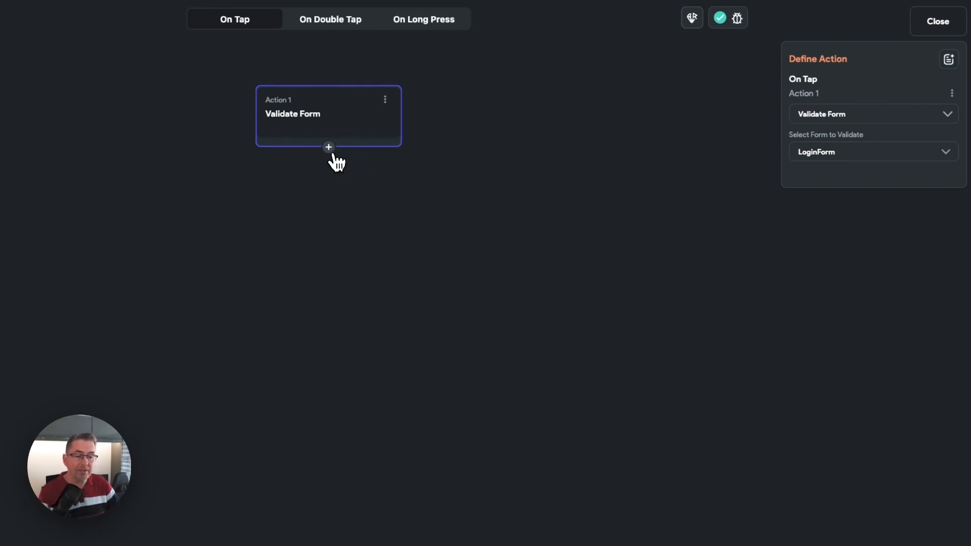
- Add an API Call action after Validate Form, using the Fastgen Auth group and its Sign In endpoint
left_click(329, 148)
left_click(337, 174)
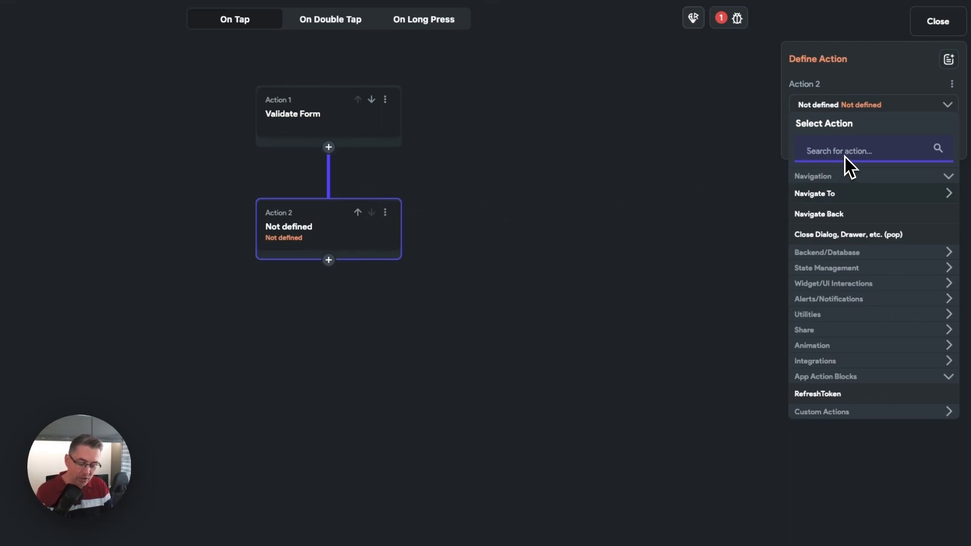
type("api")
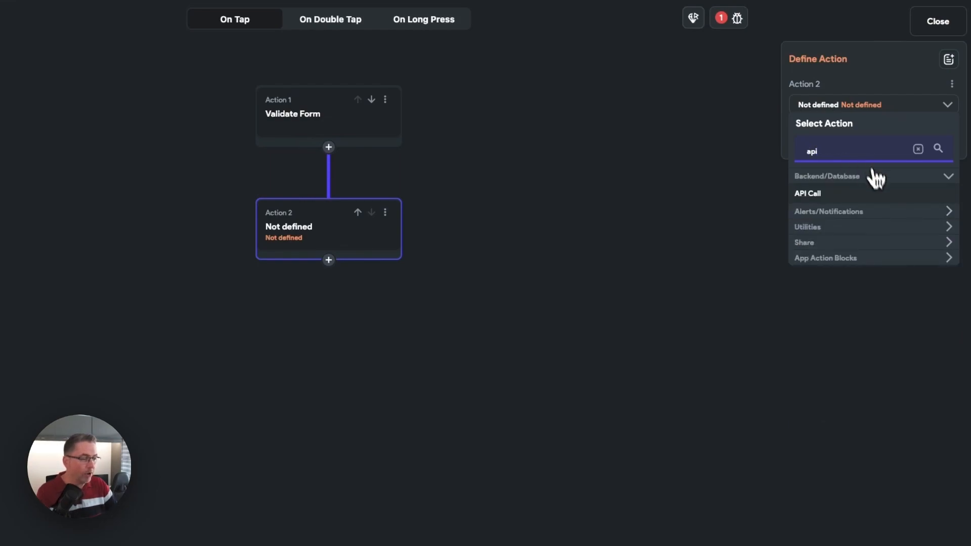
left_click(809, 194)
left_click(826, 143)
left_click(873, 146)
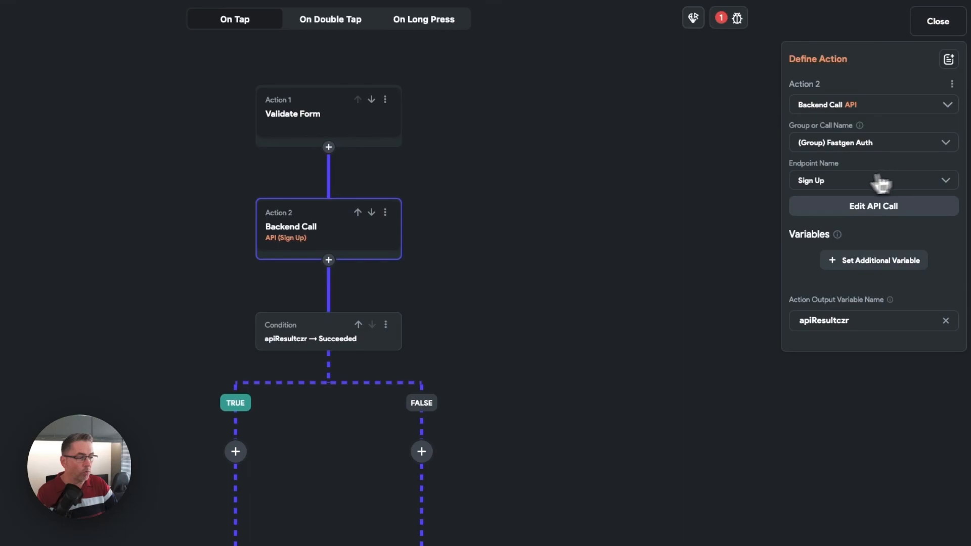
left_click(821, 186)
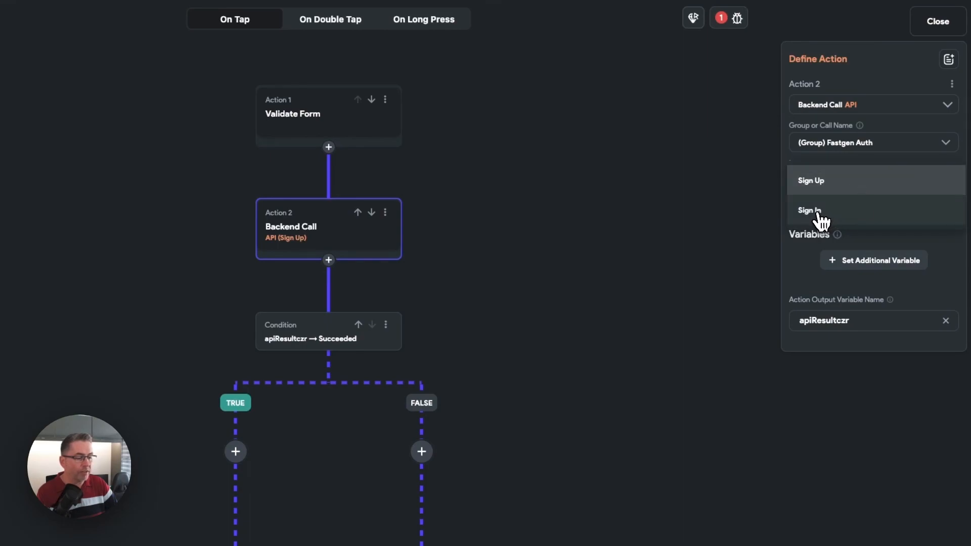
left_click(820, 215)
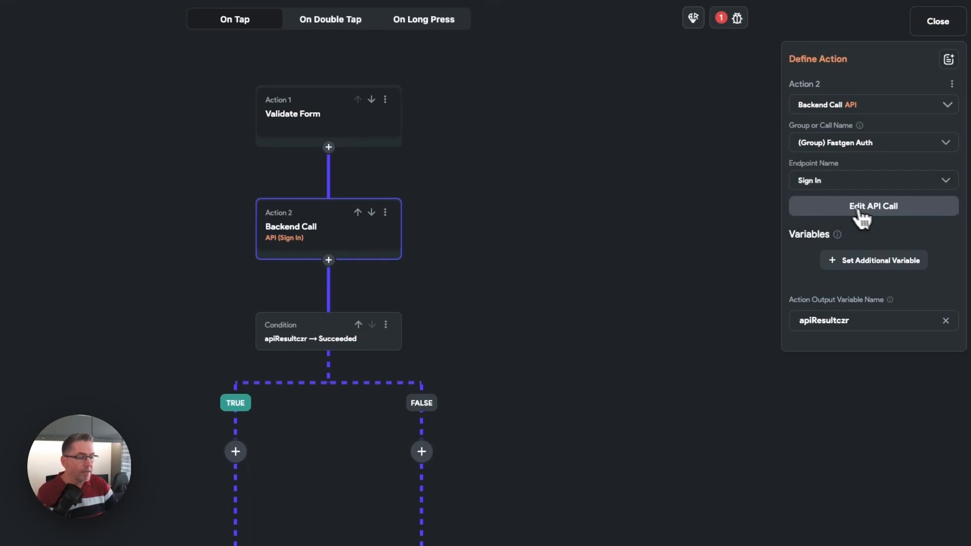
- Add the email_address variable to the Sign In call and bind it to the emailAddress (Email) widget state
left_click(859, 262)
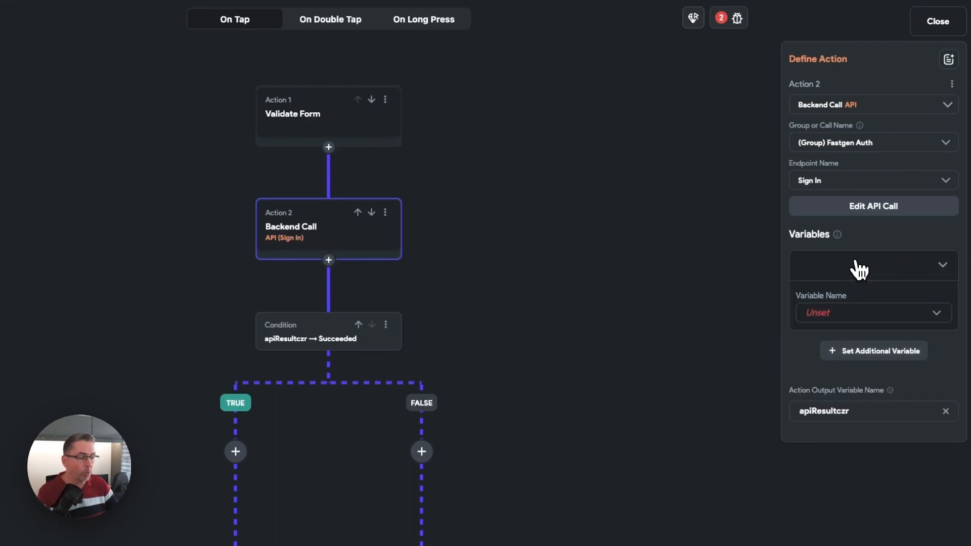
left_click(829, 318)
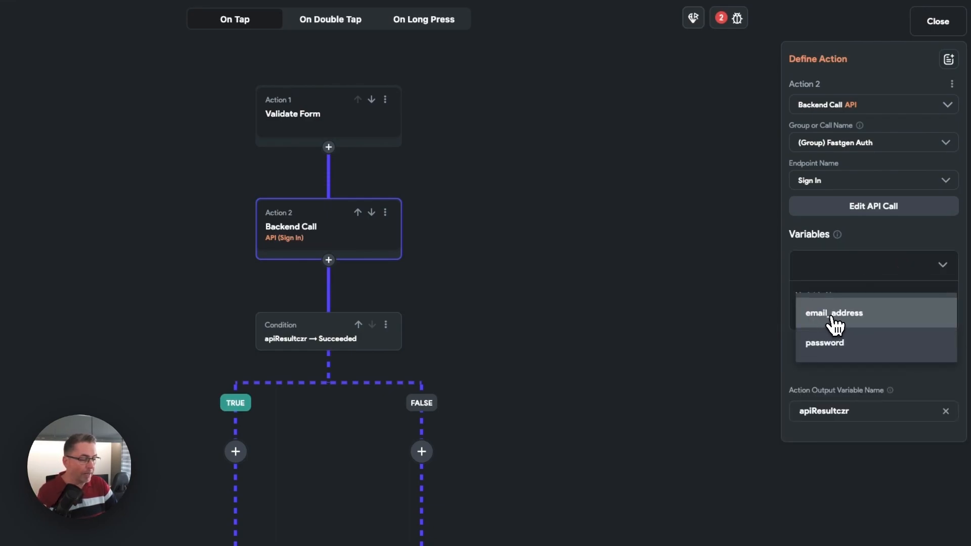
left_click(835, 322)
left_click(826, 337)
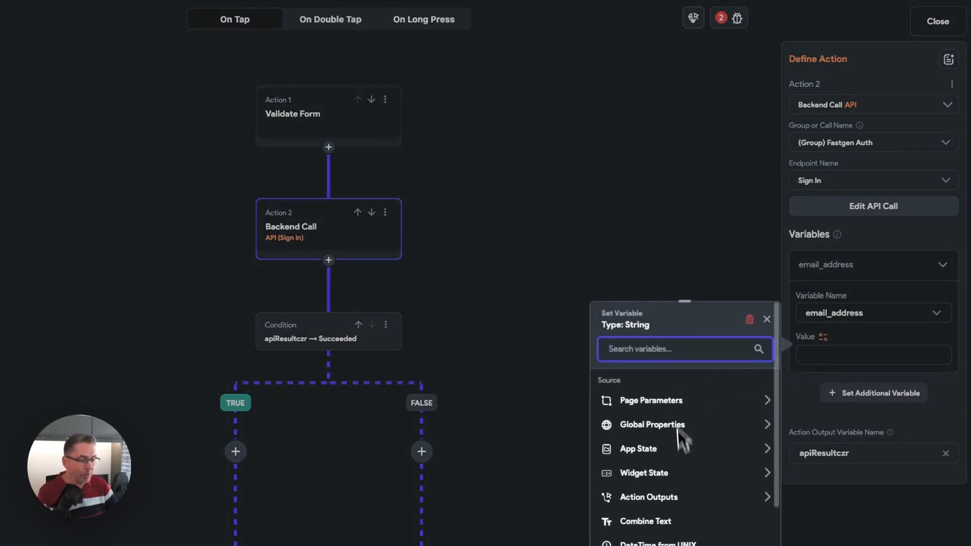
left_click(655, 476)
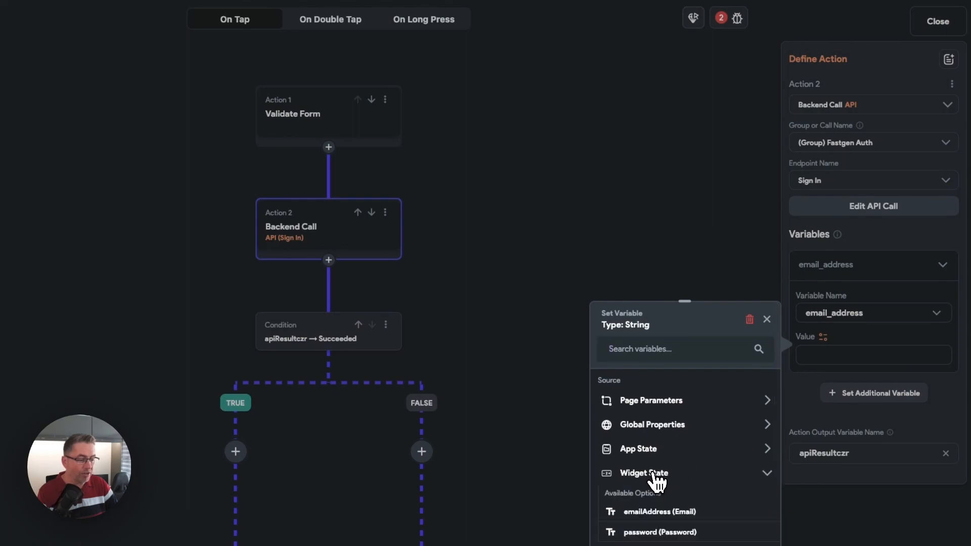
left_click(658, 512)
- Add the password variable to the Sign In call and bind it to the password (Password) widget state
left_click(854, 395)
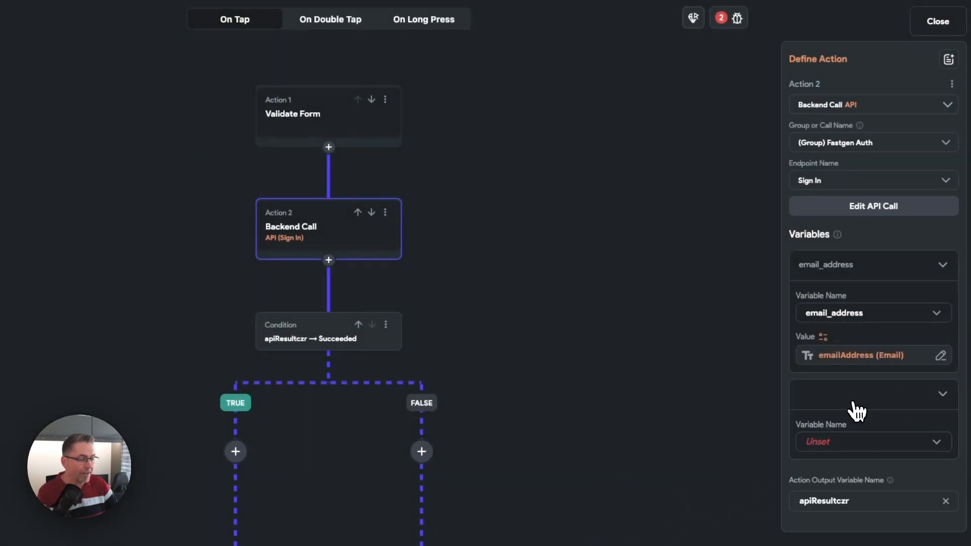
left_click(843, 438)
left_click(834, 444)
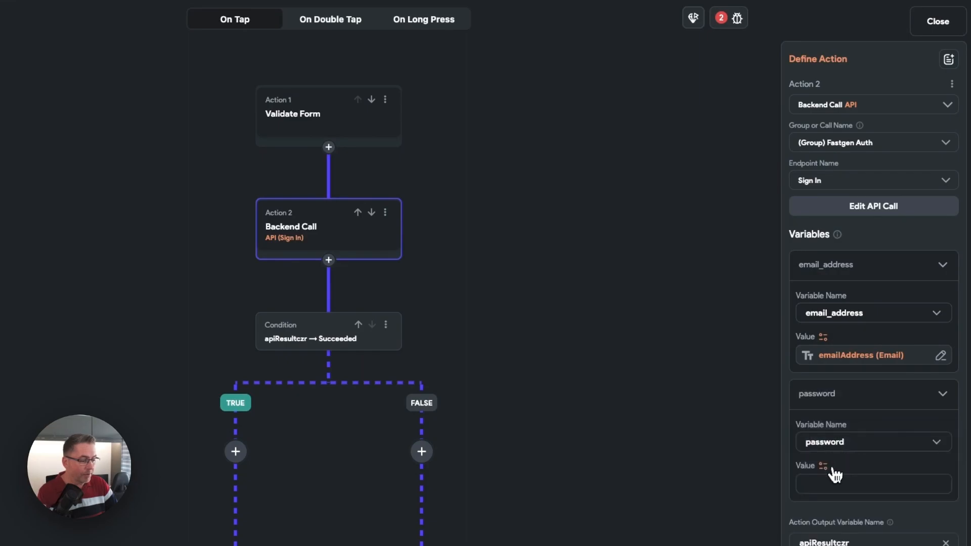
left_click(824, 467)
left_click(675, 501)
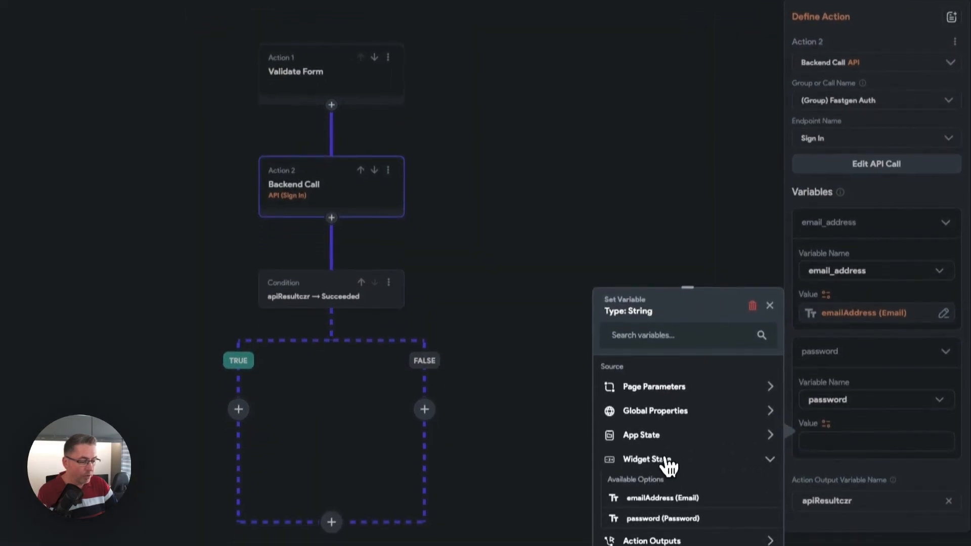
left_click(657, 508)
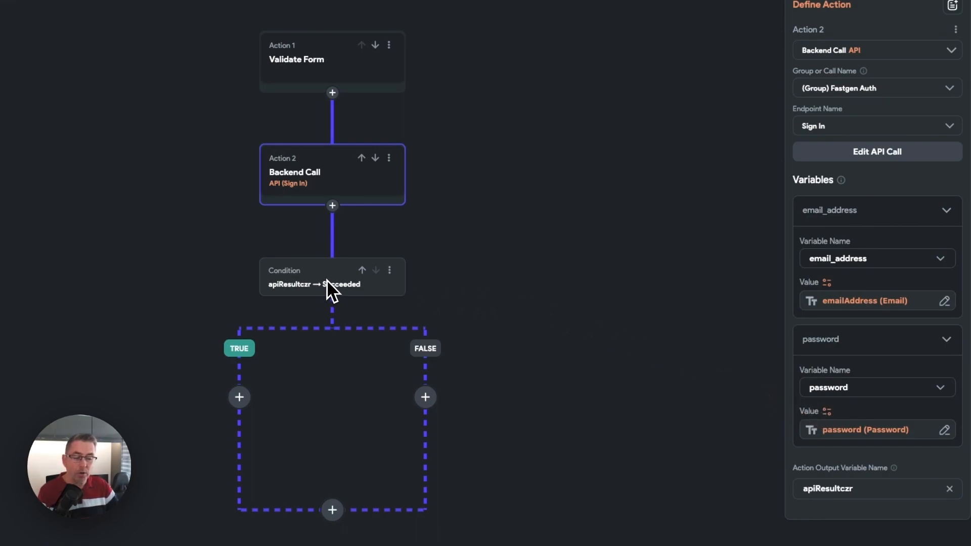
left_click(468, 275)
- Add a conditional to the TRUE branch of the Sign In result check and make it a Single Condition
scroll(490, 252, "down", 3)
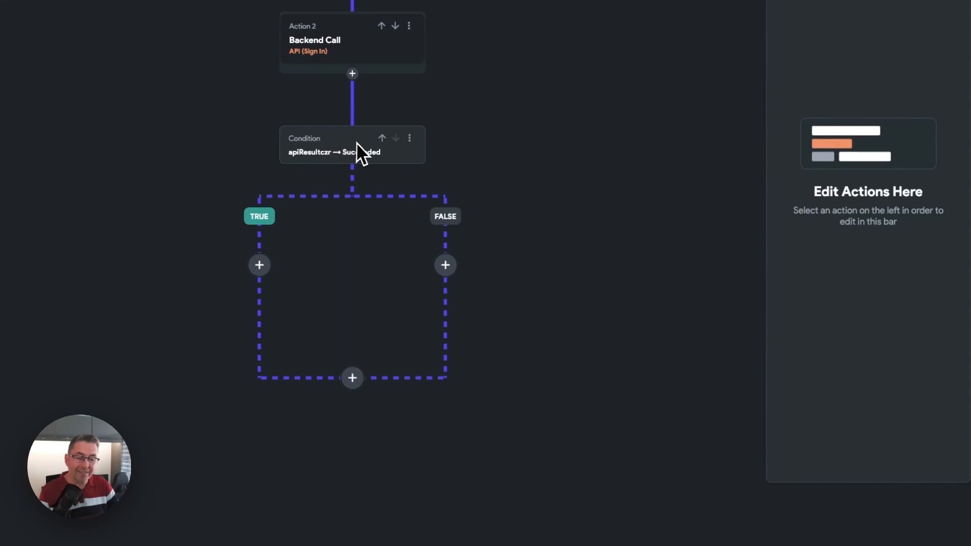
left_click(260, 265)
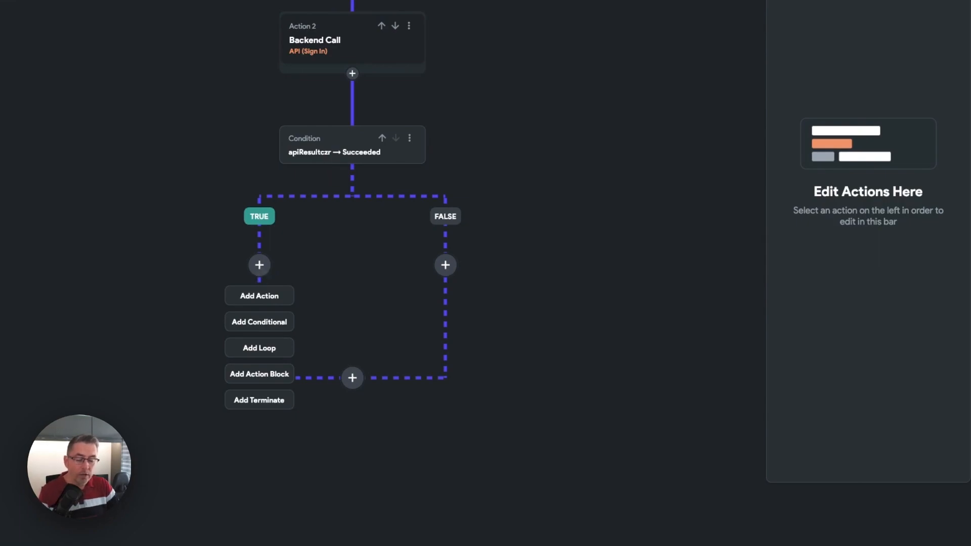
left_click(261, 324)
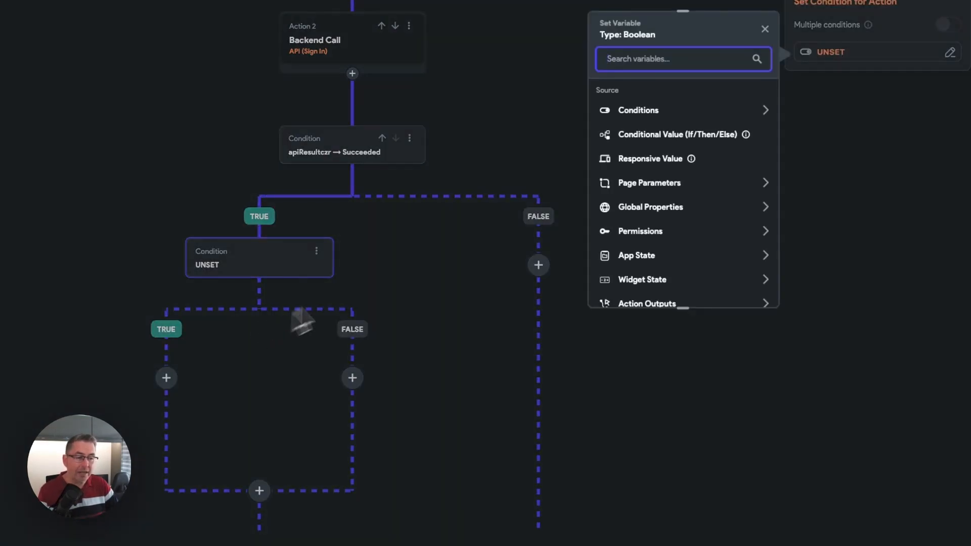
left_click(641, 113)
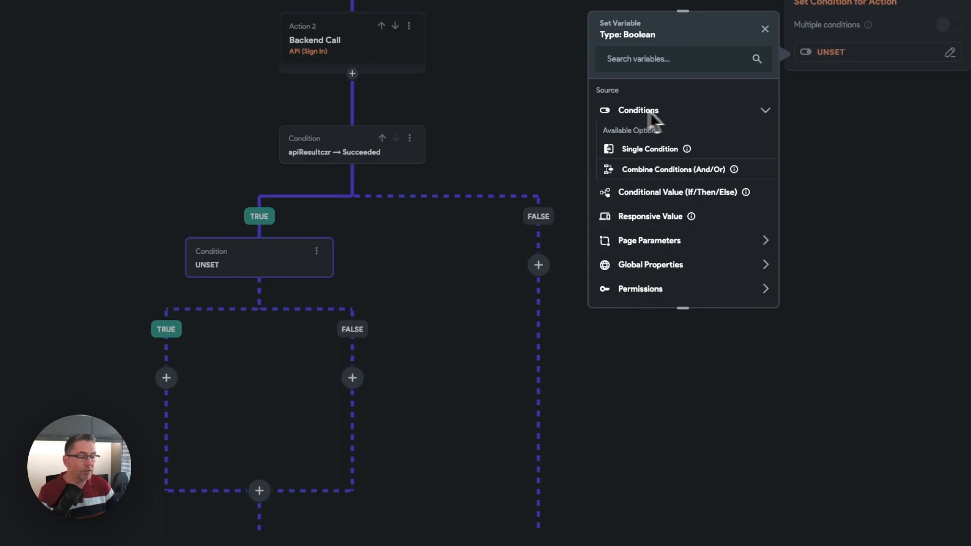
left_click(653, 151)
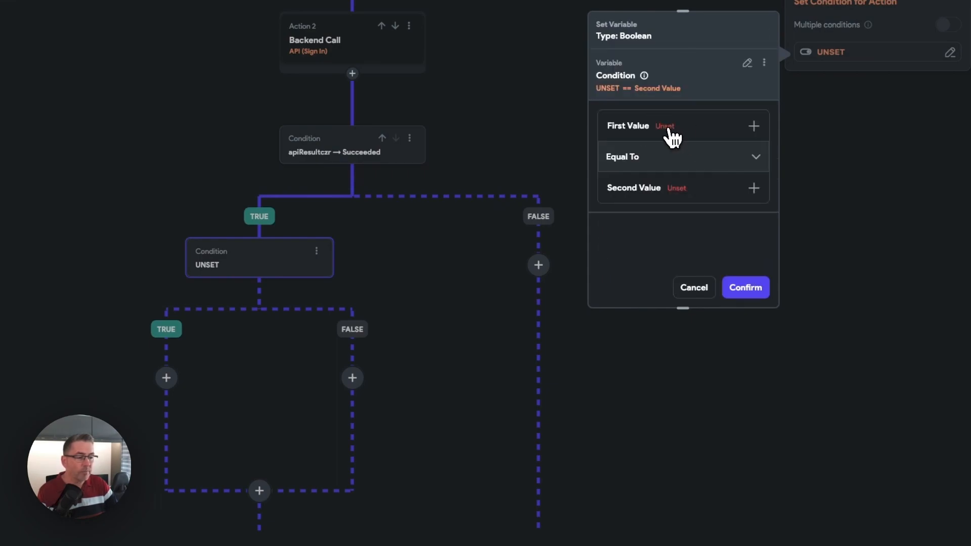
- Source the condition's first value from the apiResultczr action output, using the JSON Body of the API response
left_click(669, 130)
left_click(644, 150)
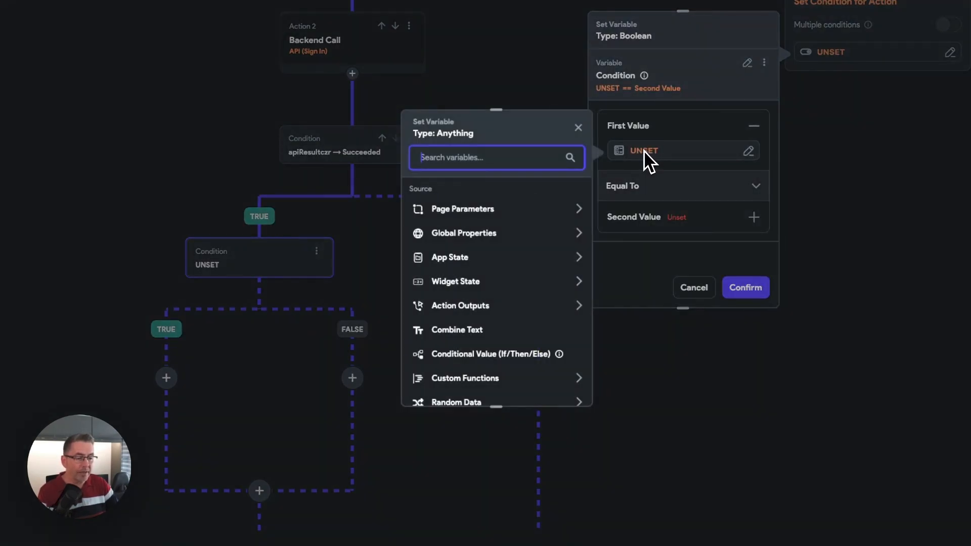
left_click(462, 307)
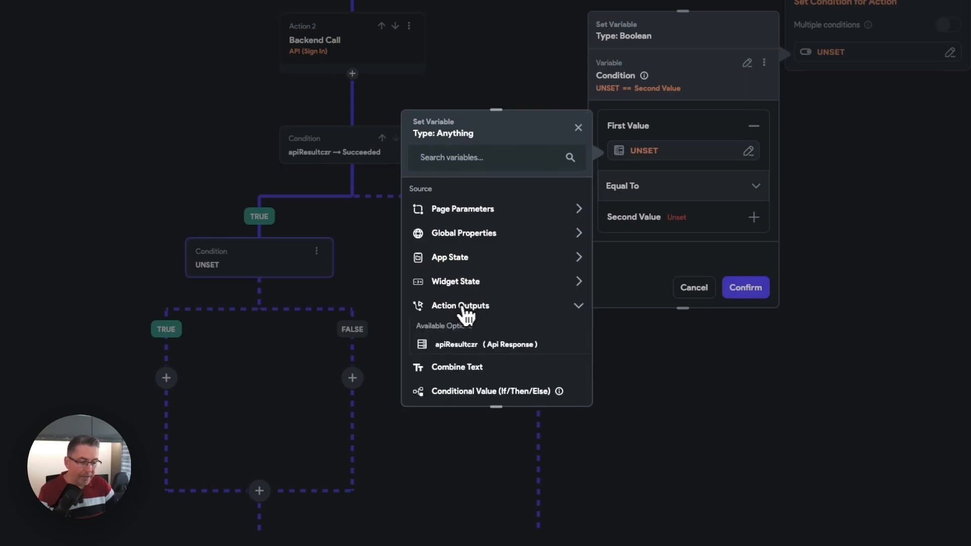
left_click(459, 344)
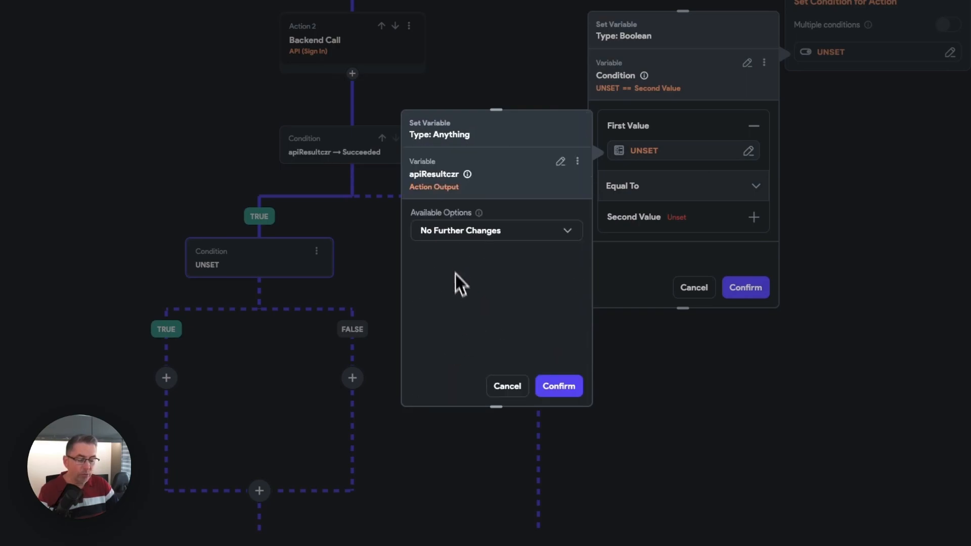
left_click(455, 231)
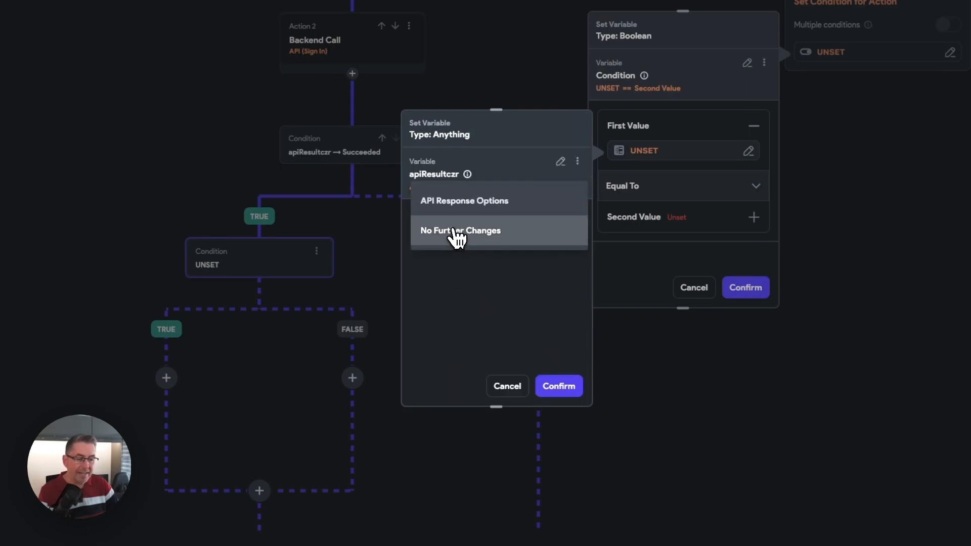
left_click(455, 199)
left_click(451, 275)
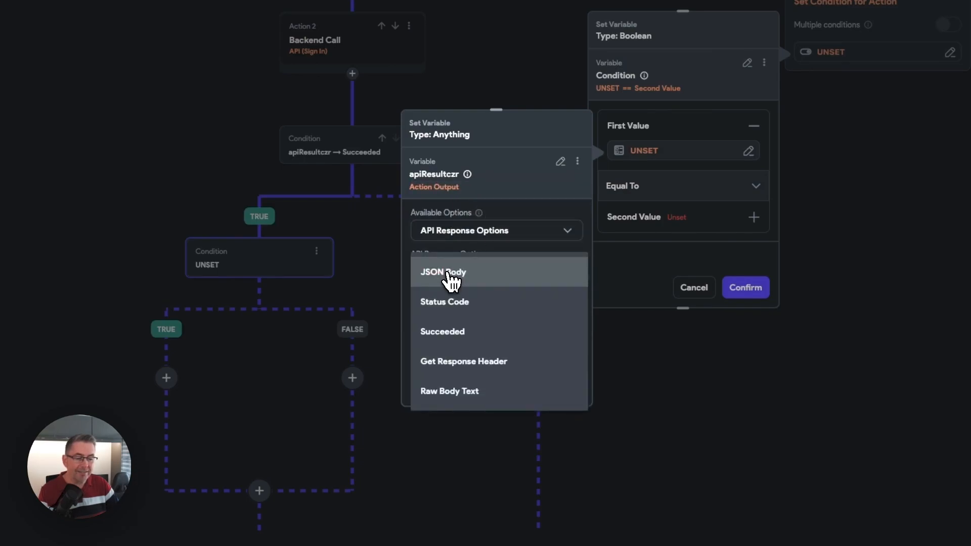
left_click(454, 279)
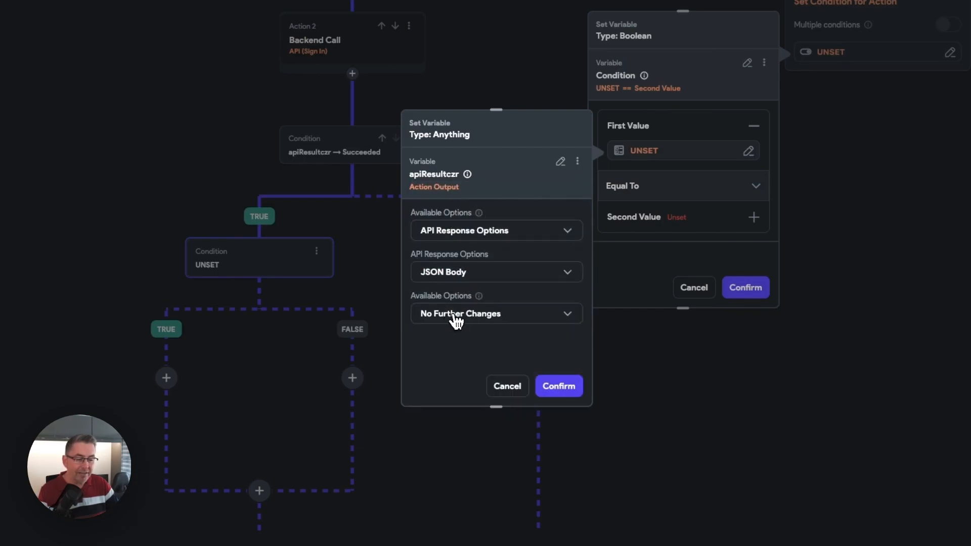
- Extract the custom JSON path $.status from the response body and confirm it as the condition's first value
left_click(457, 319)
left_click(451, 292)
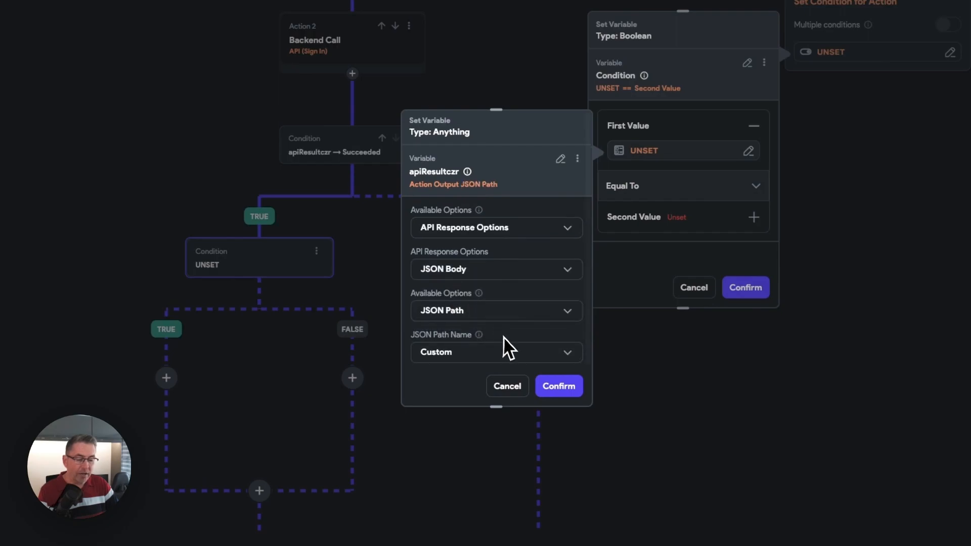
scroll(502, 336, "down", 2)
left_click(453, 347)
type(".status")
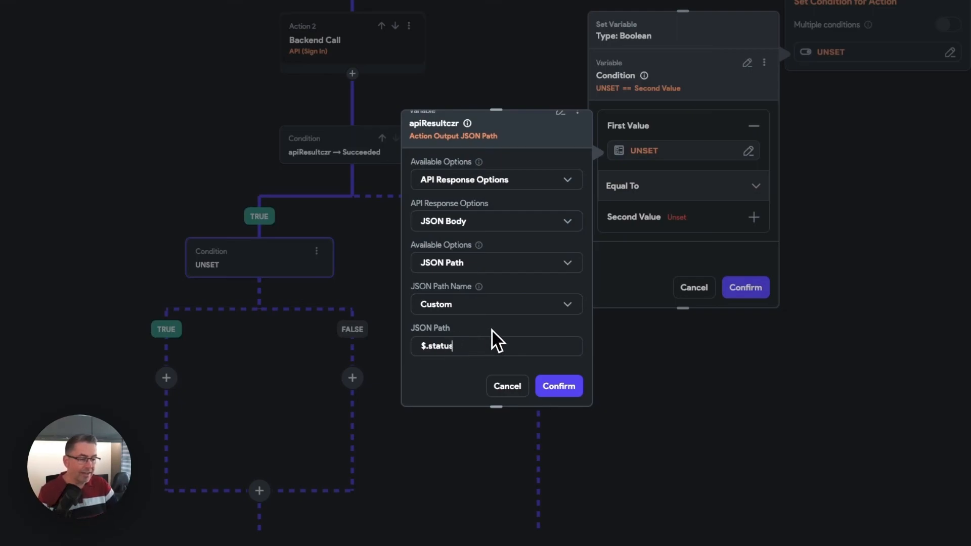
left_click(570, 383)
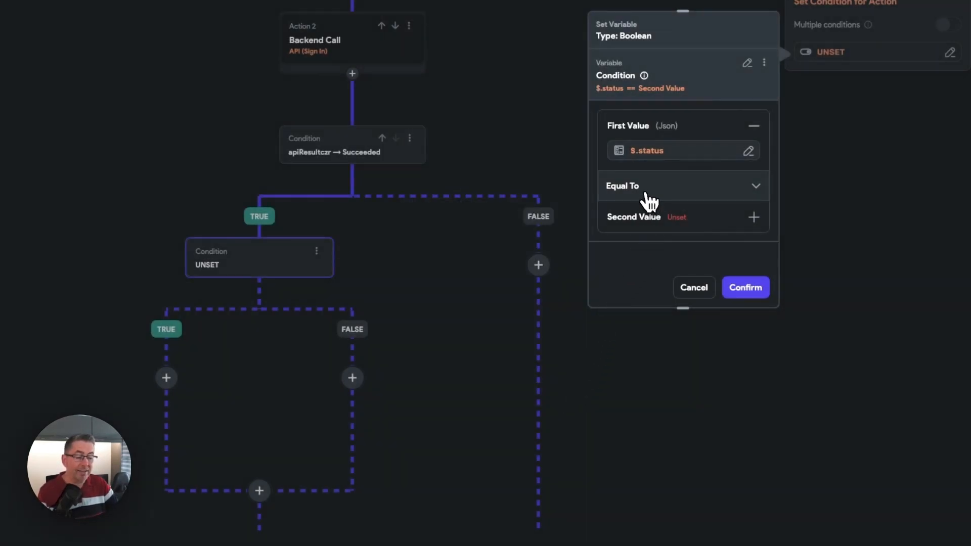
- Set the condition's second value from a Combine Text variable containing OK, and confirm the $.status equality condition
left_click(680, 227)
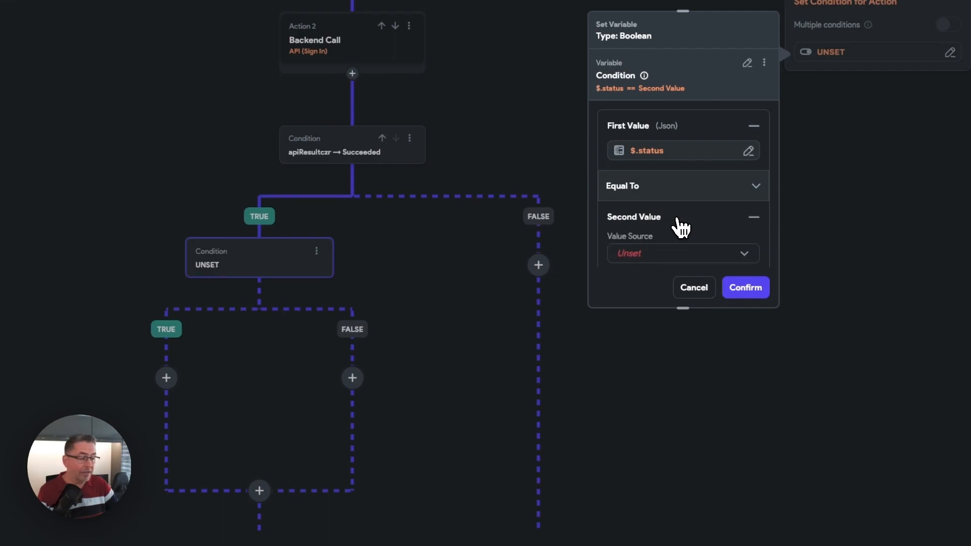
left_click(650, 251)
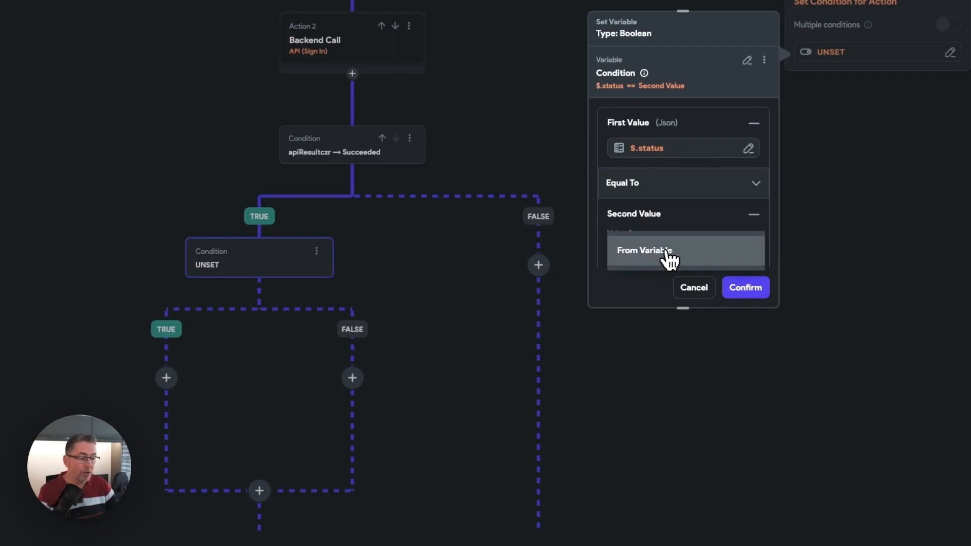
left_click(657, 257)
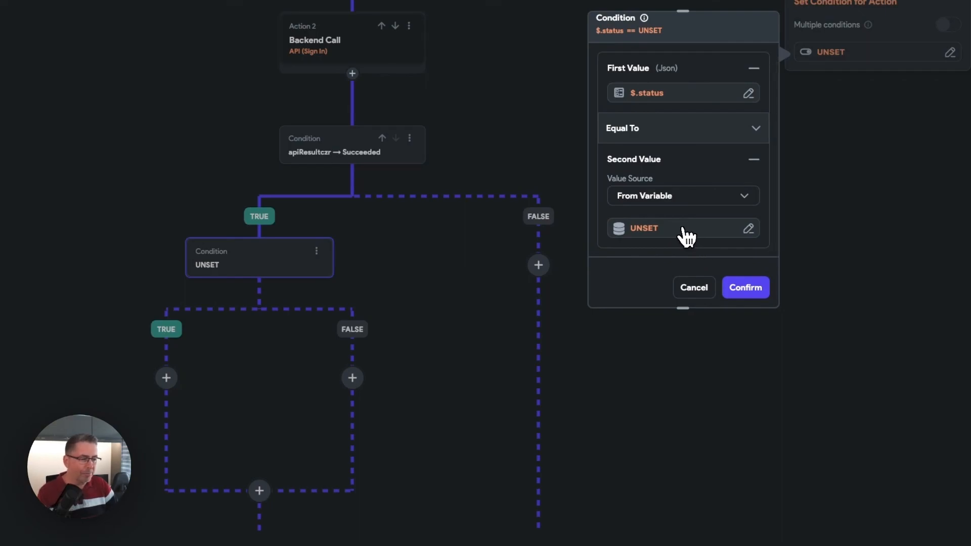
left_click(652, 229)
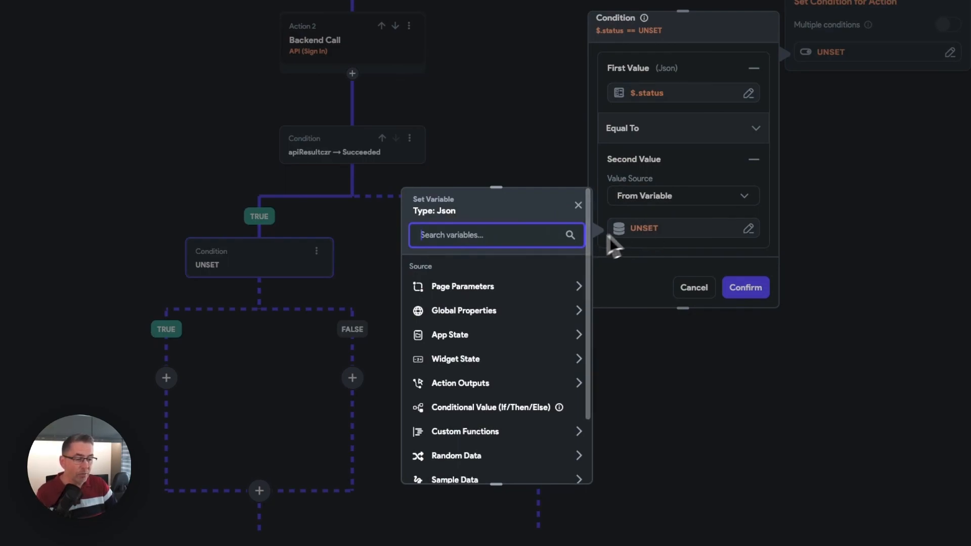
scroll(492, 320, "down", 2)
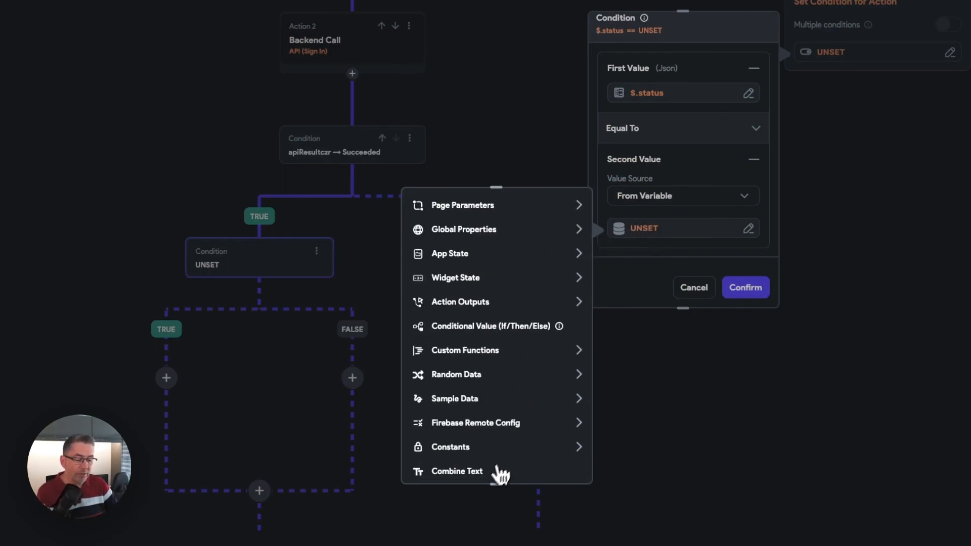
left_click(468, 474)
left_click(476, 327)
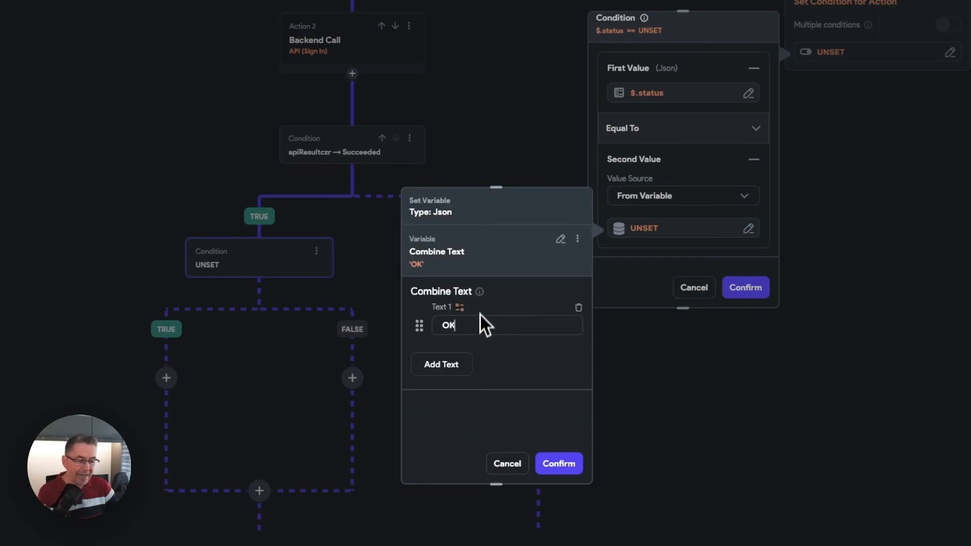
left_click(569, 469)
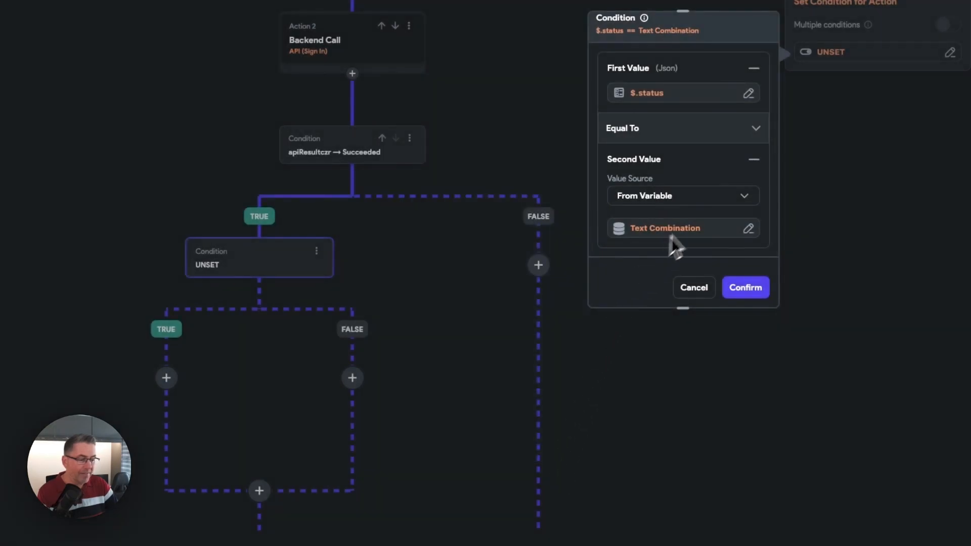
left_click(746, 291)
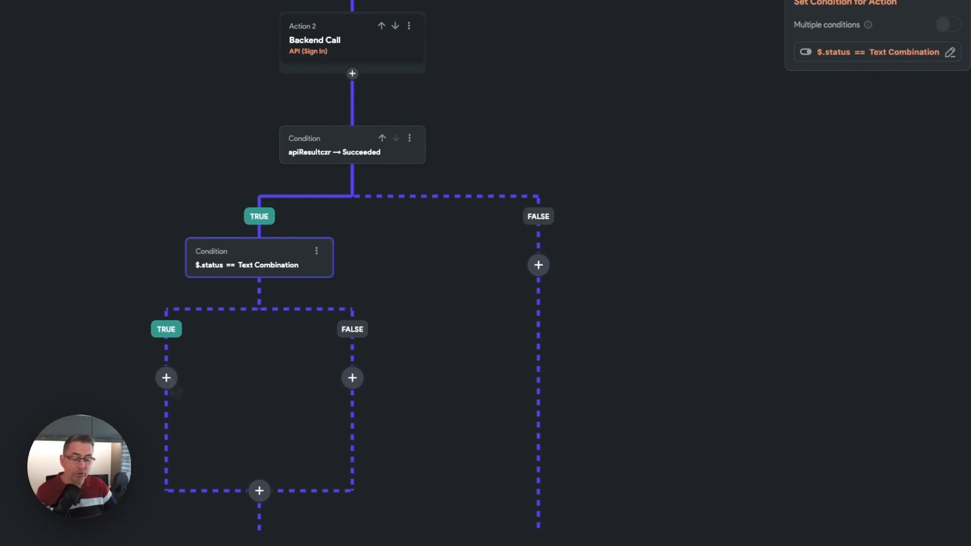
- Add an Update App State action to the TRUE branch of the $.status condition
left_click(166, 378)
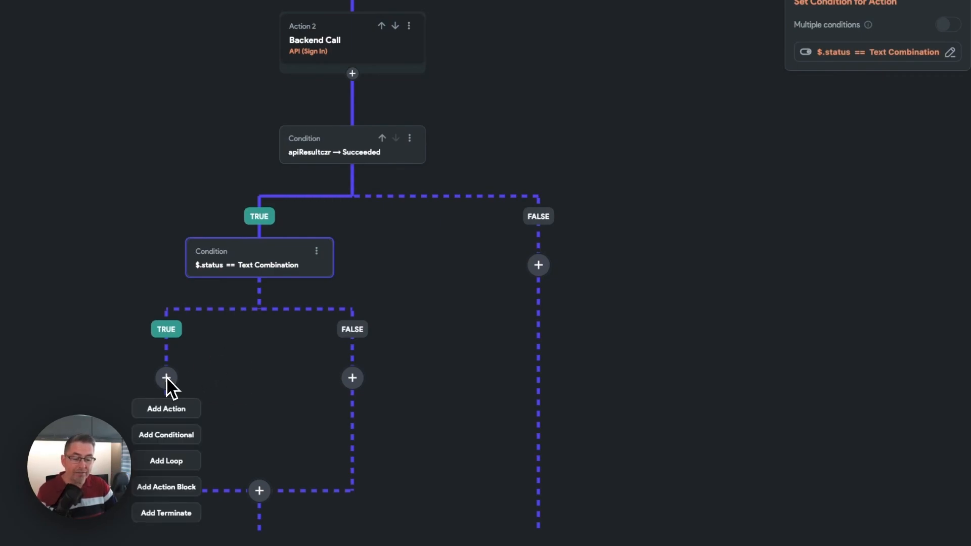
left_click(188, 408)
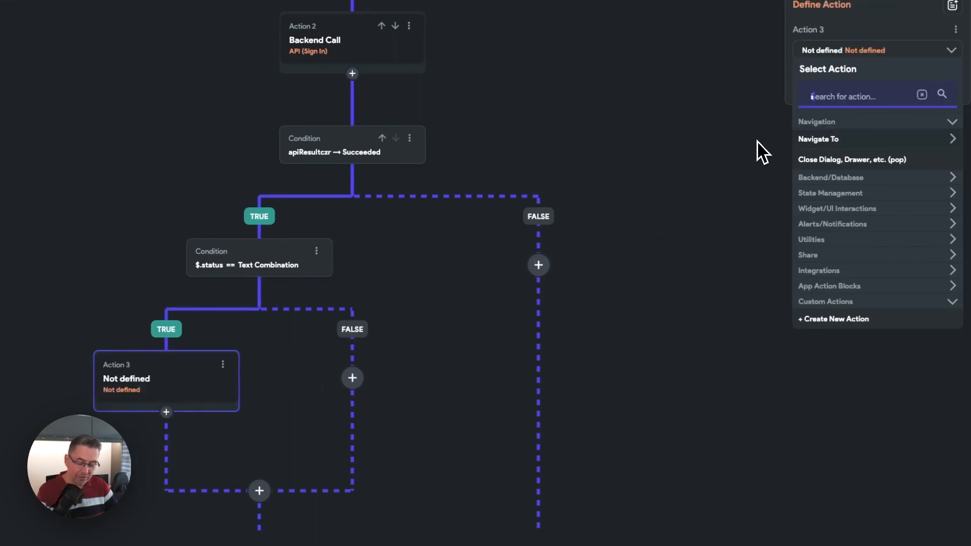
type("state")
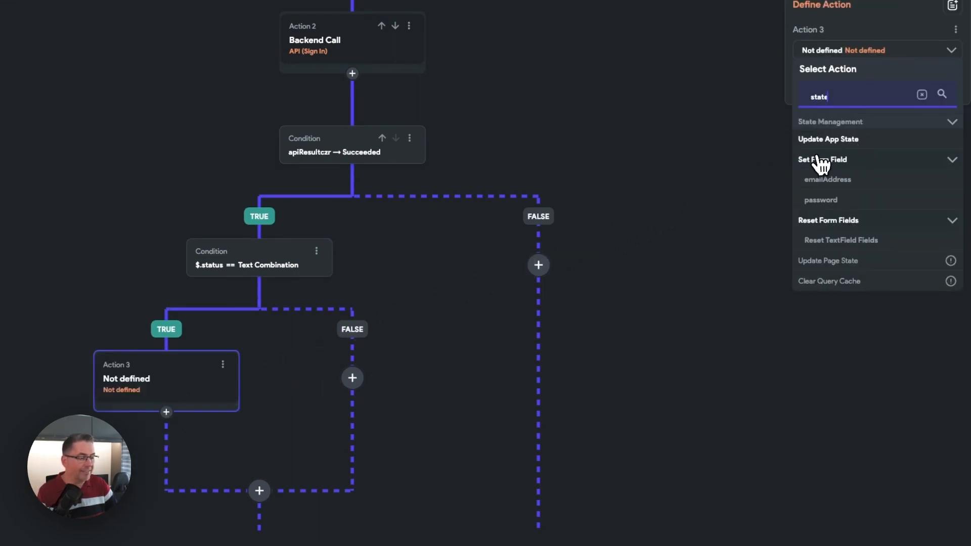
left_click(833, 142)
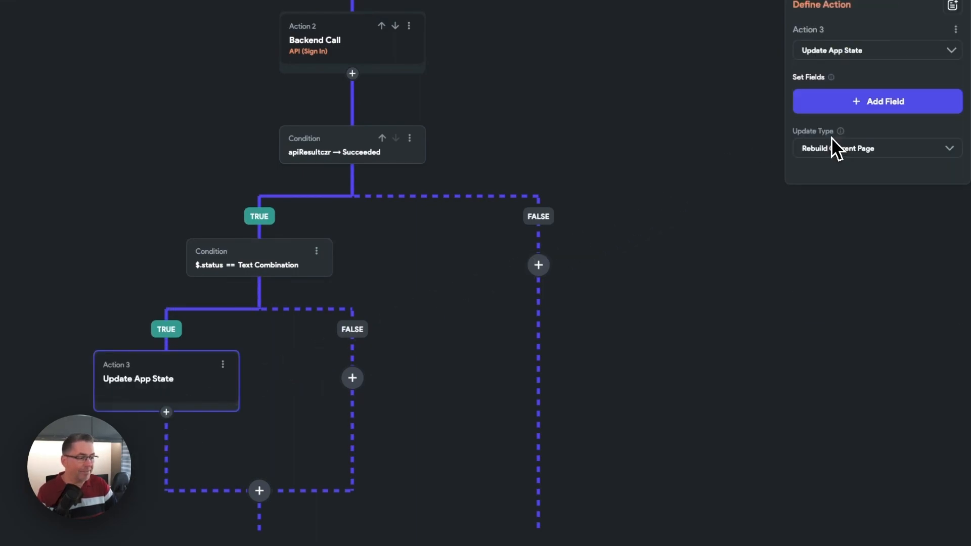
- Add the token field to the app state update with the update type Set Value
left_click(866, 102)
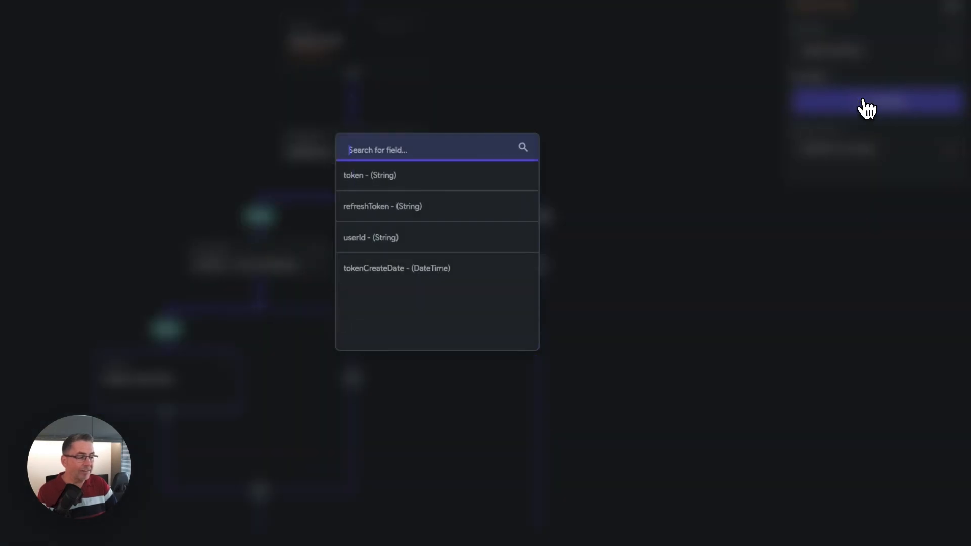
left_click(367, 185)
left_click(831, 154)
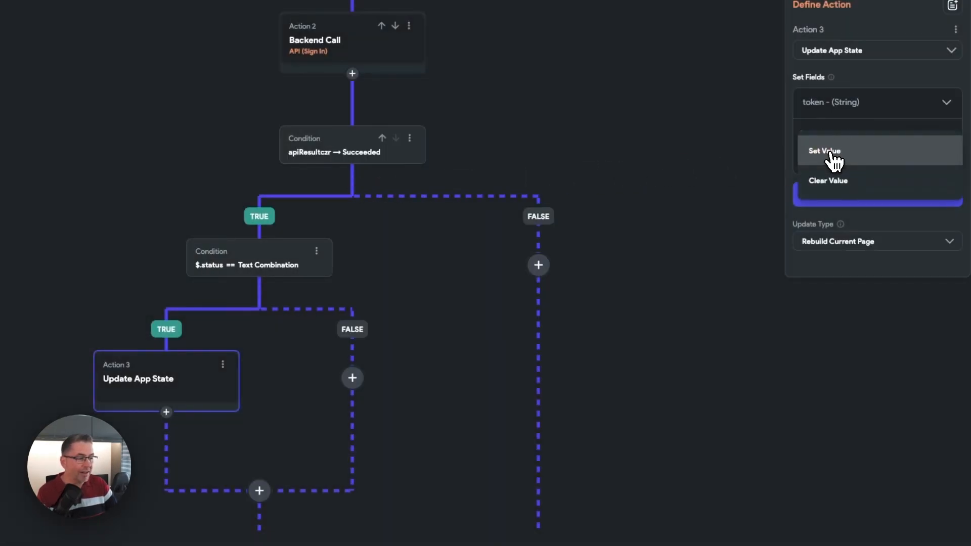
left_click(864, 159)
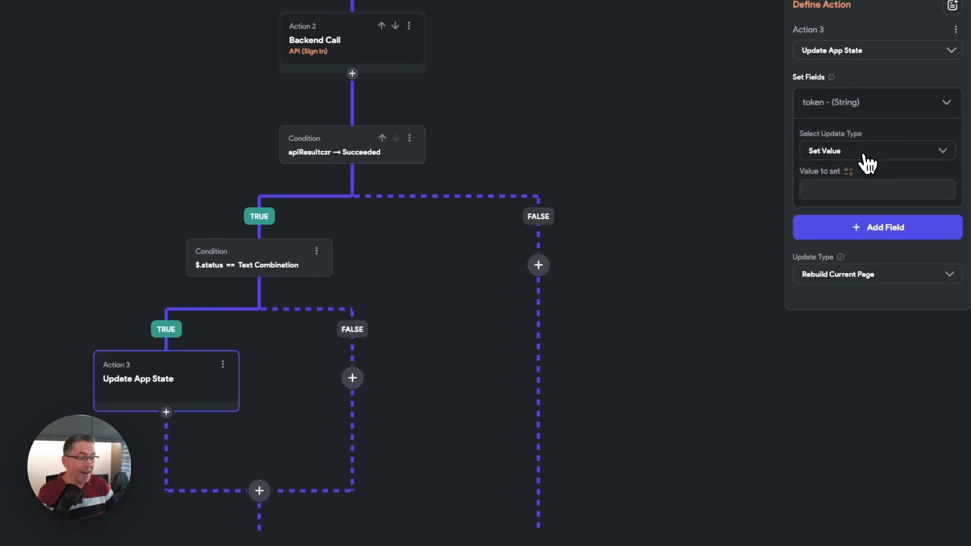
- Source the token field's value from the apiResultczr action output, using the JSON Body of the API response
left_click(854, 173)
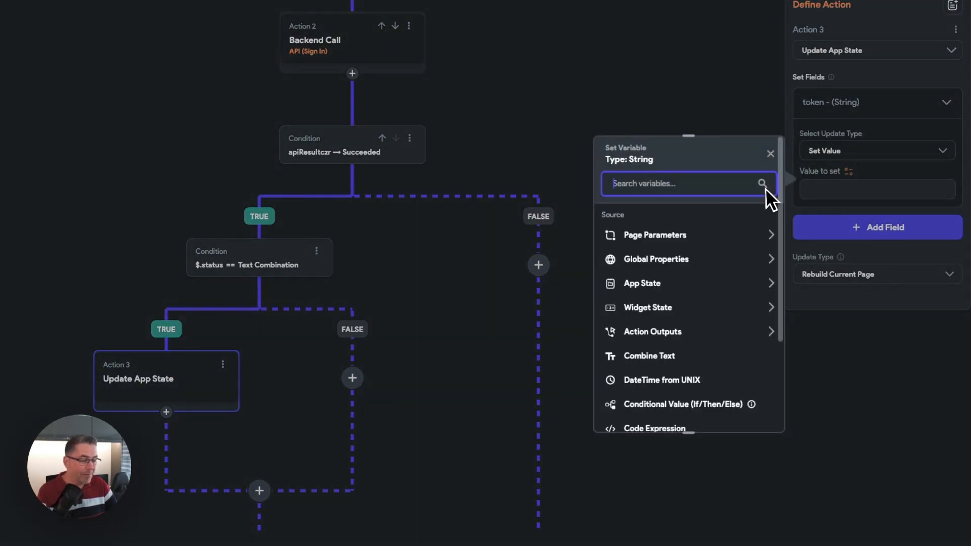
left_click(672, 335)
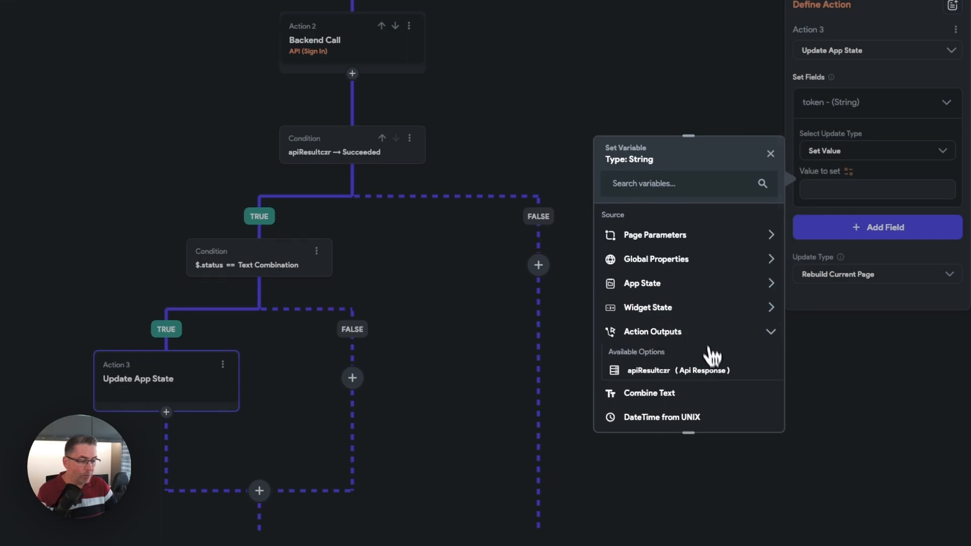
left_click(652, 371)
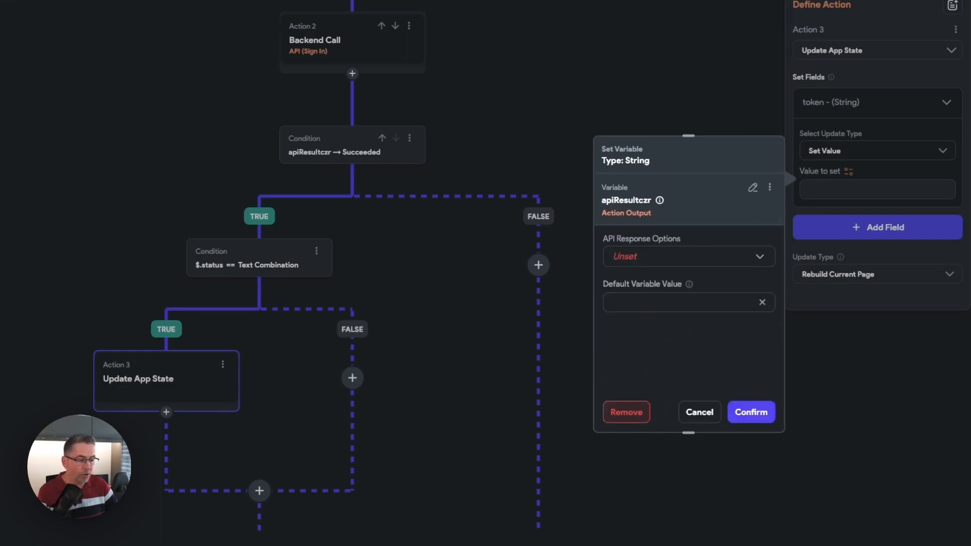
left_click(640, 263)
left_click(651, 261)
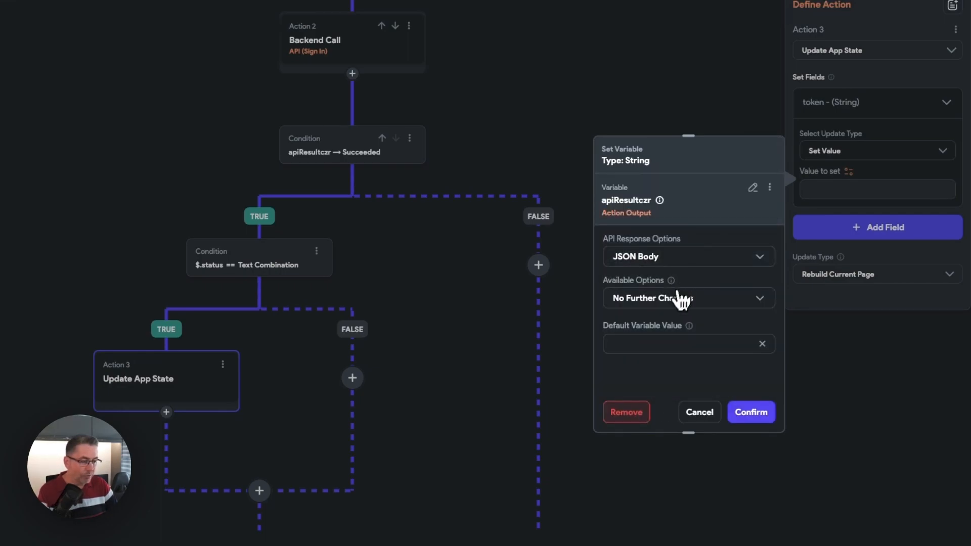
- Extract the custom JSON path $.accessToken from the response body and confirm it as the token value
left_click(657, 304)
left_click(654, 276)
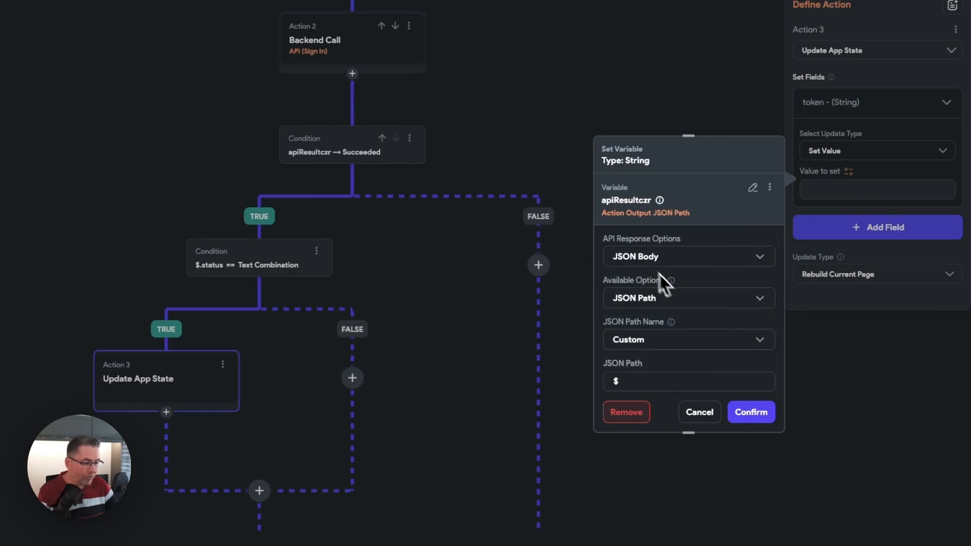
scroll(653, 313, "down", 2)
left_click(629, 326)
type(".accessToken")
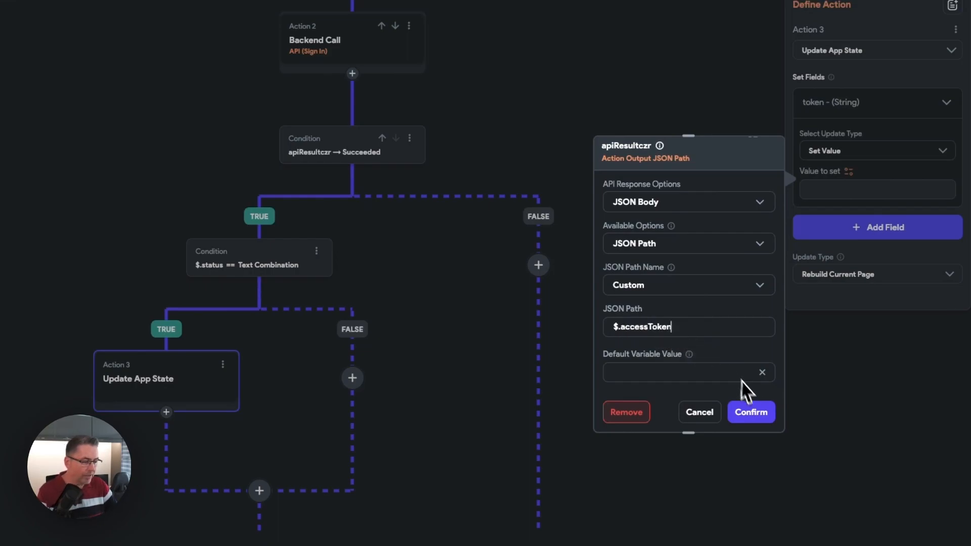
left_click(751, 412)
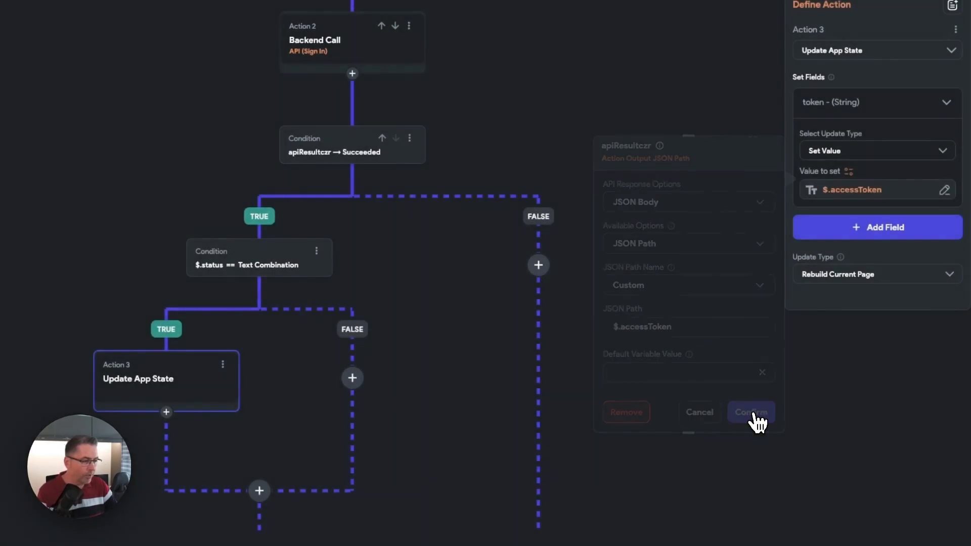
- Add the refreshToken field to the app state update with the update type Set Value
left_click(881, 239)
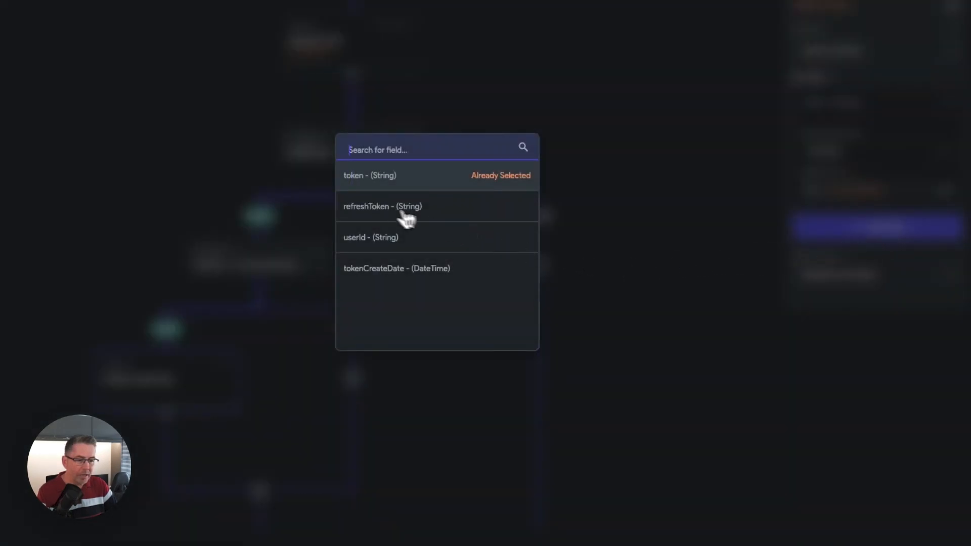
left_click(405, 209)
left_click(837, 278)
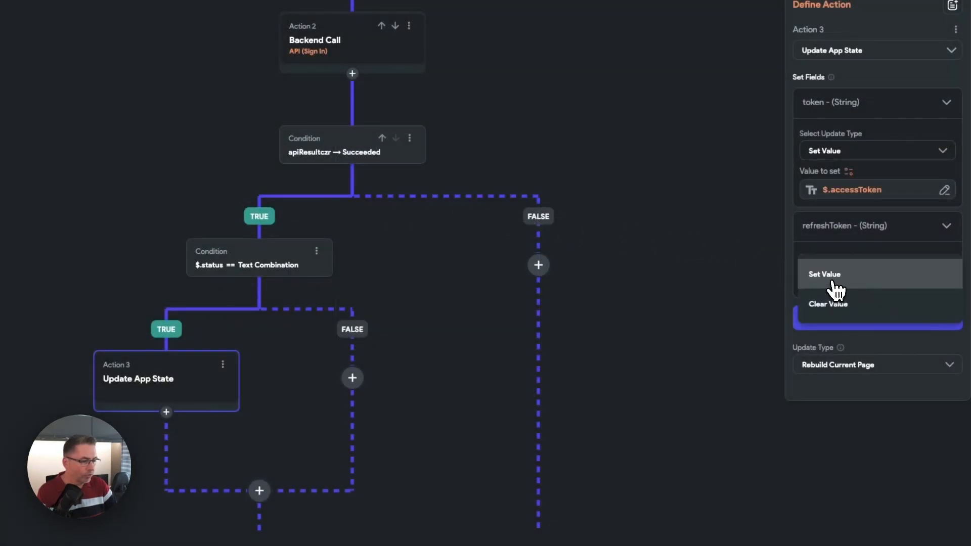
left_click(832, 277)
- Source the refreshToken field's value from the apiResultczr action output, using the JSON Body of the API response
left_click(855, 294)
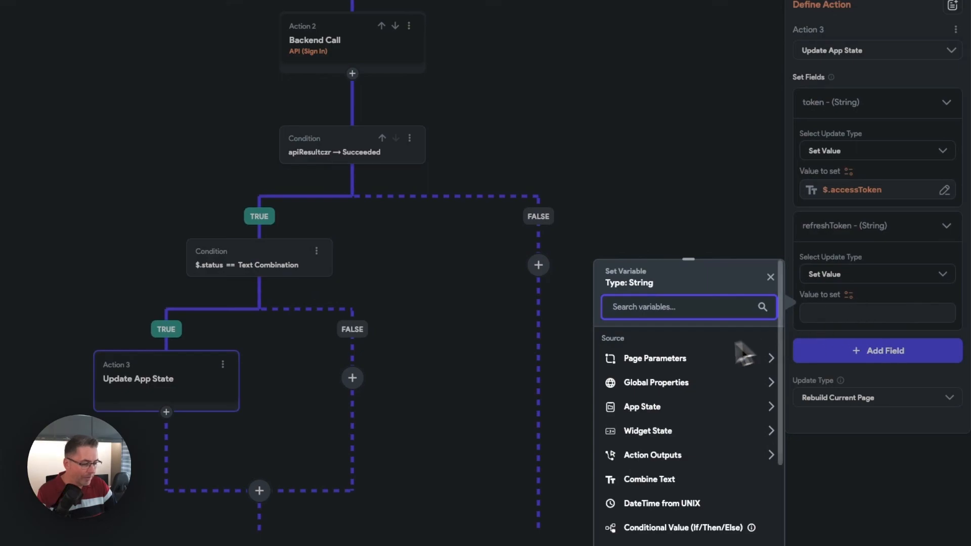
left_click(660, 456)
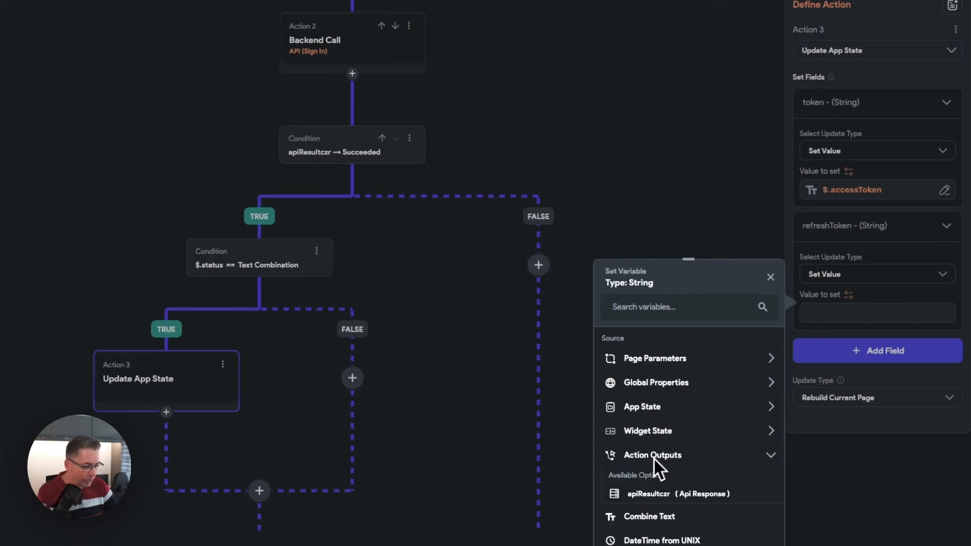
left_click(651, 493)
left_click(631, 390)
left_click(631, 390)
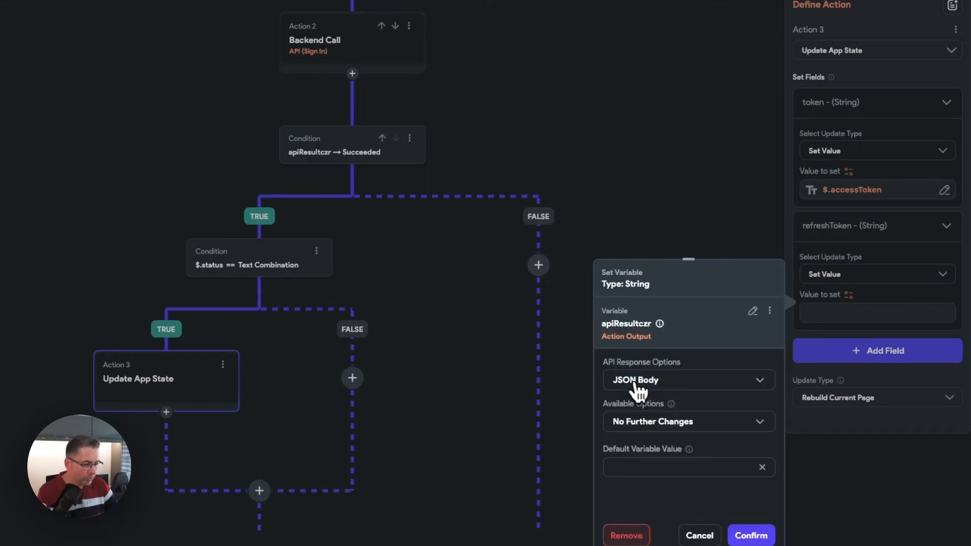
- Extract the custom JSON path $.refreshToken from the response body and confirm it as the refreshToken value
left_click(660, 430)
left_click(652, 392)
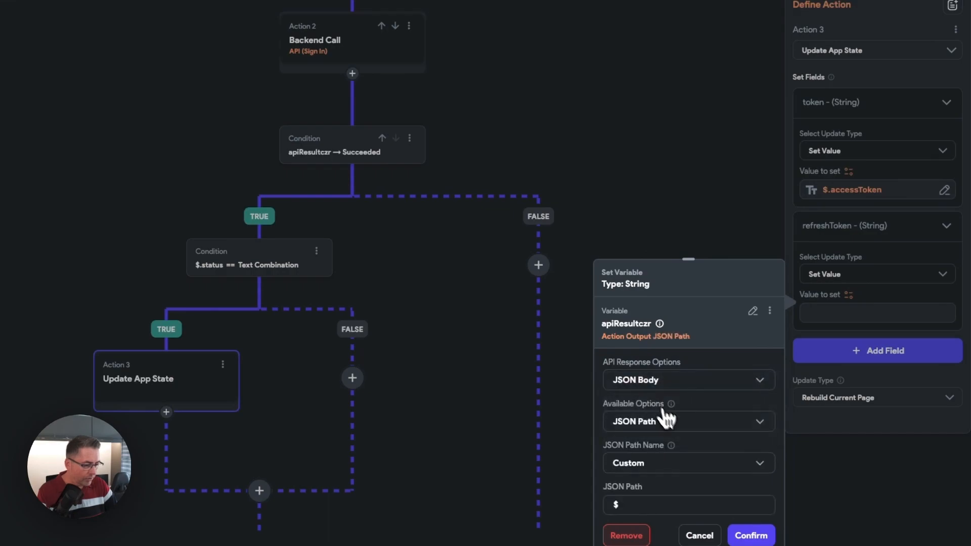
scroll(667, 424, "down", 1)
left_click(639, 447)
type(".refreshToken")
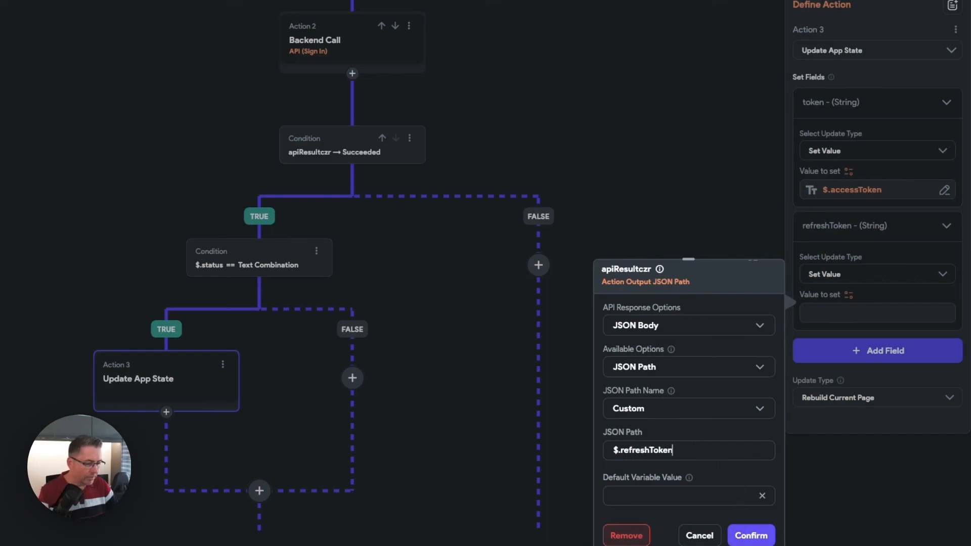
left_click(750, 536)
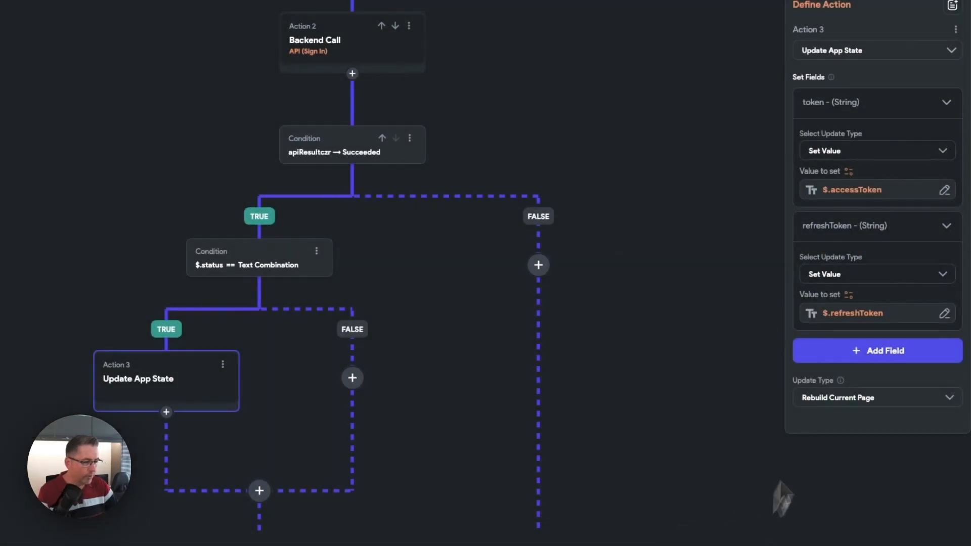
- Add the userId field to the app state update with the update type Set Value
left_click(877, 351)
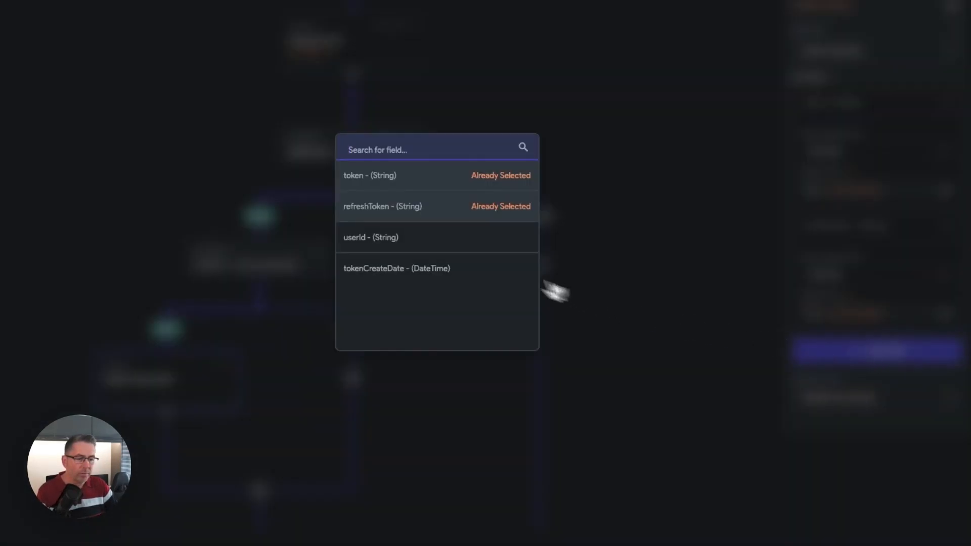
left_click(362, 237)
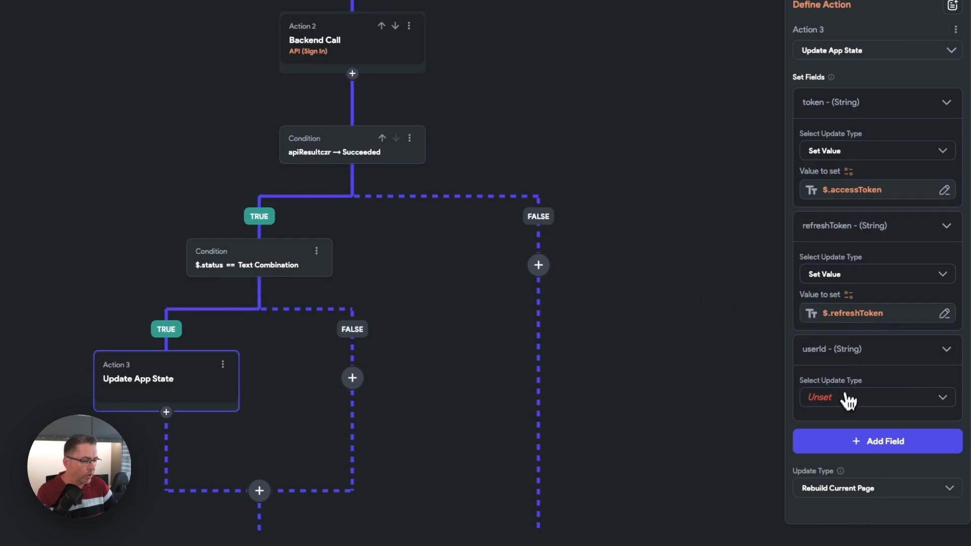
left_click(848, 400)
left_click(841, 402)
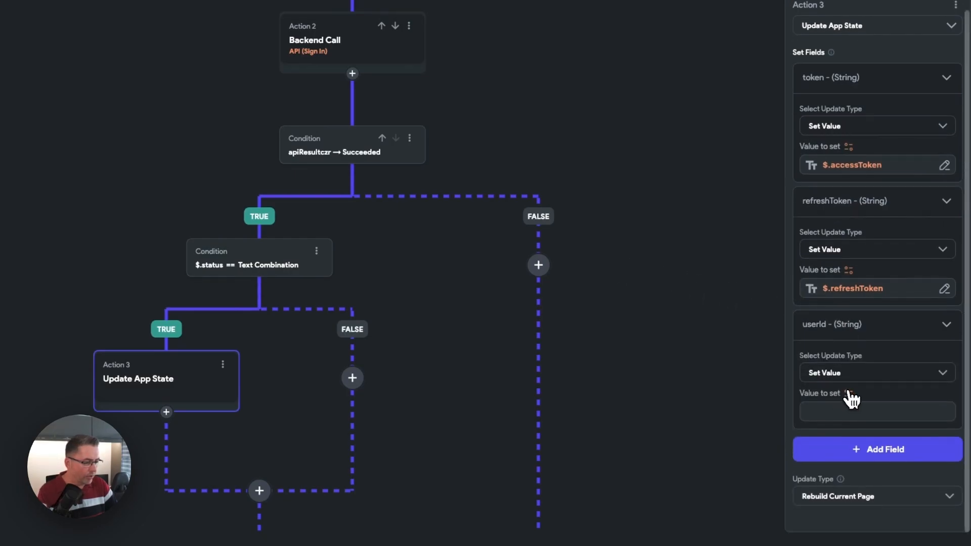
- Source the userId field's value from the apiResultczr action output, using the JSON Body of the API response
left_click(850, 394)
left_click(652, 472)
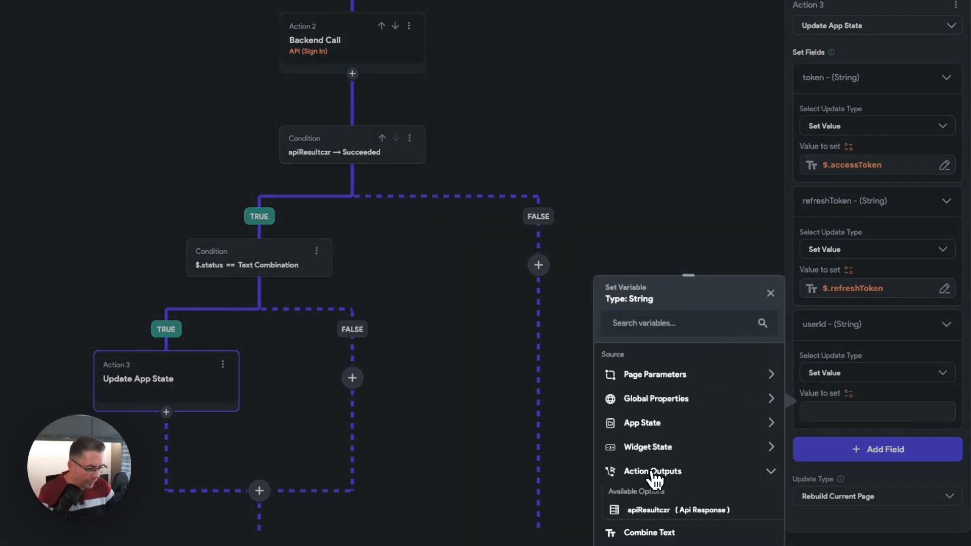
left_click(648, 511)
left_click(642, 399)
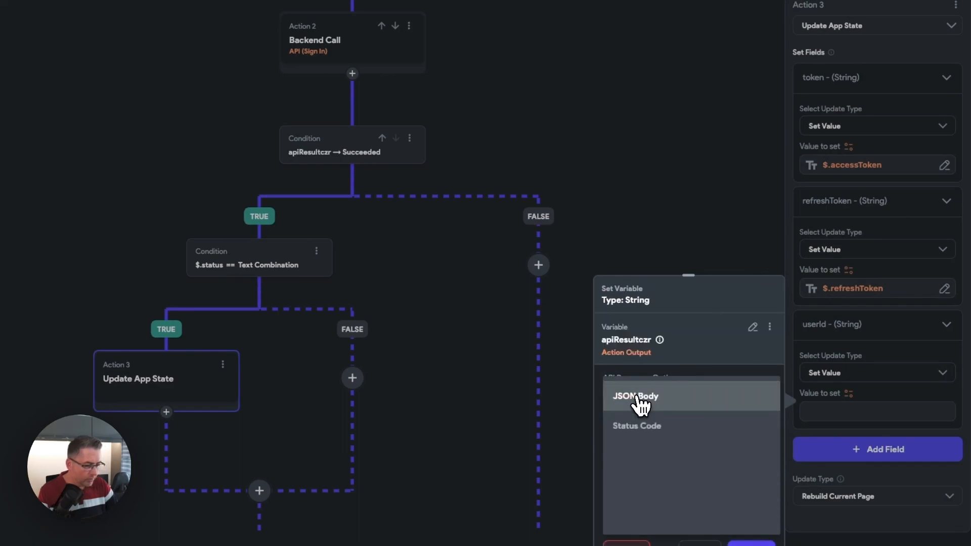
left_click(641, 400)
- Extract the custom JSON path $.user.id from the response body and confirm it as the userId value
left_click(667, 430)
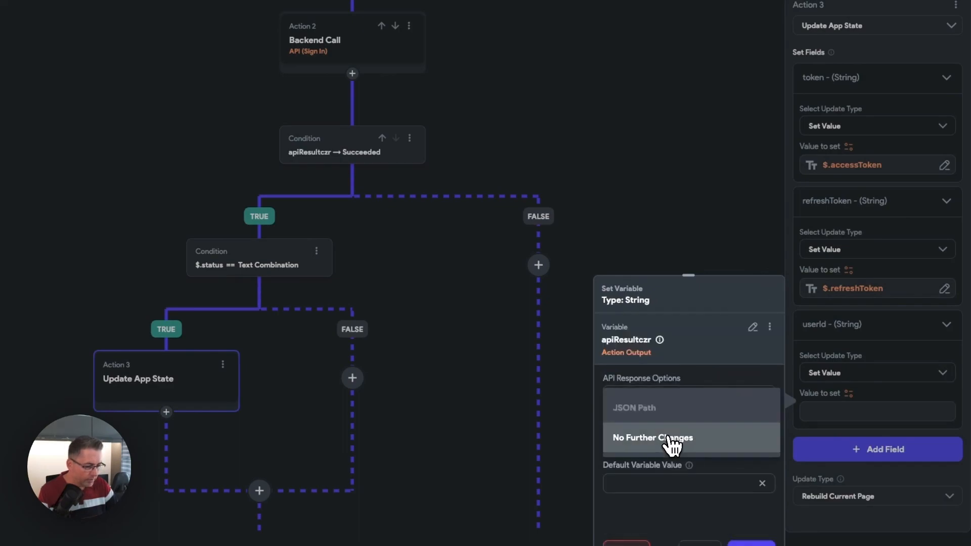
left_click(655, 407)
scroll(700, 458, "down", 1)
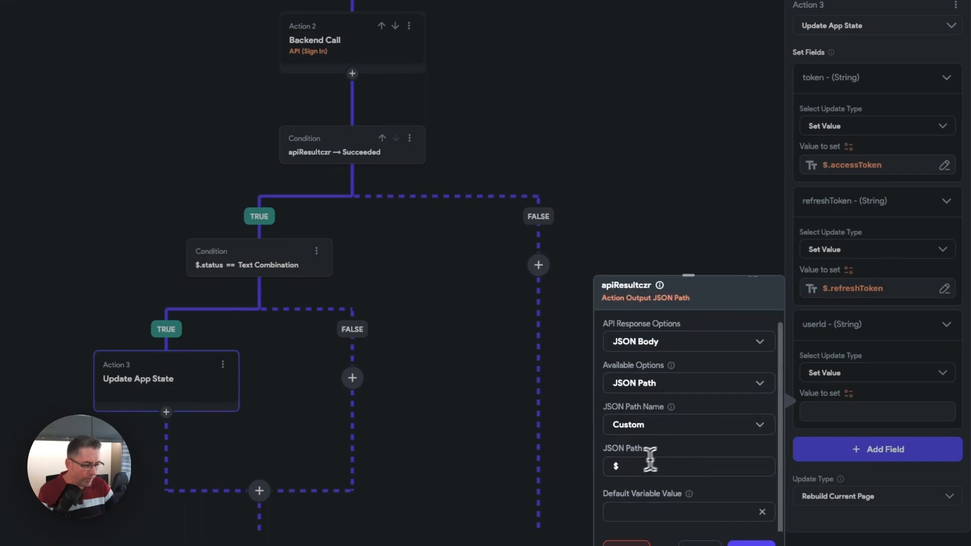
left_click(630, 465)
type(".user.id")
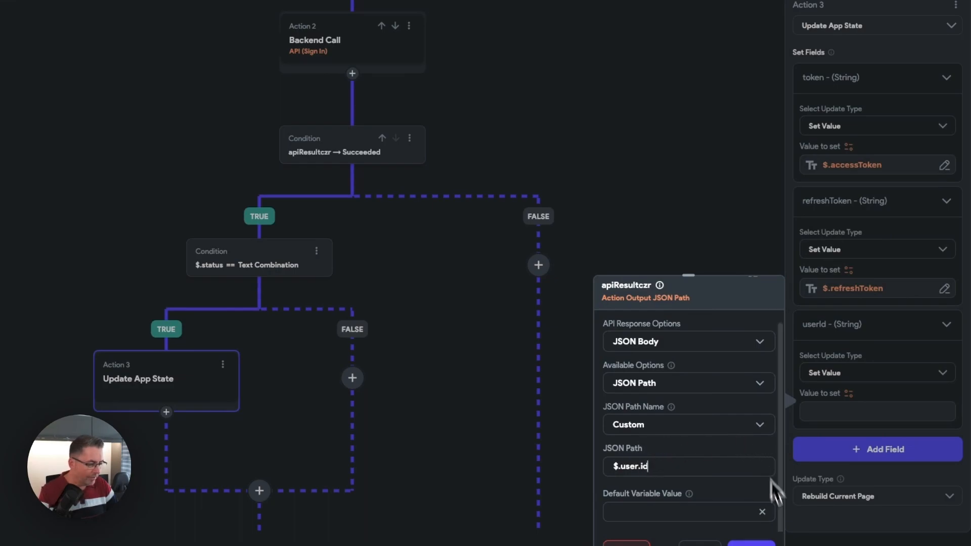
left_click(751, 542)
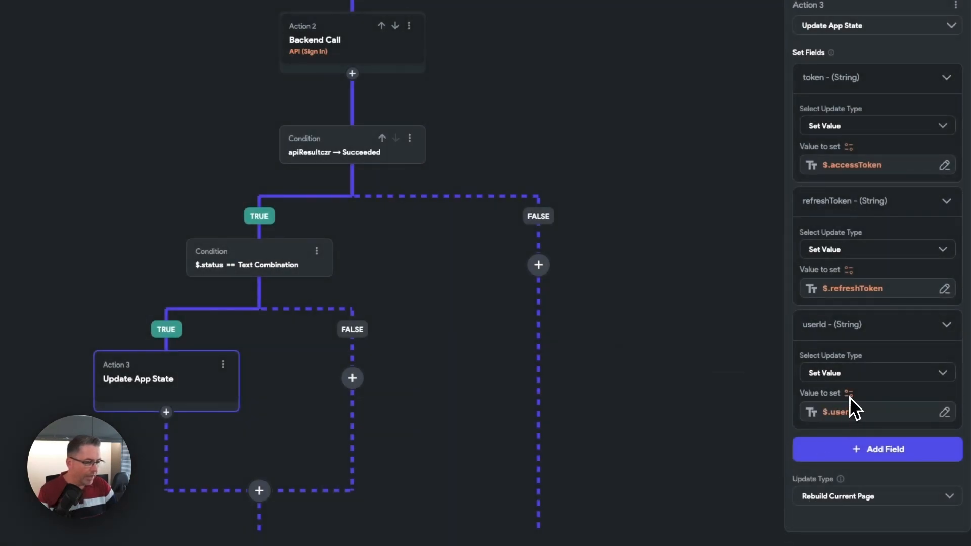
- Add the tokenCreateDate field to the app state update with the update type Set Value
left_click(864, 448)
left_click(383, 279)
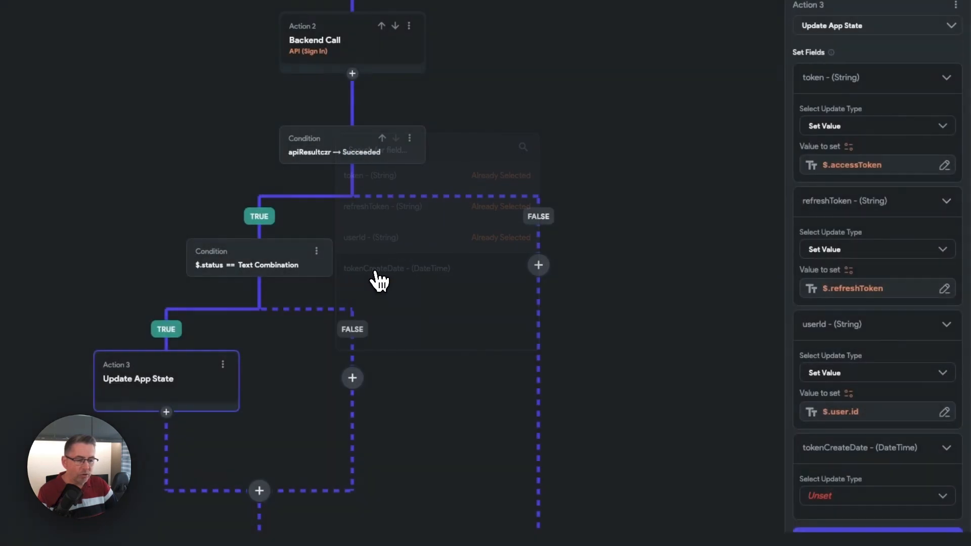
left_click(857, 401)
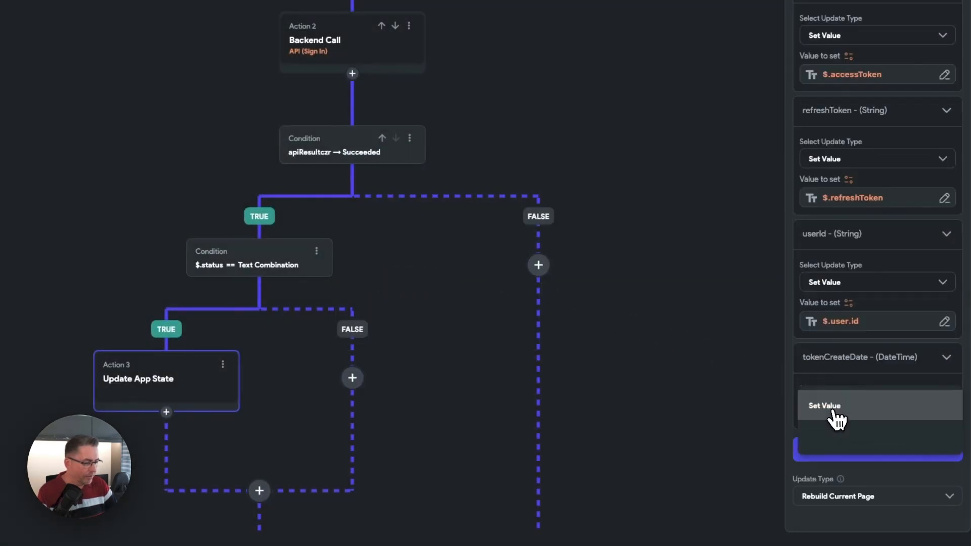
left_click(837, 406)
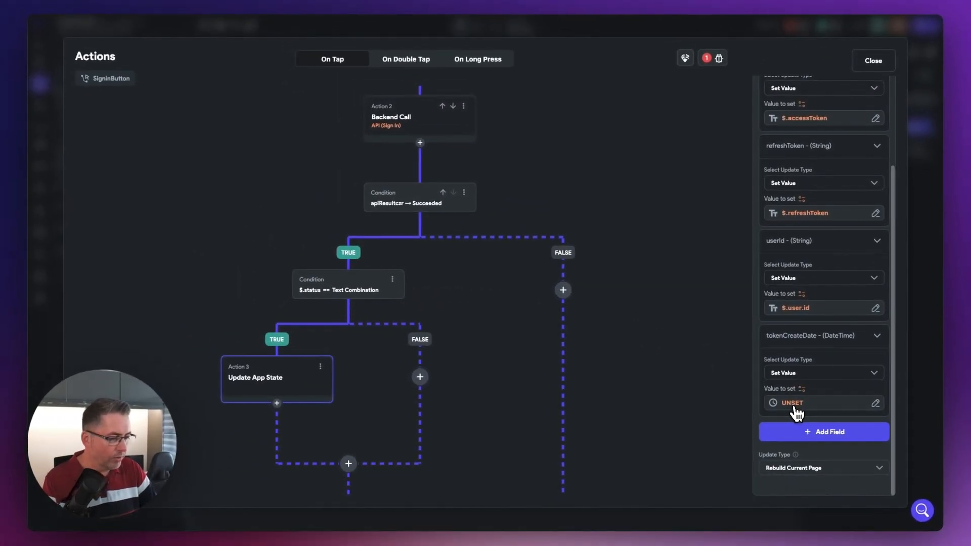
- Set the tokenCreateDate value to the Current Time global property and confirm it
left_click(794, 405)
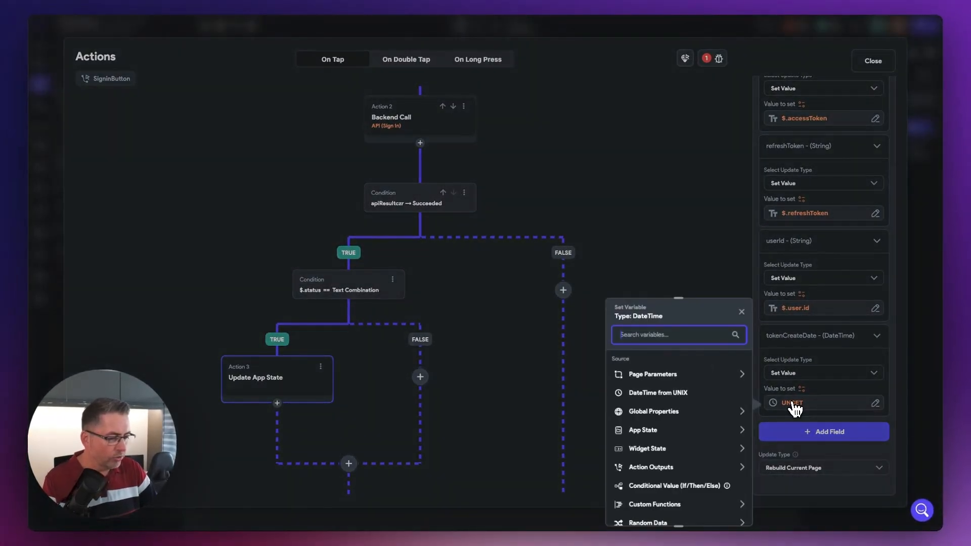
left_click(643, 411)
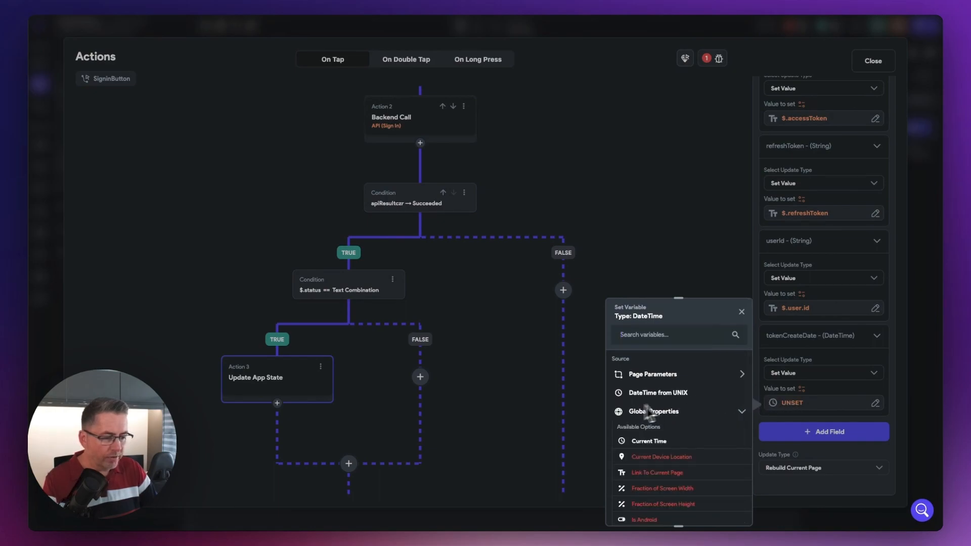
left_click(652, 441)
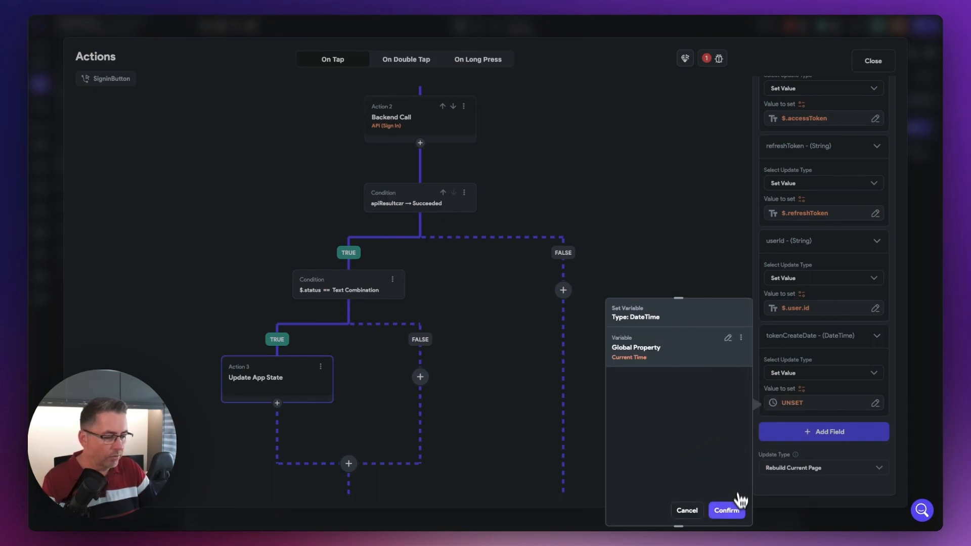
left_click(726, 511)
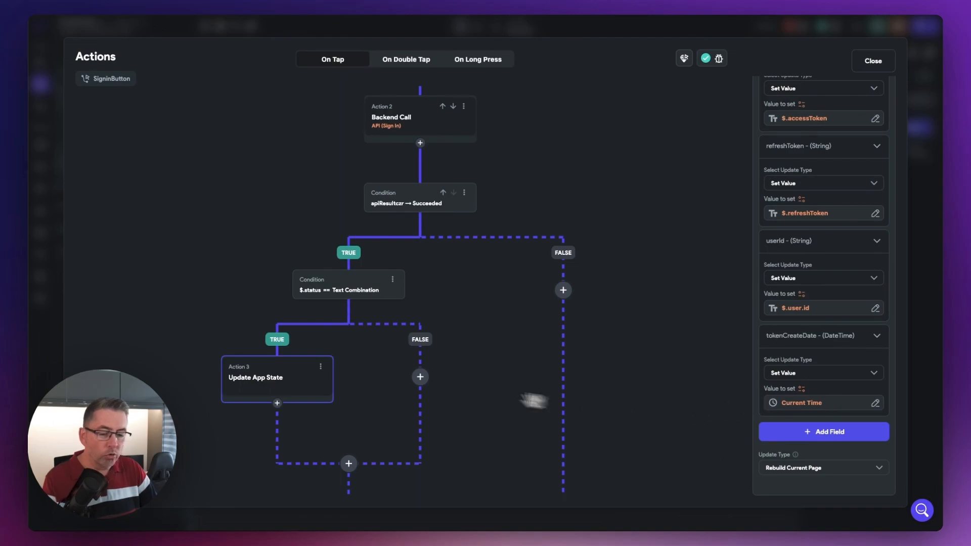
- Add a Navigate To Home action after Update App State and disable Allow Back Navigation for it
left_click_drag(360, 375, 378, 236)
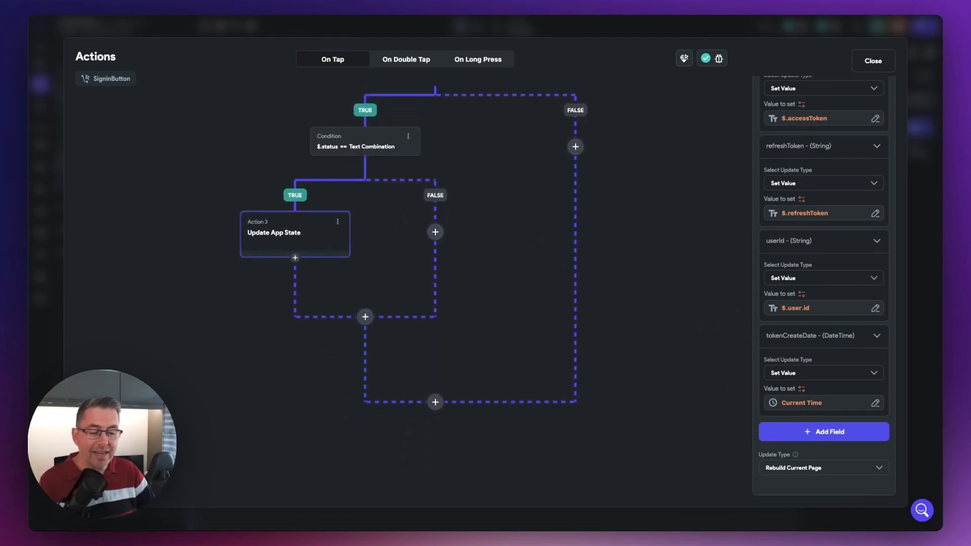
left_click(295, 257)
left_click(297, 277)
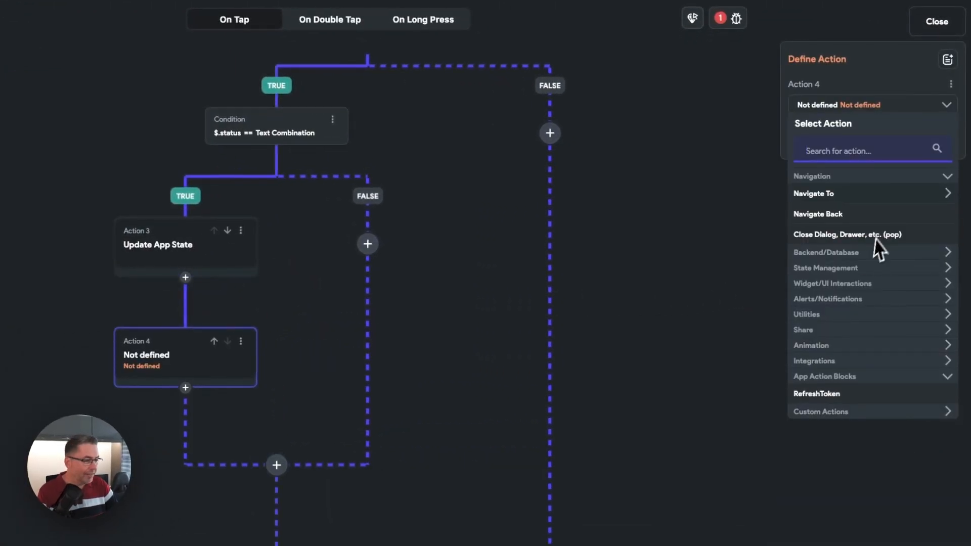
left_click(828, 196)
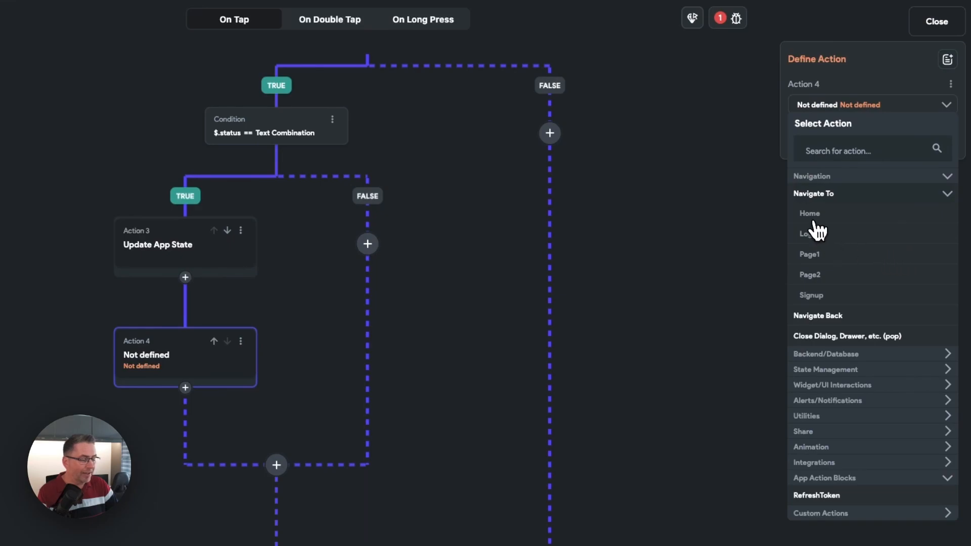
left_click(814, 215)
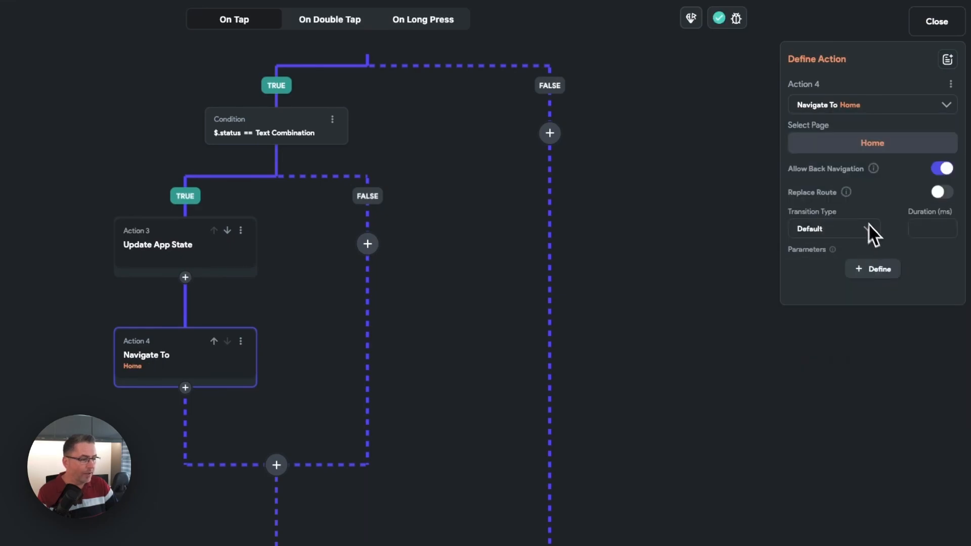
left_click(944, 170)
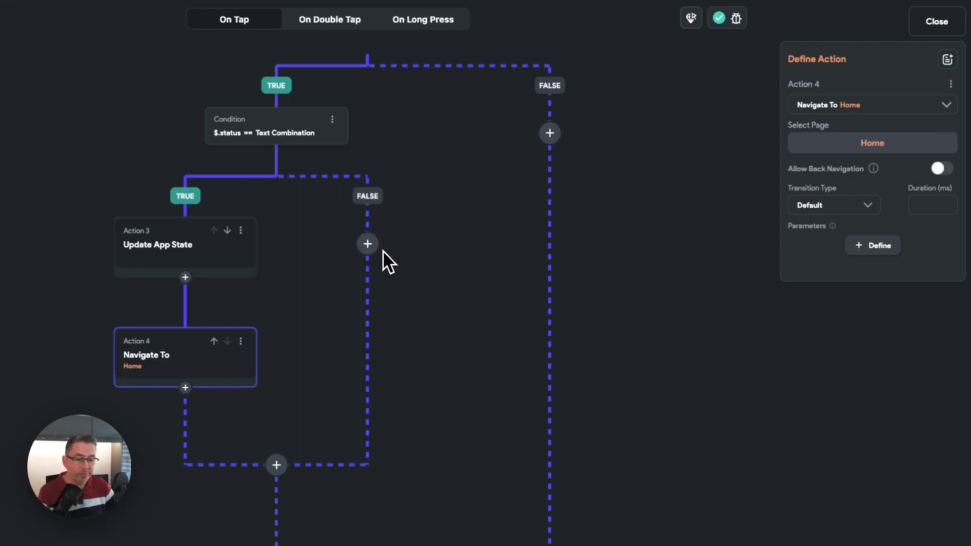
- Add a Show Snack Bar action to the status condition's FALSE branch with the message "Incorrect credentials"
left_click(368, 244)
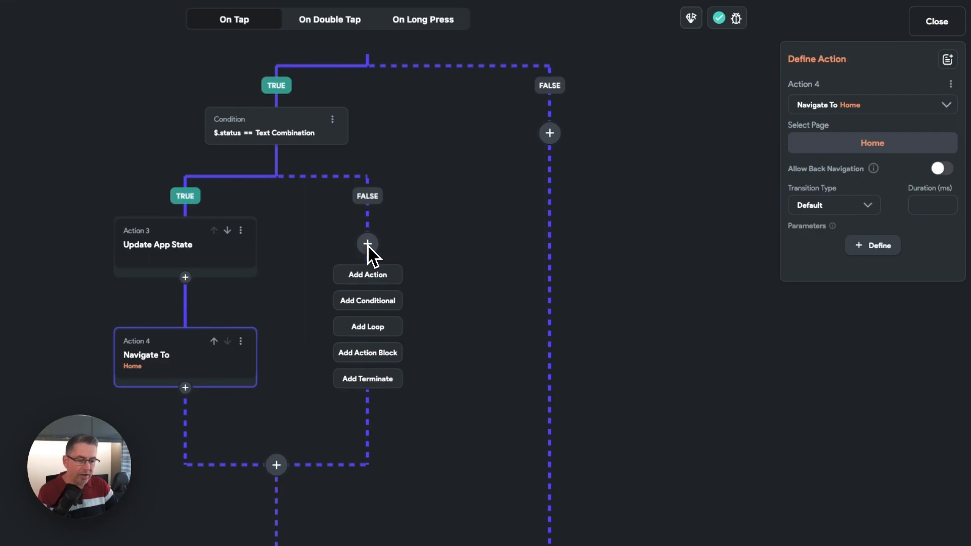
left_click(367, 276)
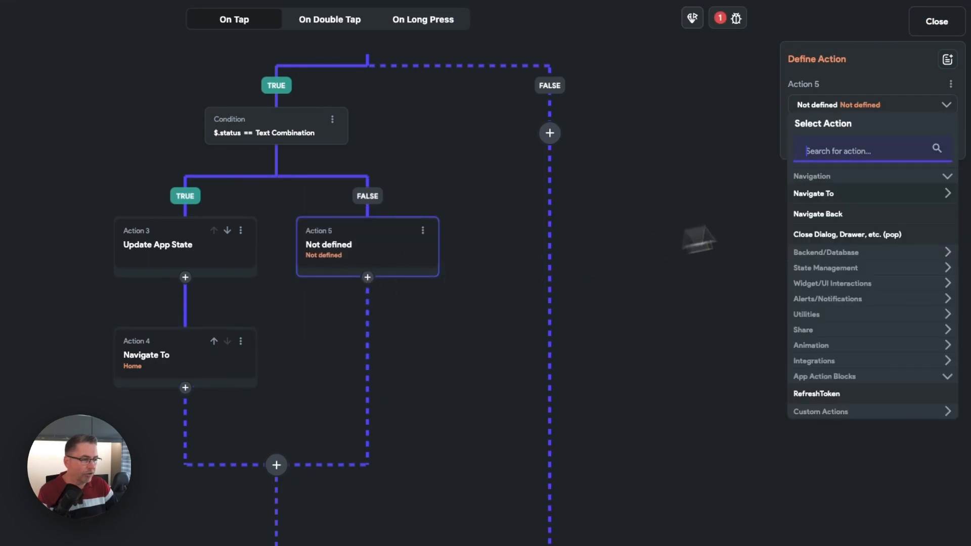
type("snack")
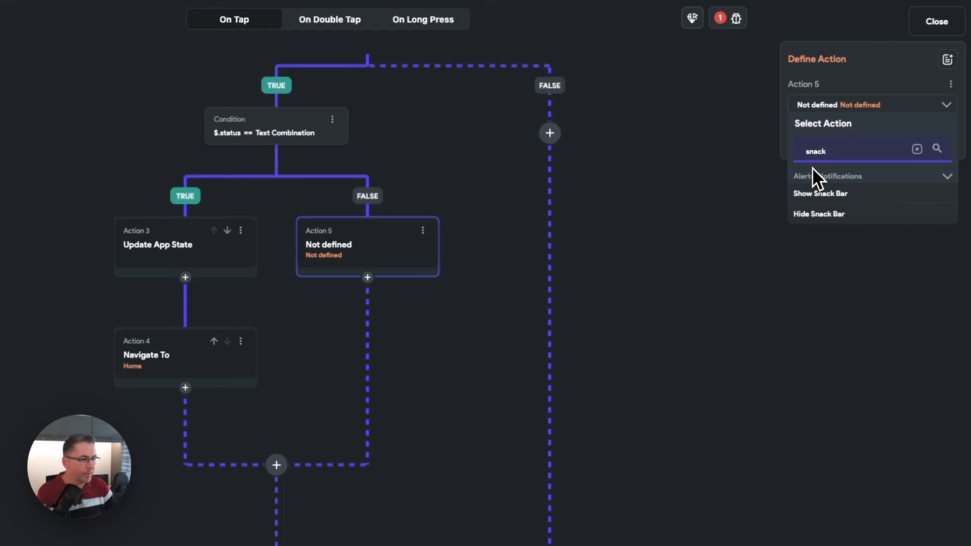
left_click(839, 195)
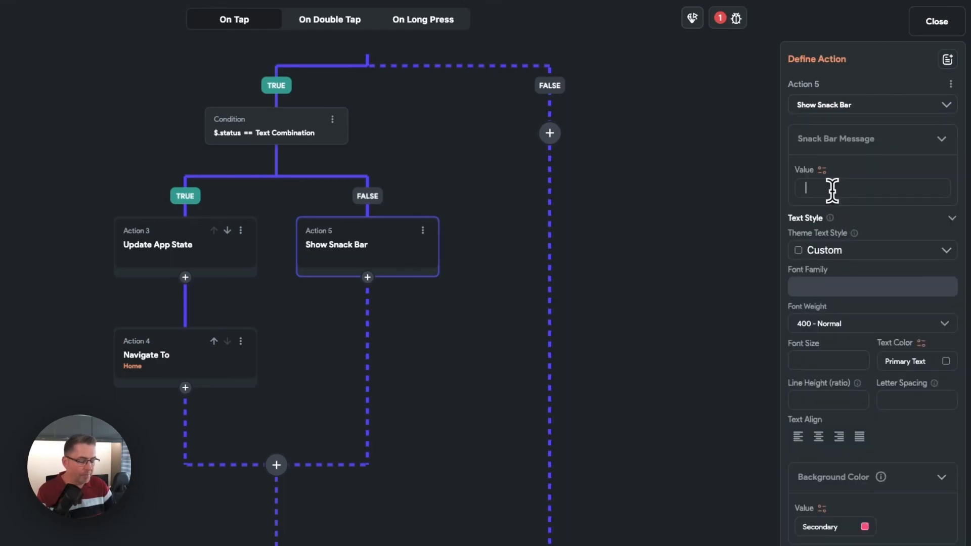
left_click(831, 190)
key("ctrl+v")
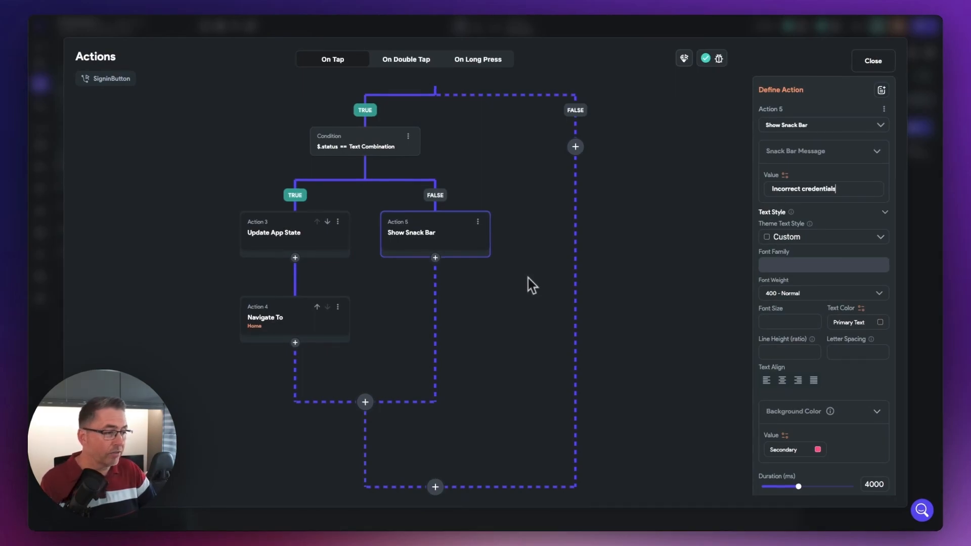
- Close the action editor and, in the test session, enter a password on the Login page and attempt to sign in
left_click(861, 73)
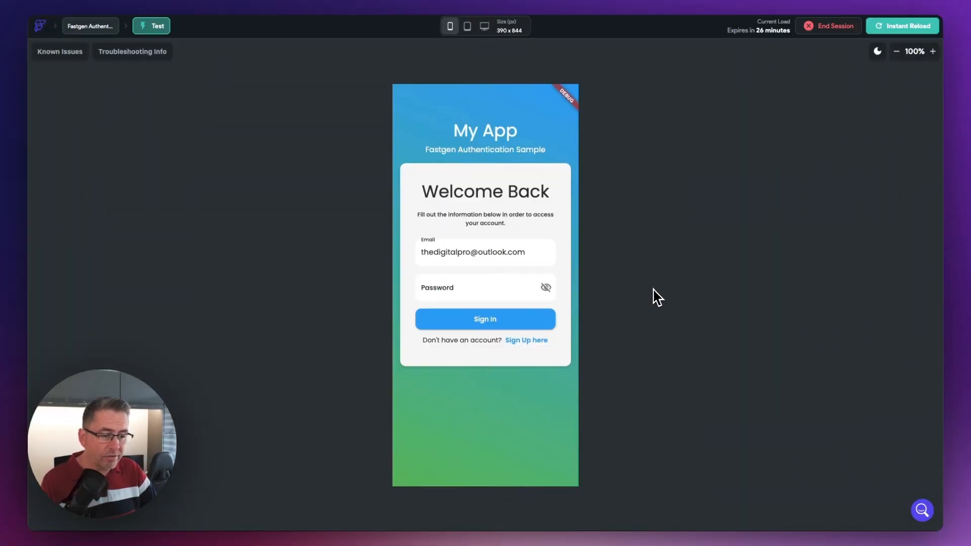
left_click(465, 288)
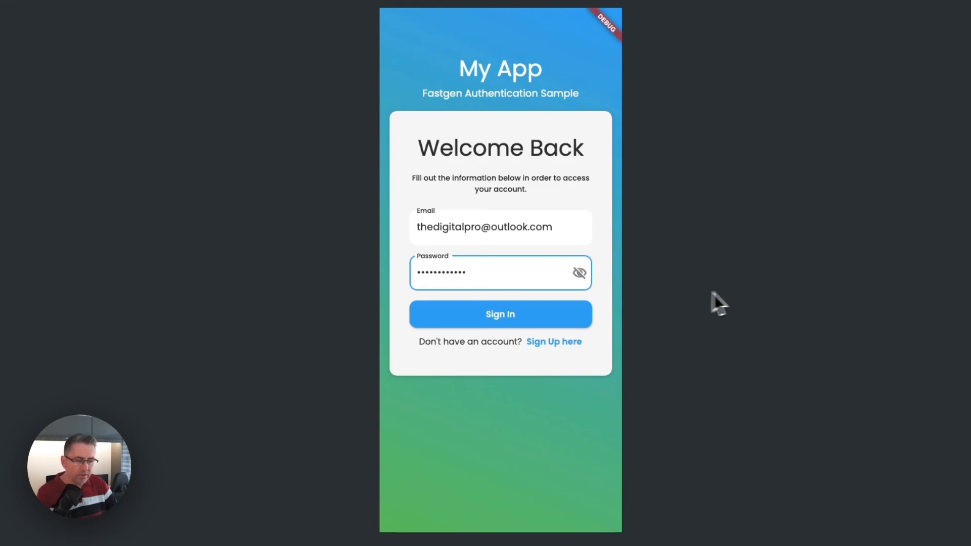
left_click(524, 320)
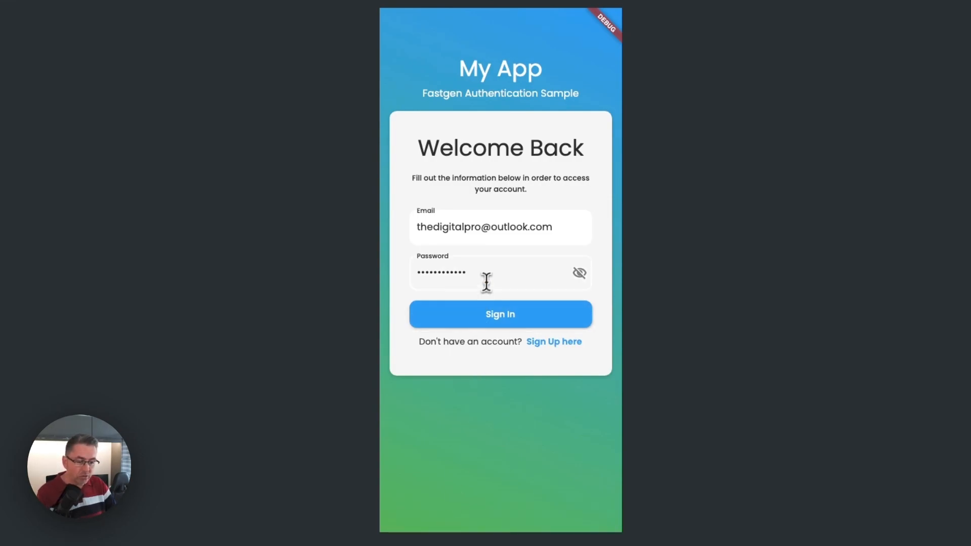
- Sign in to the test app with a re-entered account password and sign out again from Page 2
left_click_drag(485, 282, 384, 270)
type("•••••")
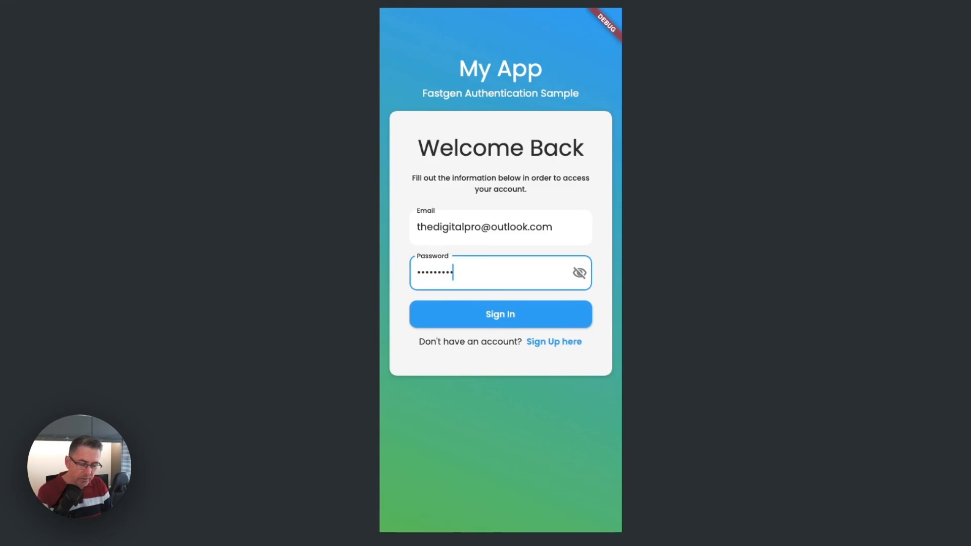
left_click(492, 314)
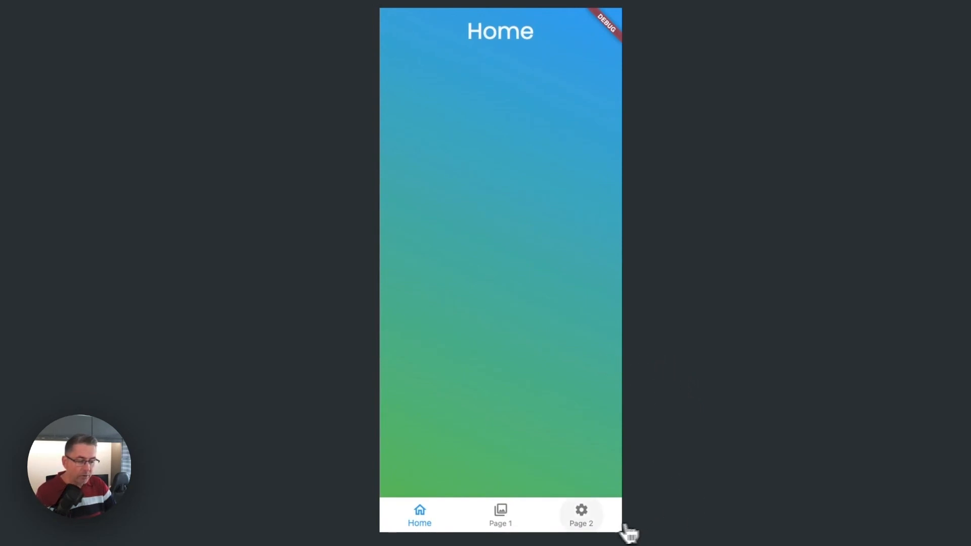
left_click(586, 520)
left_click(523, 486)
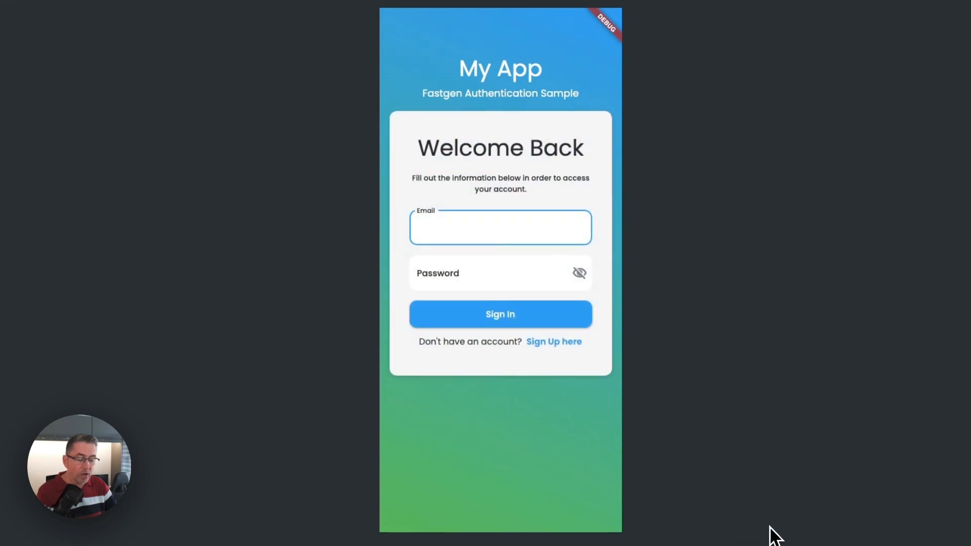